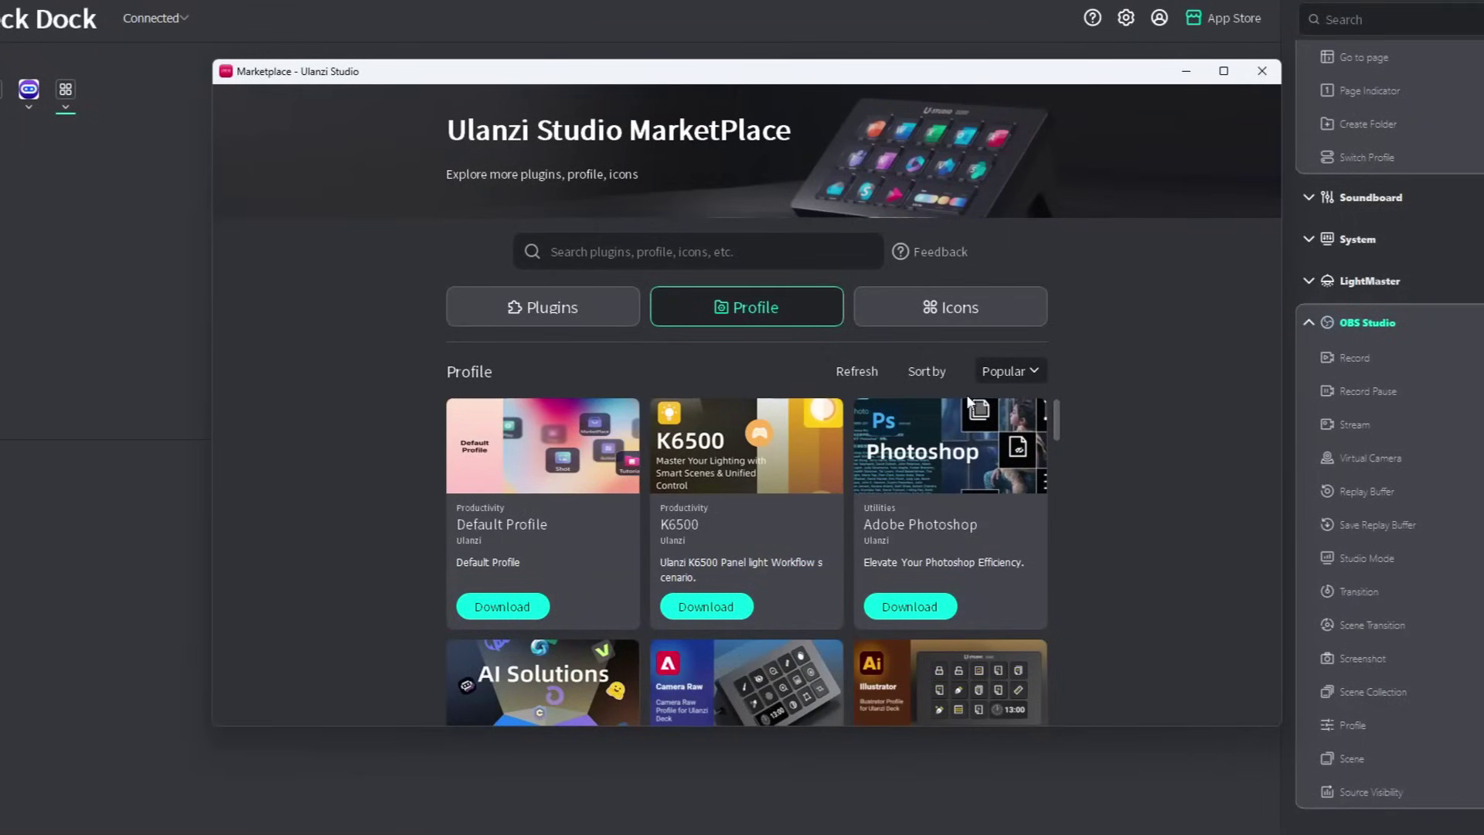
- Scroll through the Marketplace profile listings, then switch to the Plugins listing
scroll(958, 495, "down", 3)
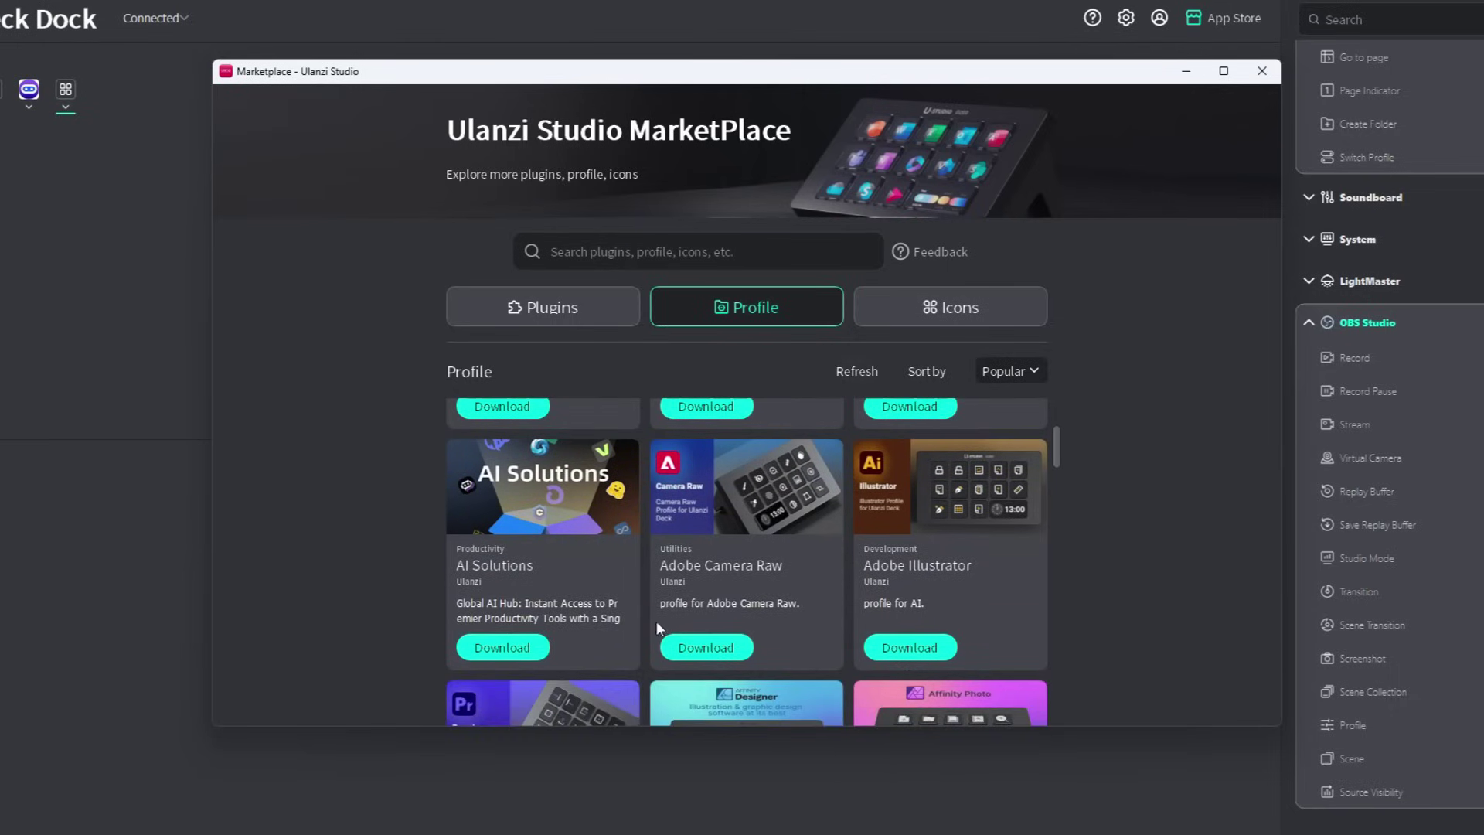
scroll(757, 527, "down", 3)
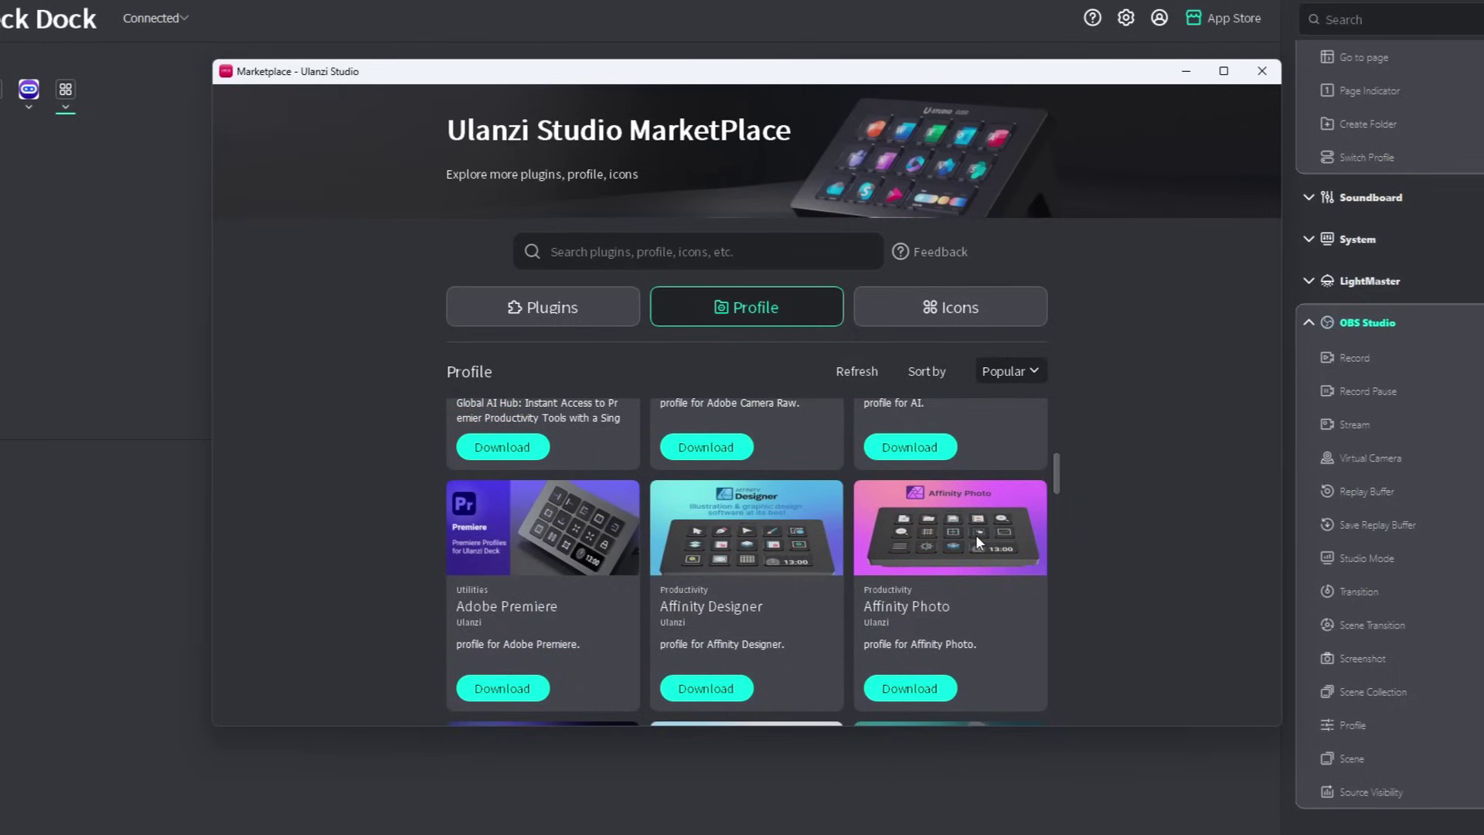
scroll(948, 606, "down", 3)
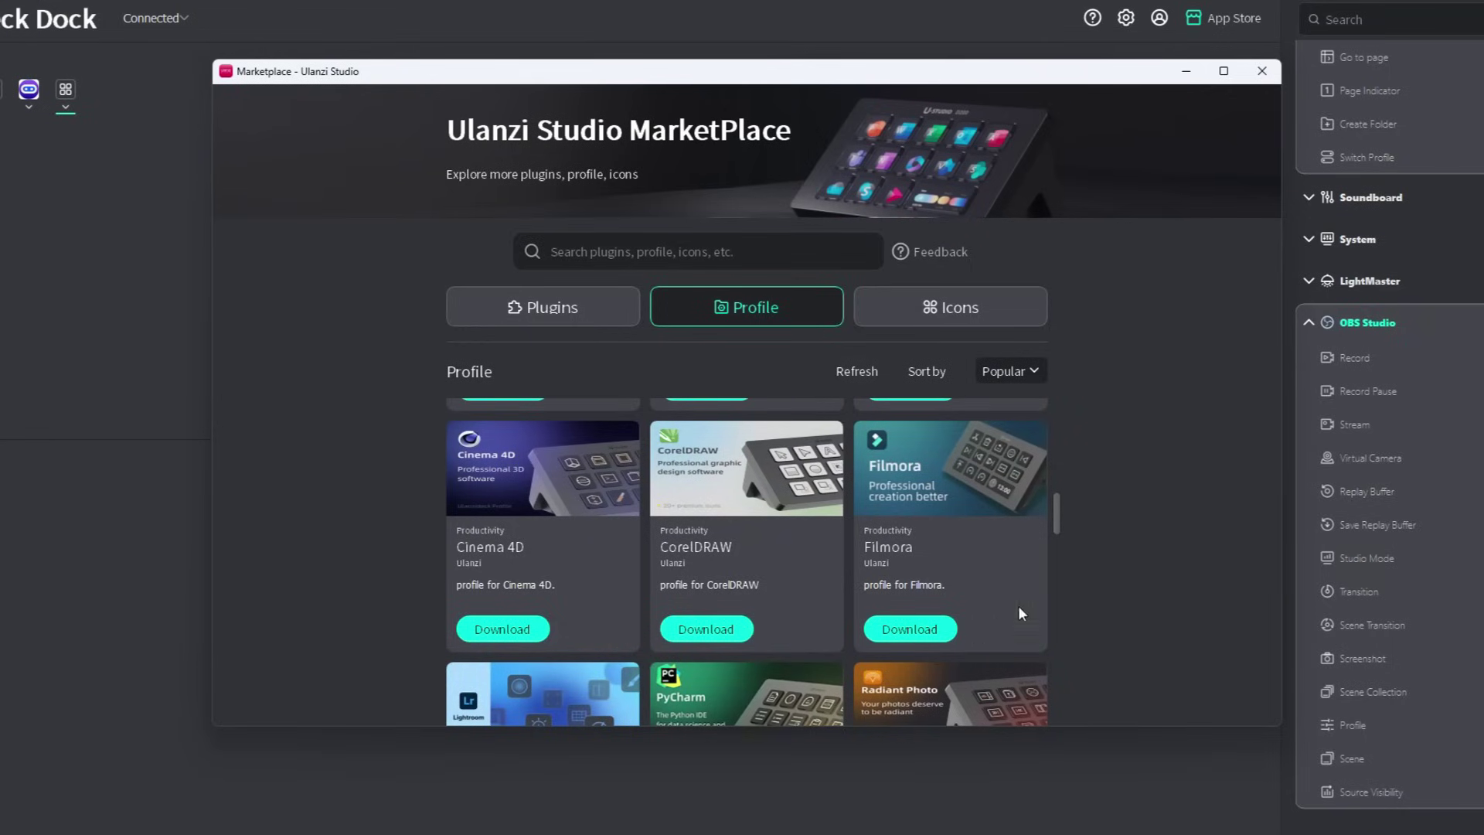
scroll(967, 561, "down", 3)
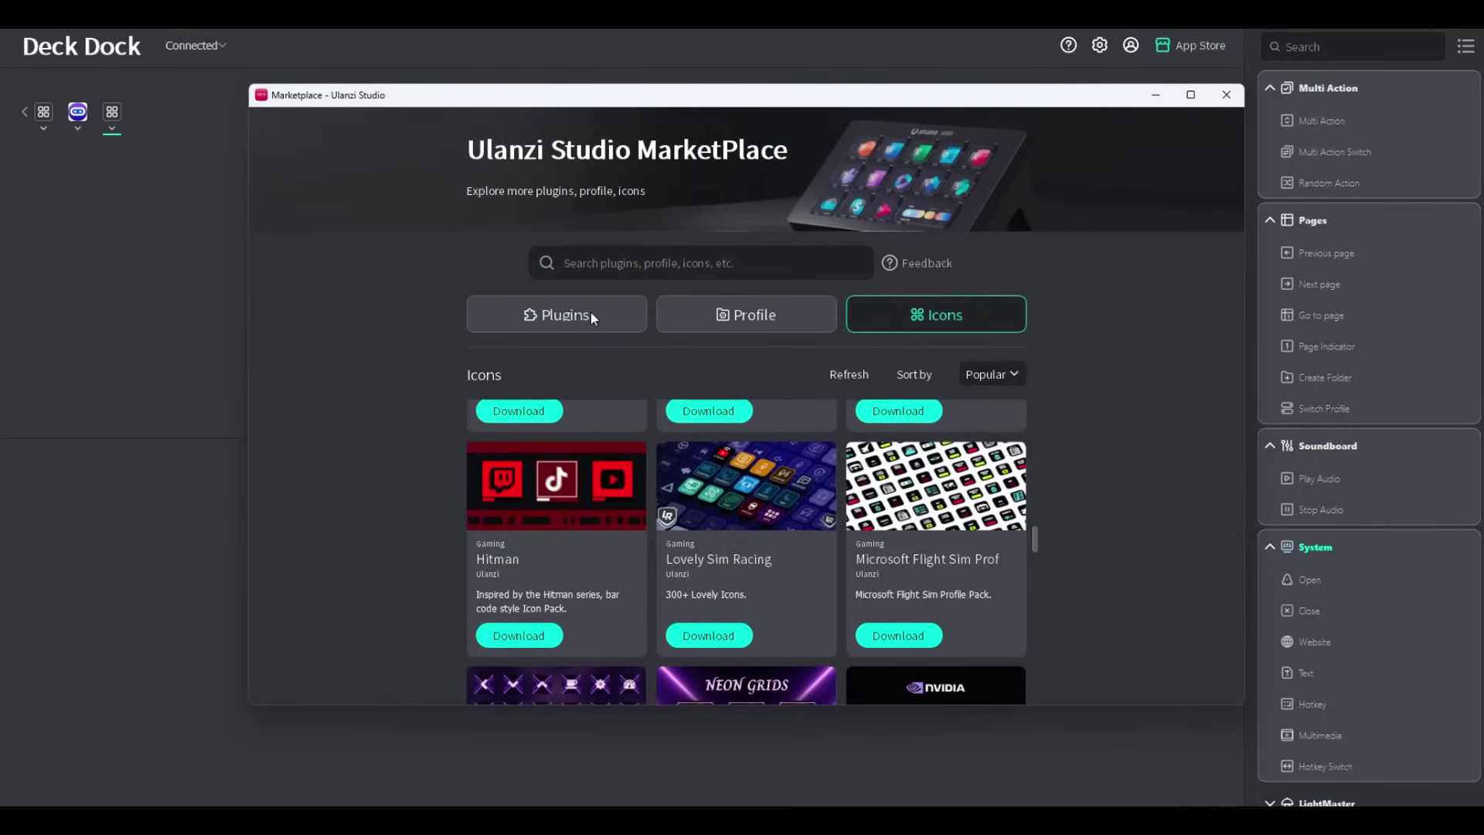
left_click(590, 313)
scroll(773, 424, "down", 5)
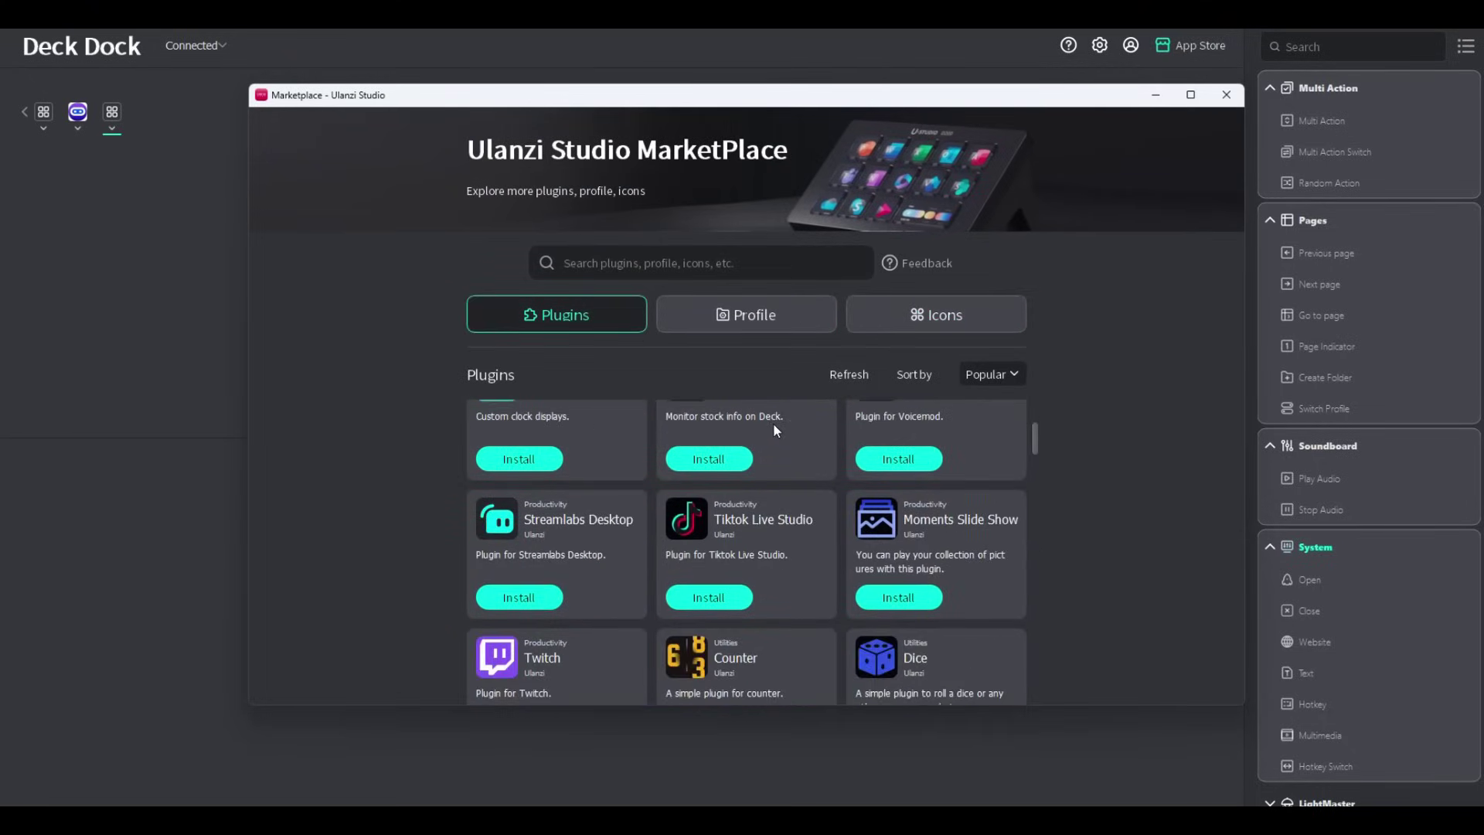
- Return to the Profiles listing and scroll it, then scroll through the Icons packs
left_click(767, 316)
scroll(757, 401, "down", 4)
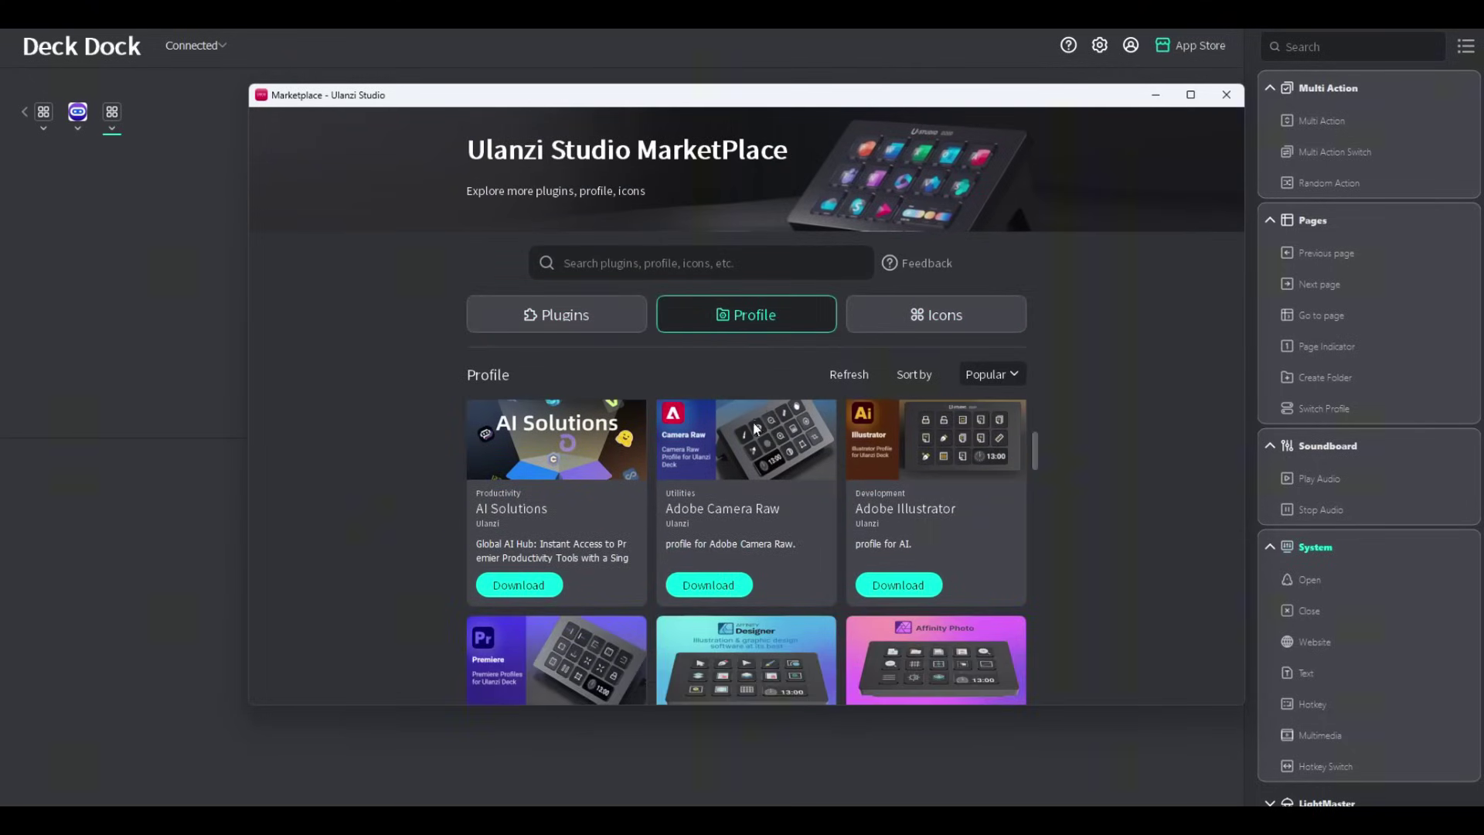
scroll(756, 428, "down", 5)
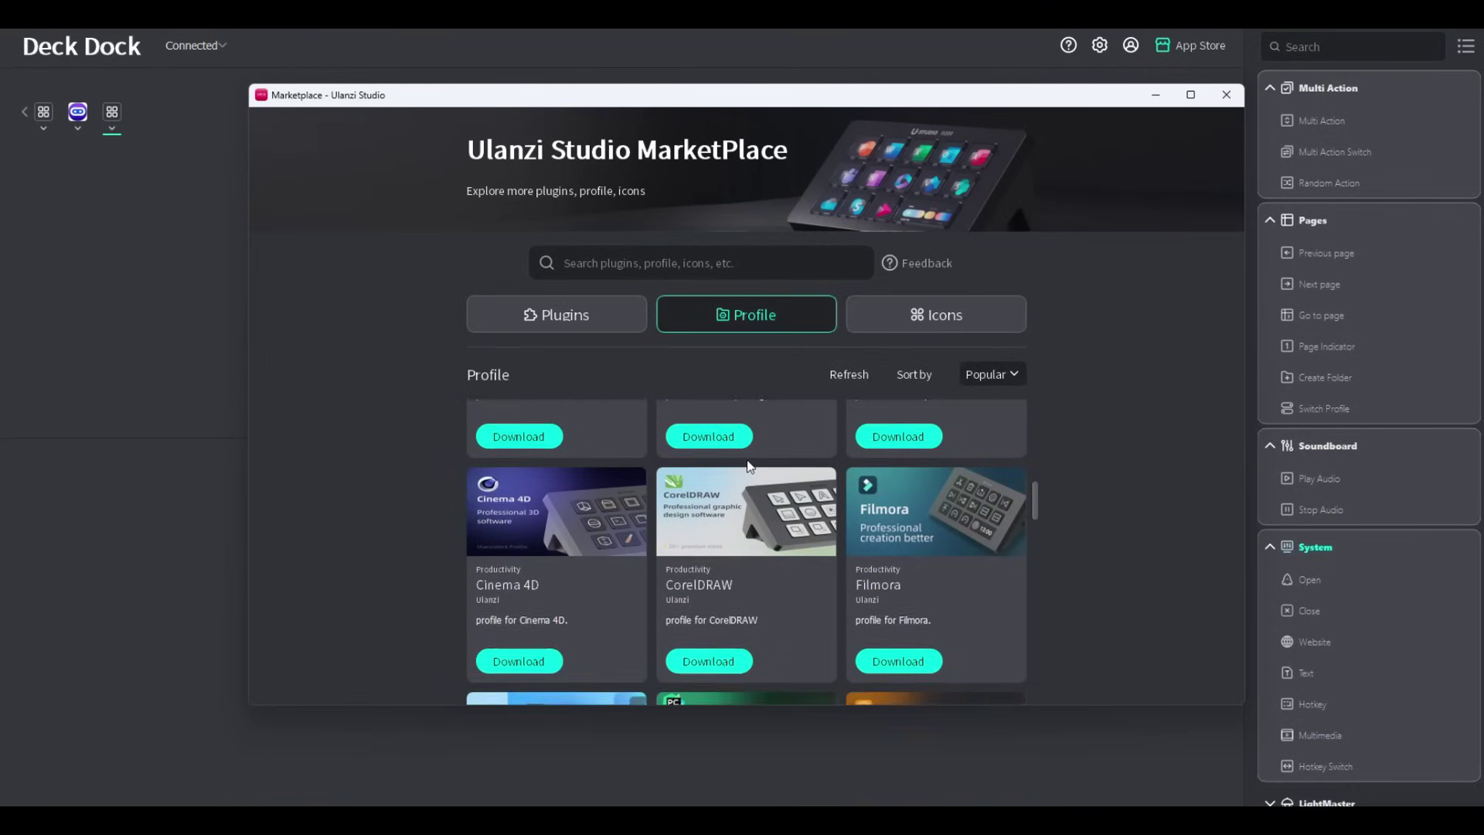
scroll(746, 461, "down", 4)
left_click(943, 309)
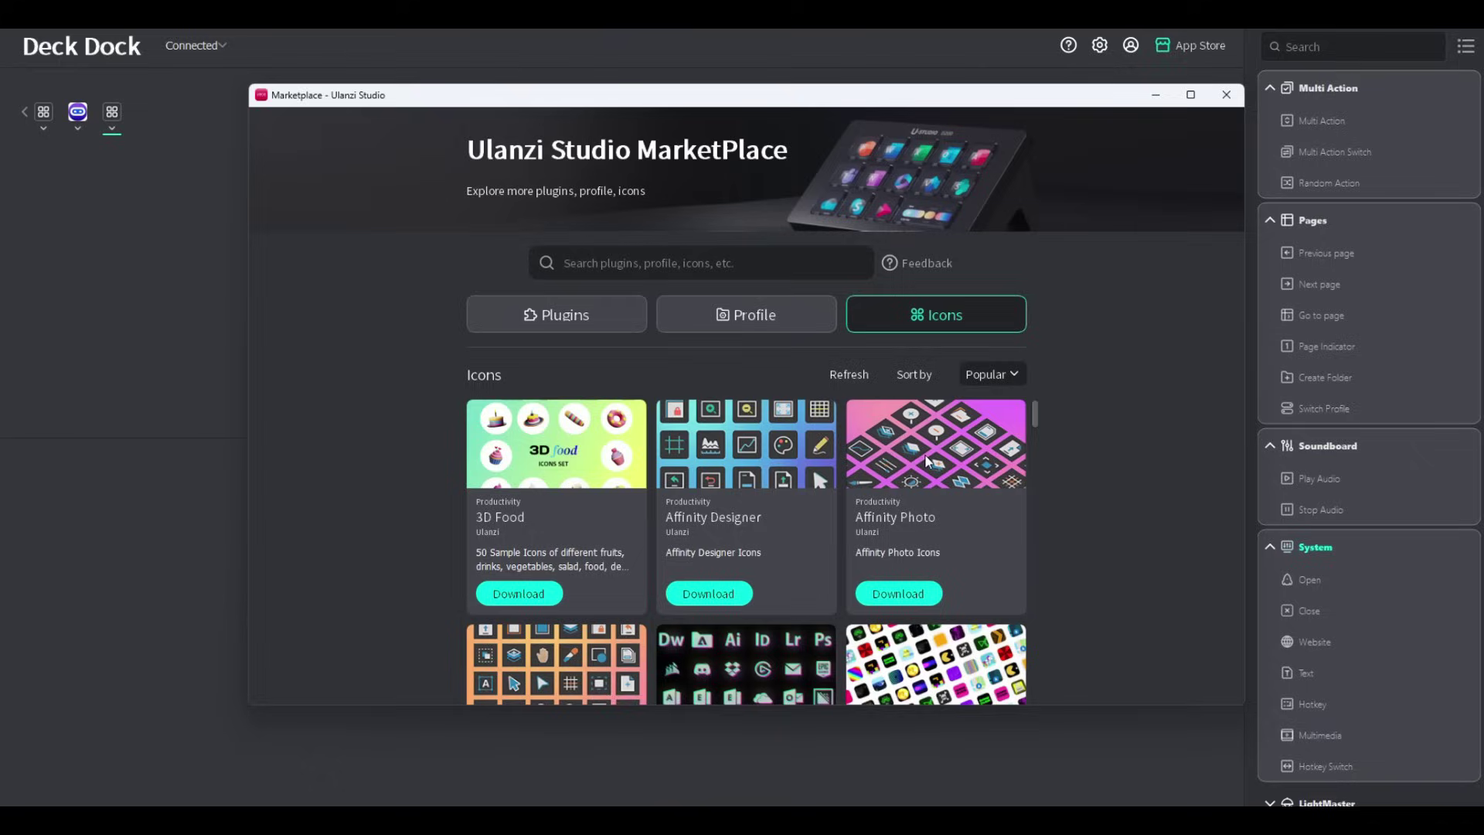
scroll(927, 461, "down", 5)
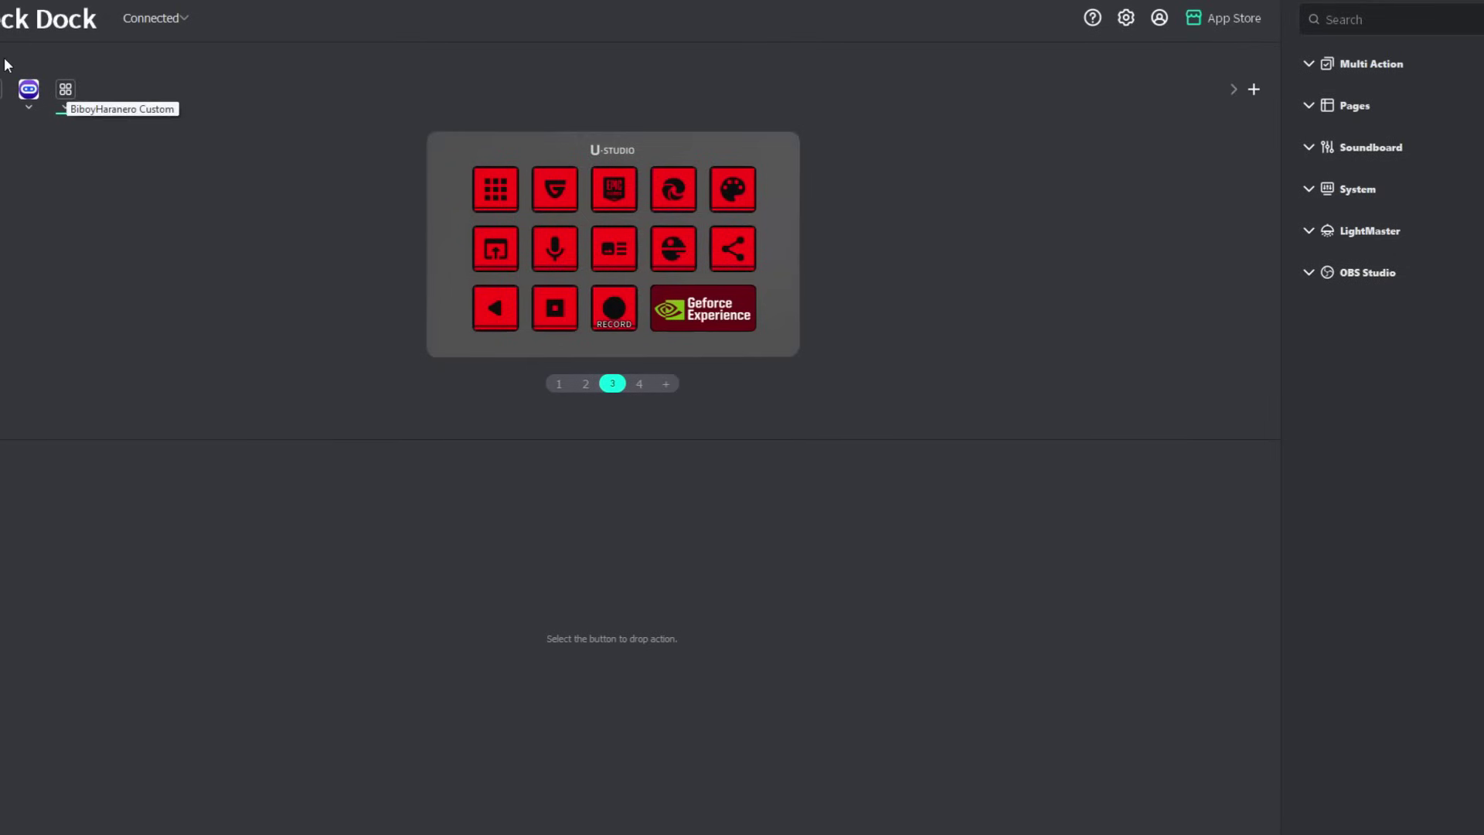
left_click(3, 92)
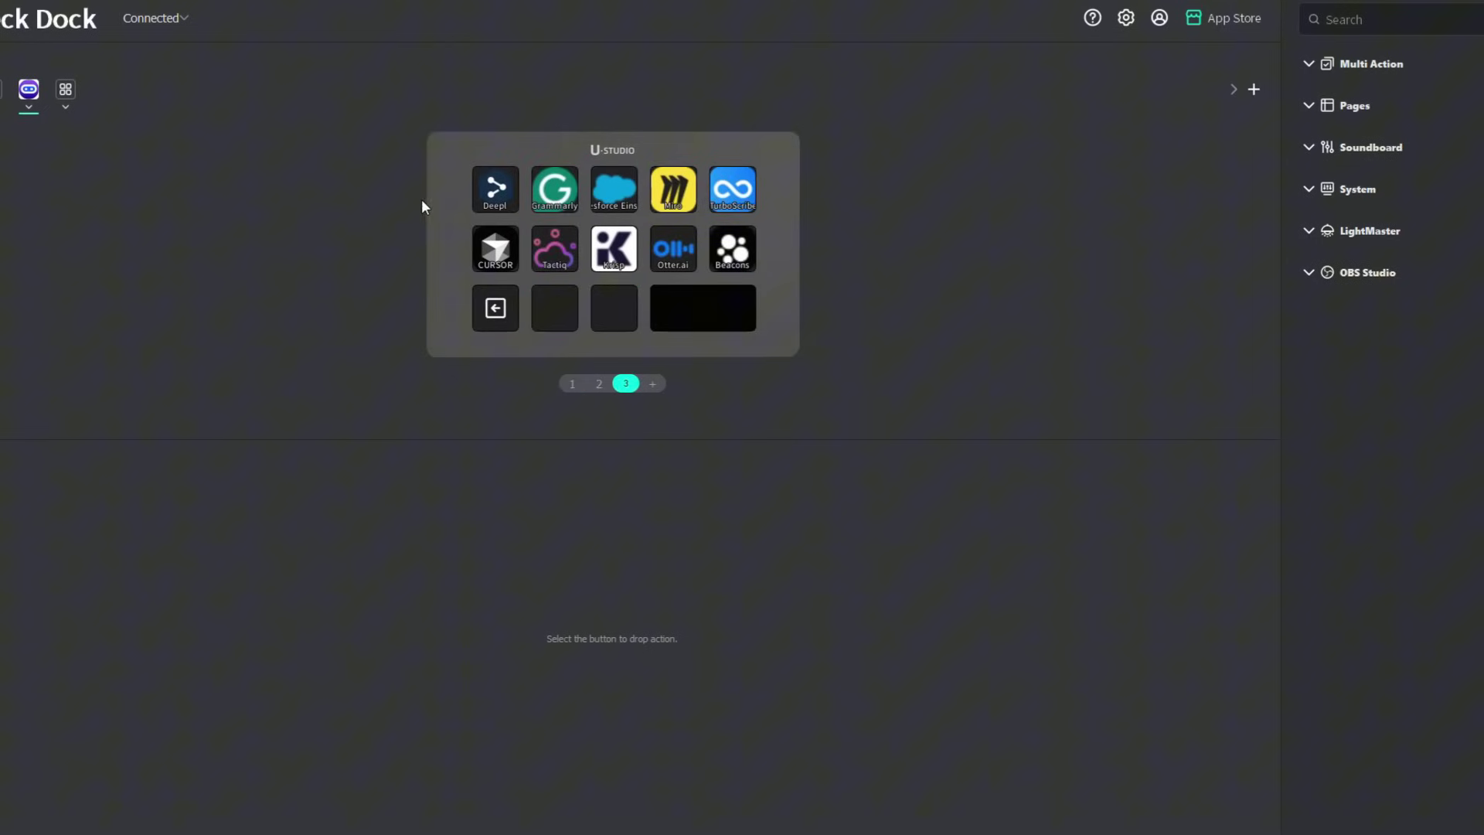
left_click(586, 385)
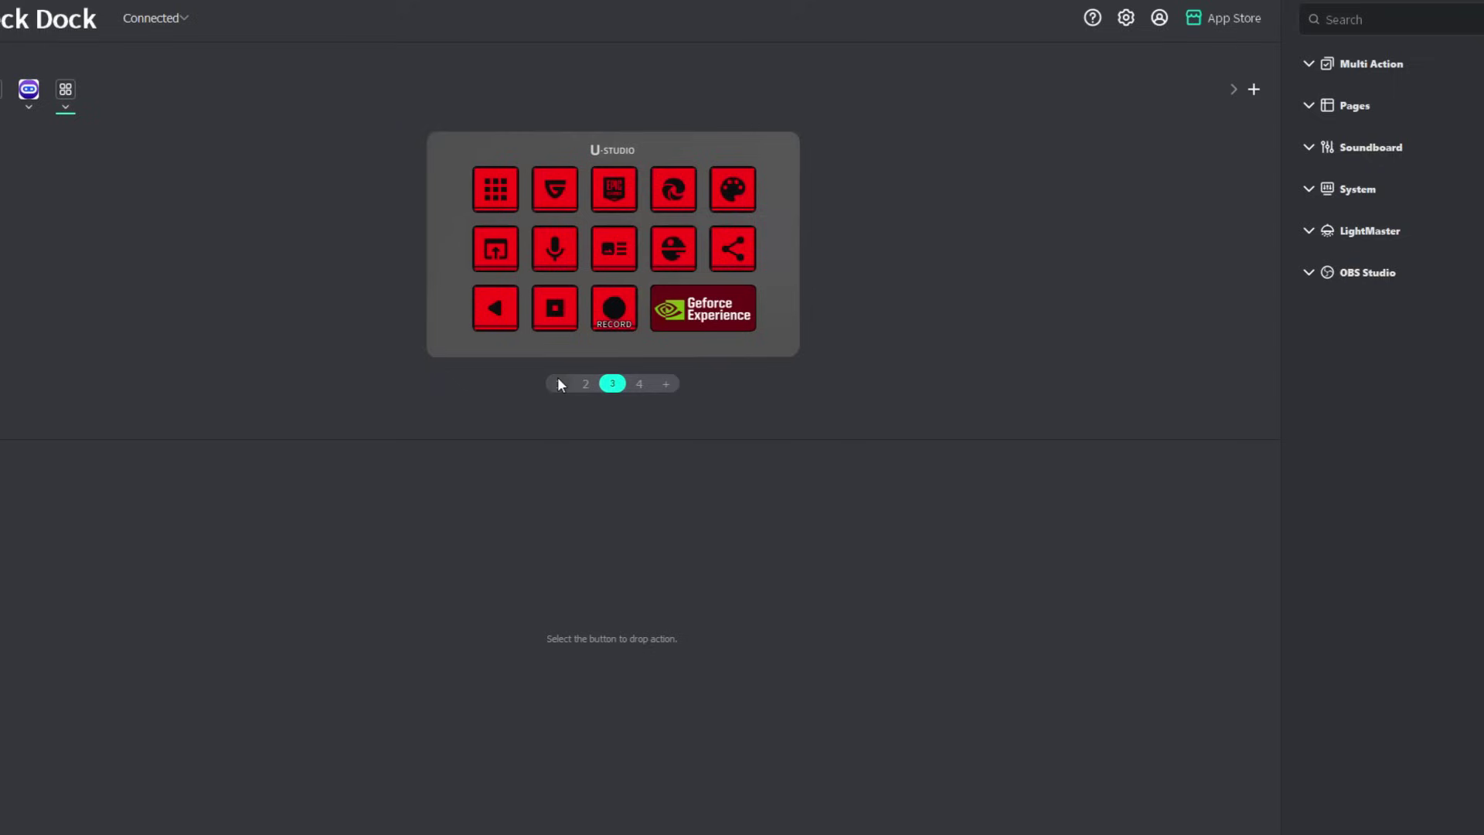
left_click(558, 383)
left_click(585, 384)
left_click(612, 384)
- Open the Add preset dialog and cancel it without creating a preset
left_click(1255, 90)
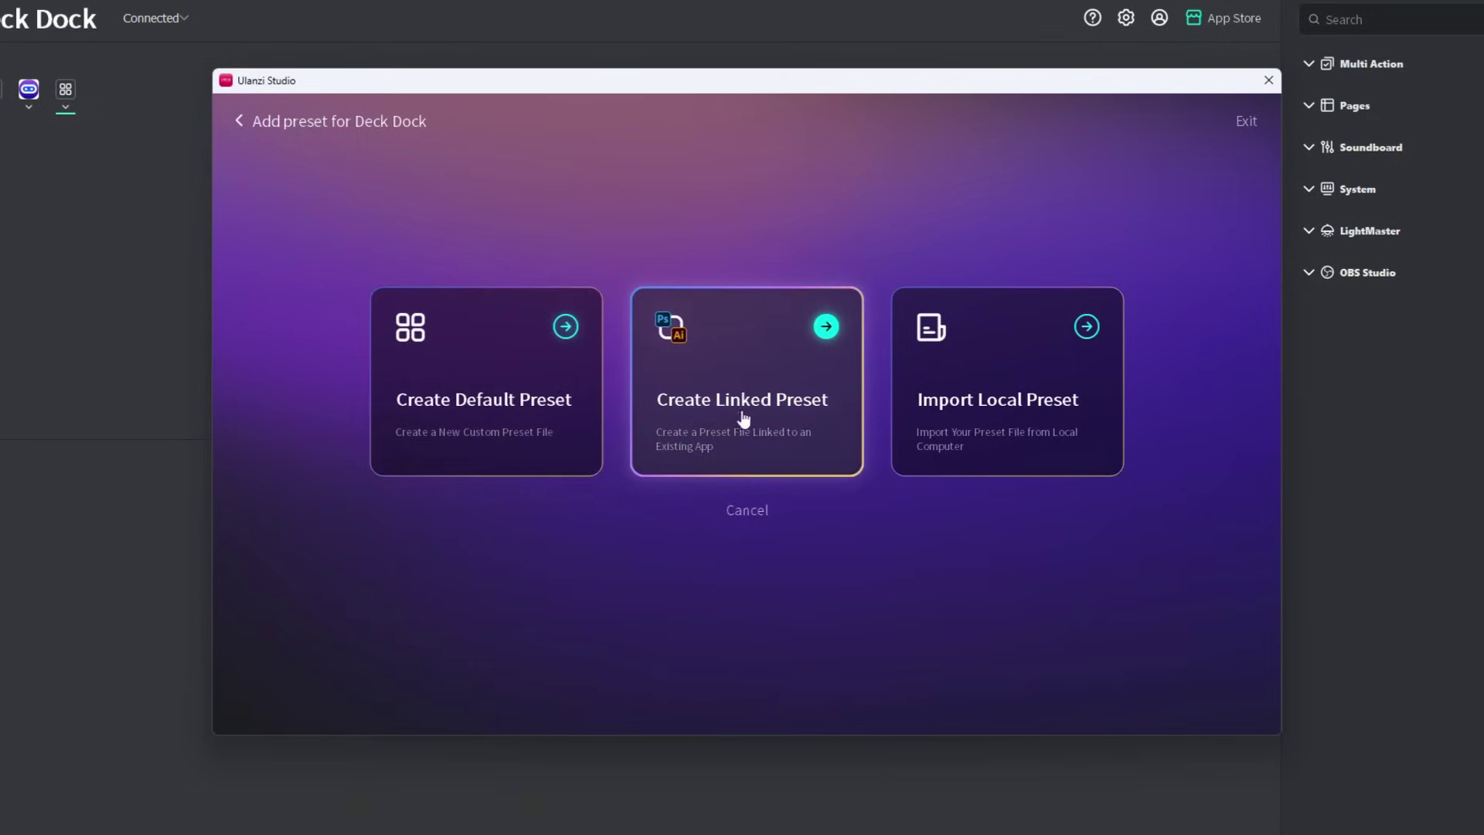
left_click(746, 510)
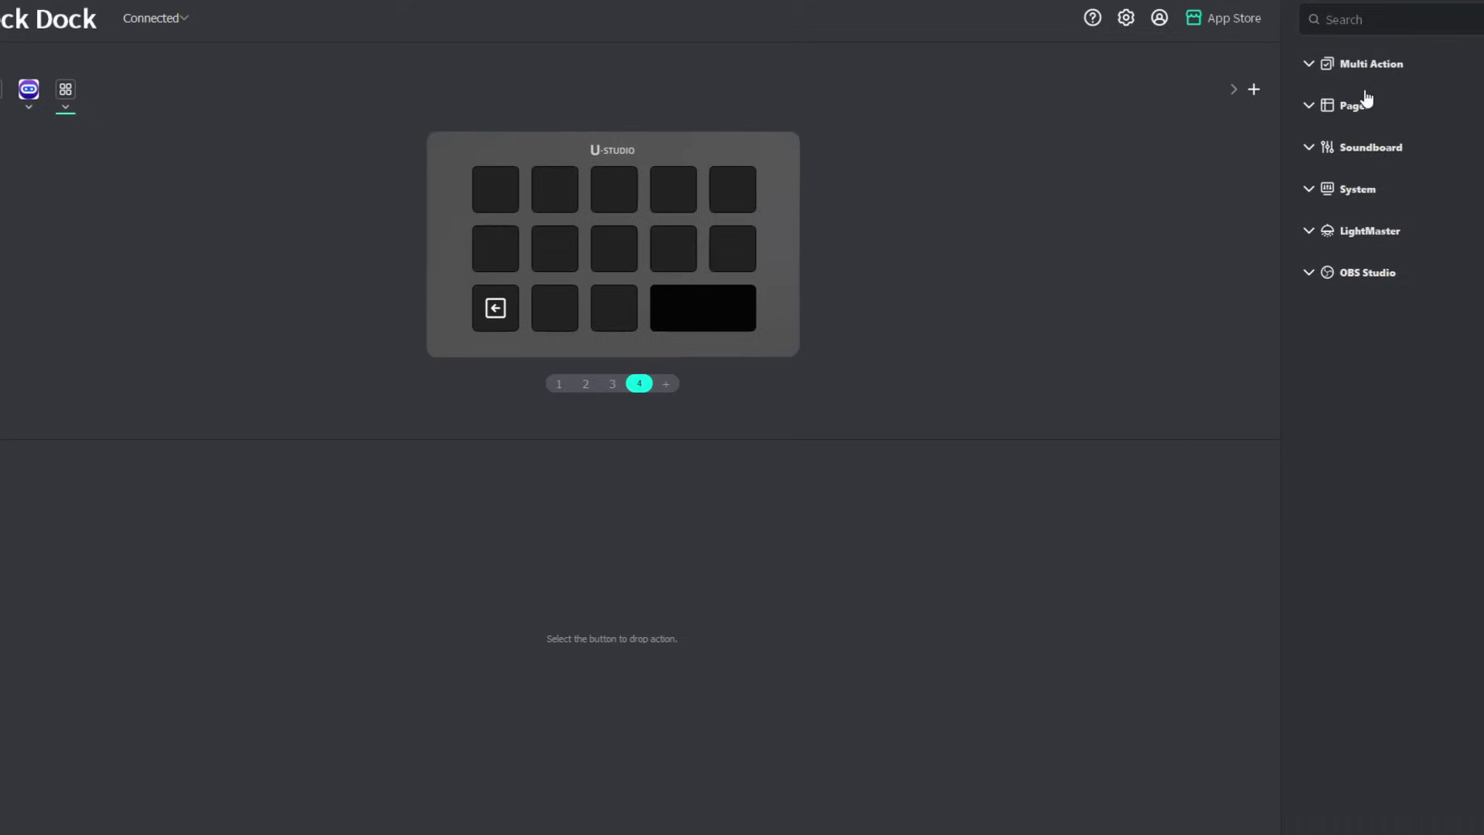
- Expand the Pages actions and preview pages 3 and 2 before returning to page 4
left_click(1309, 107)
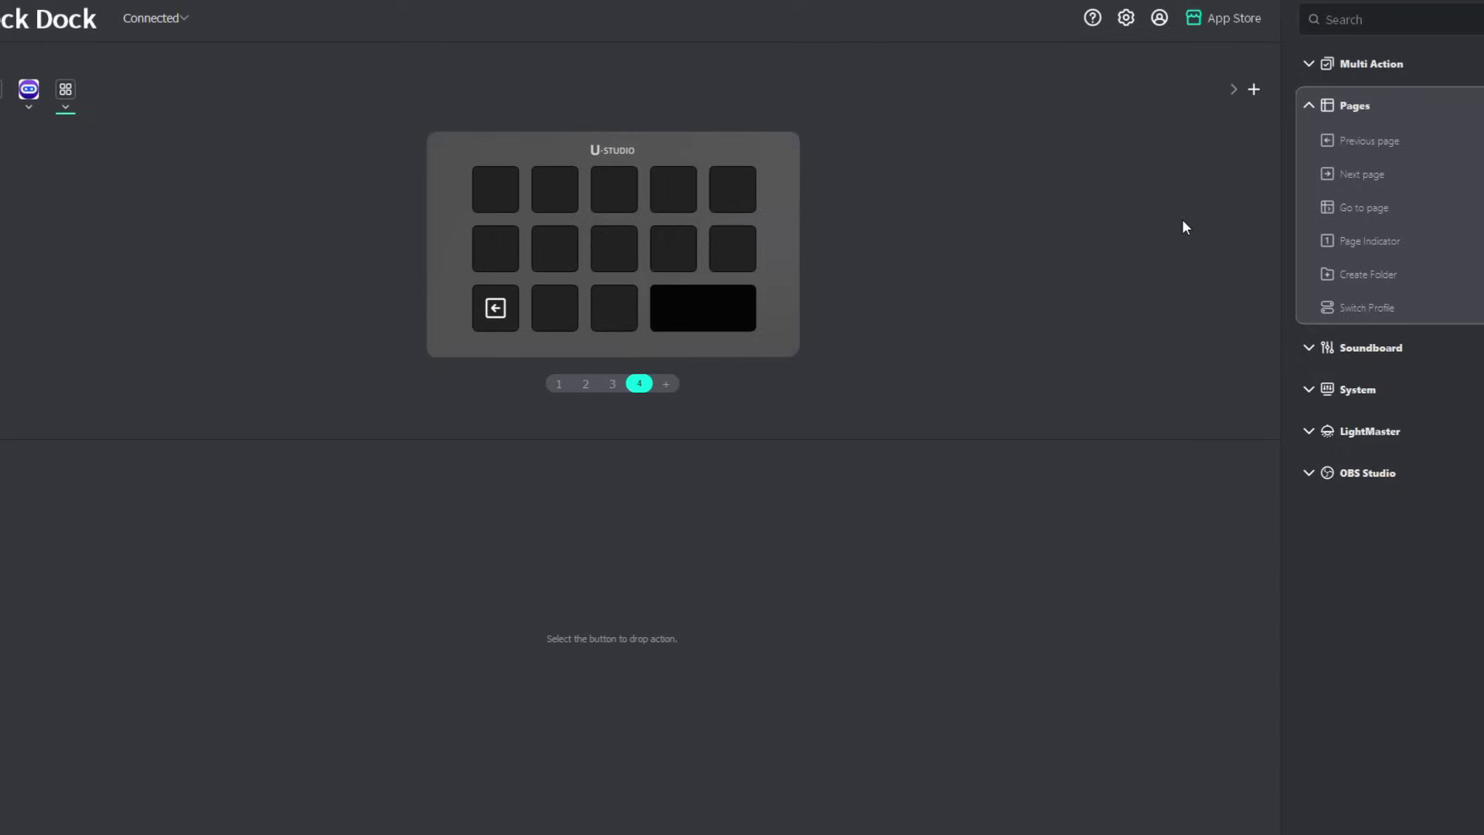
left_click(613, 384)
left_click(586, 384)
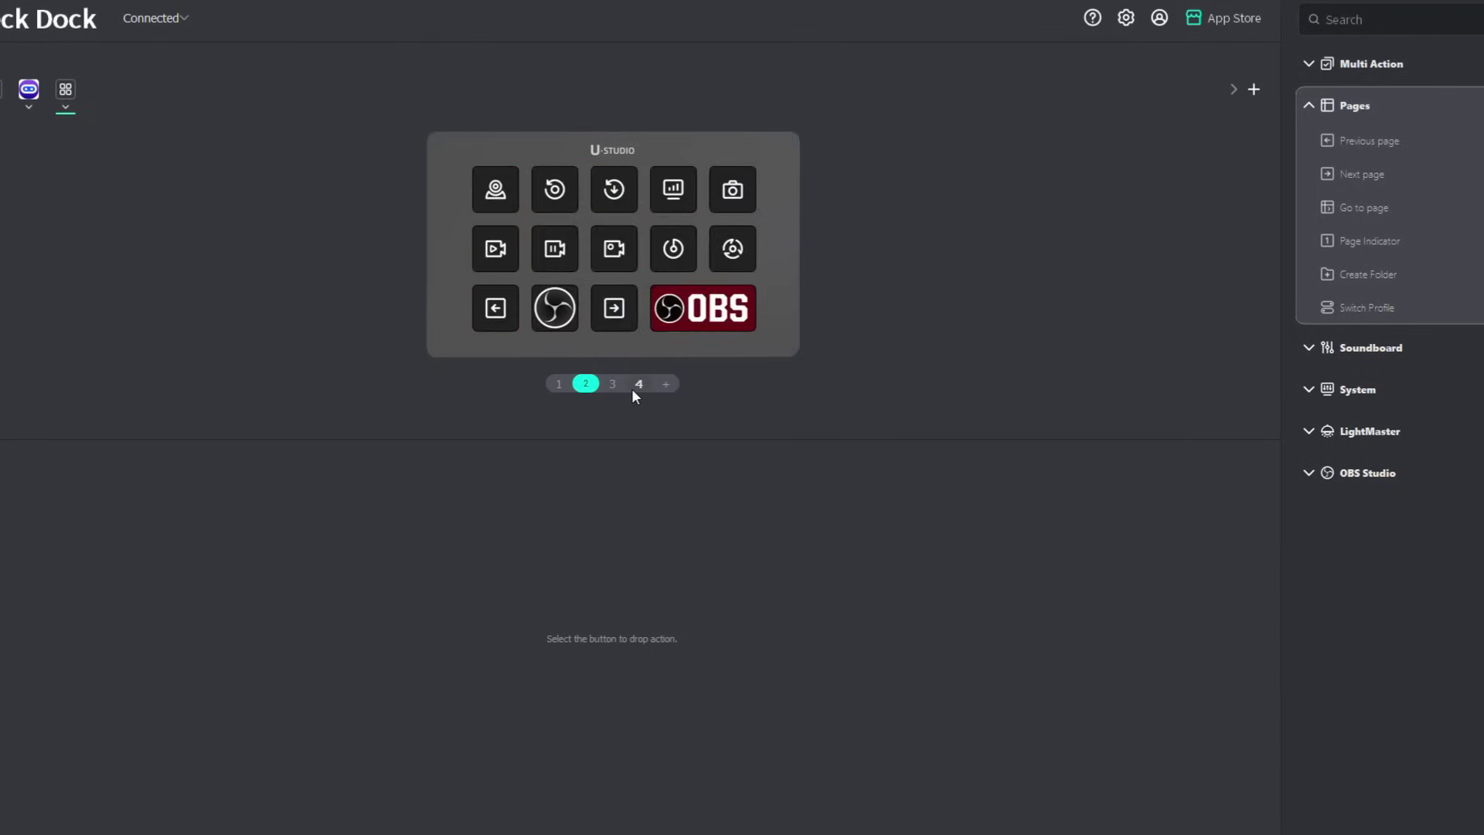
left_click(638, 384)
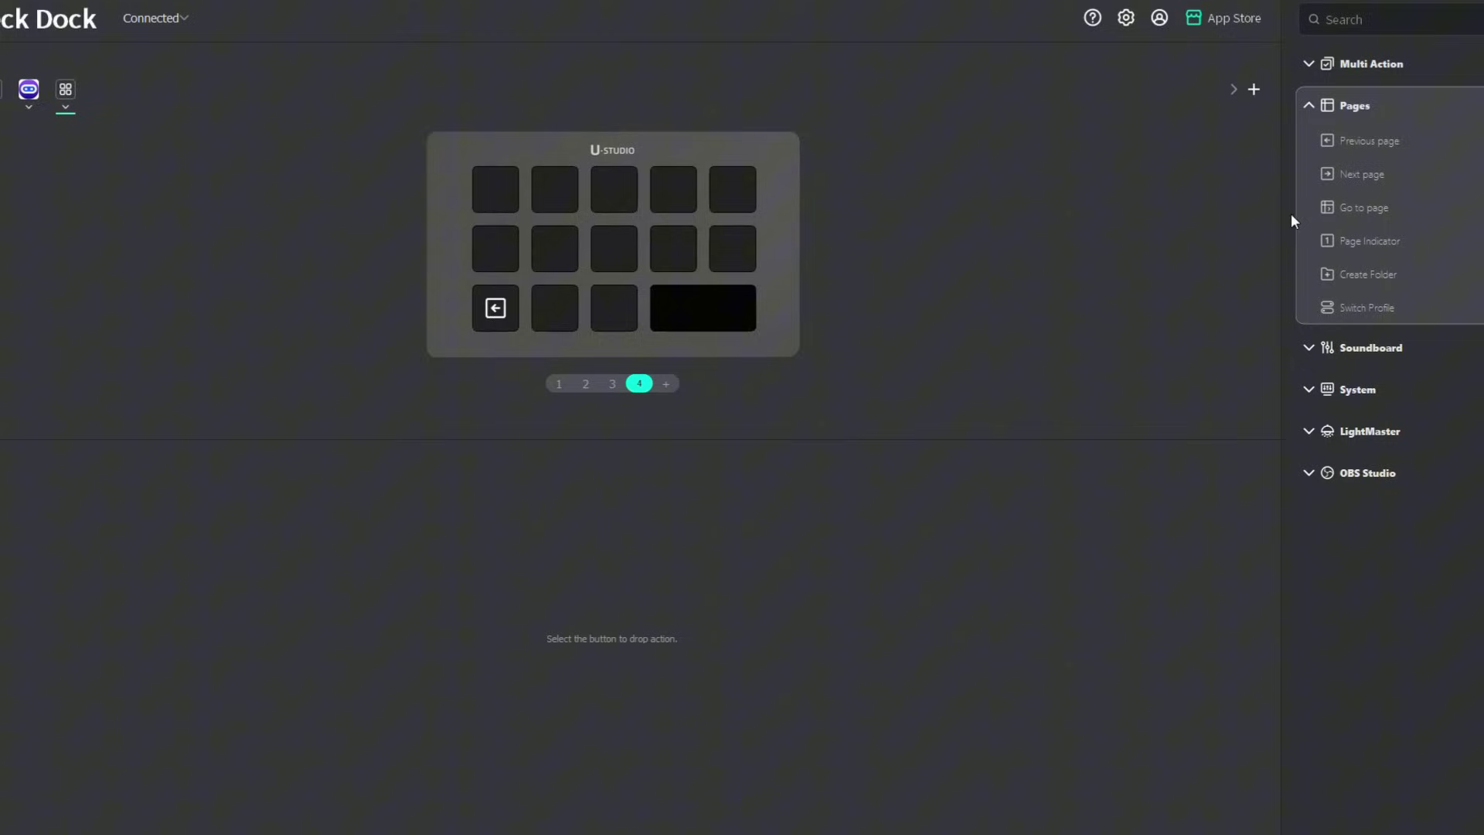
- Place a Go to page key on the top-right key, targeting page 2
left_click_drag(1365, 213, 764, 205)
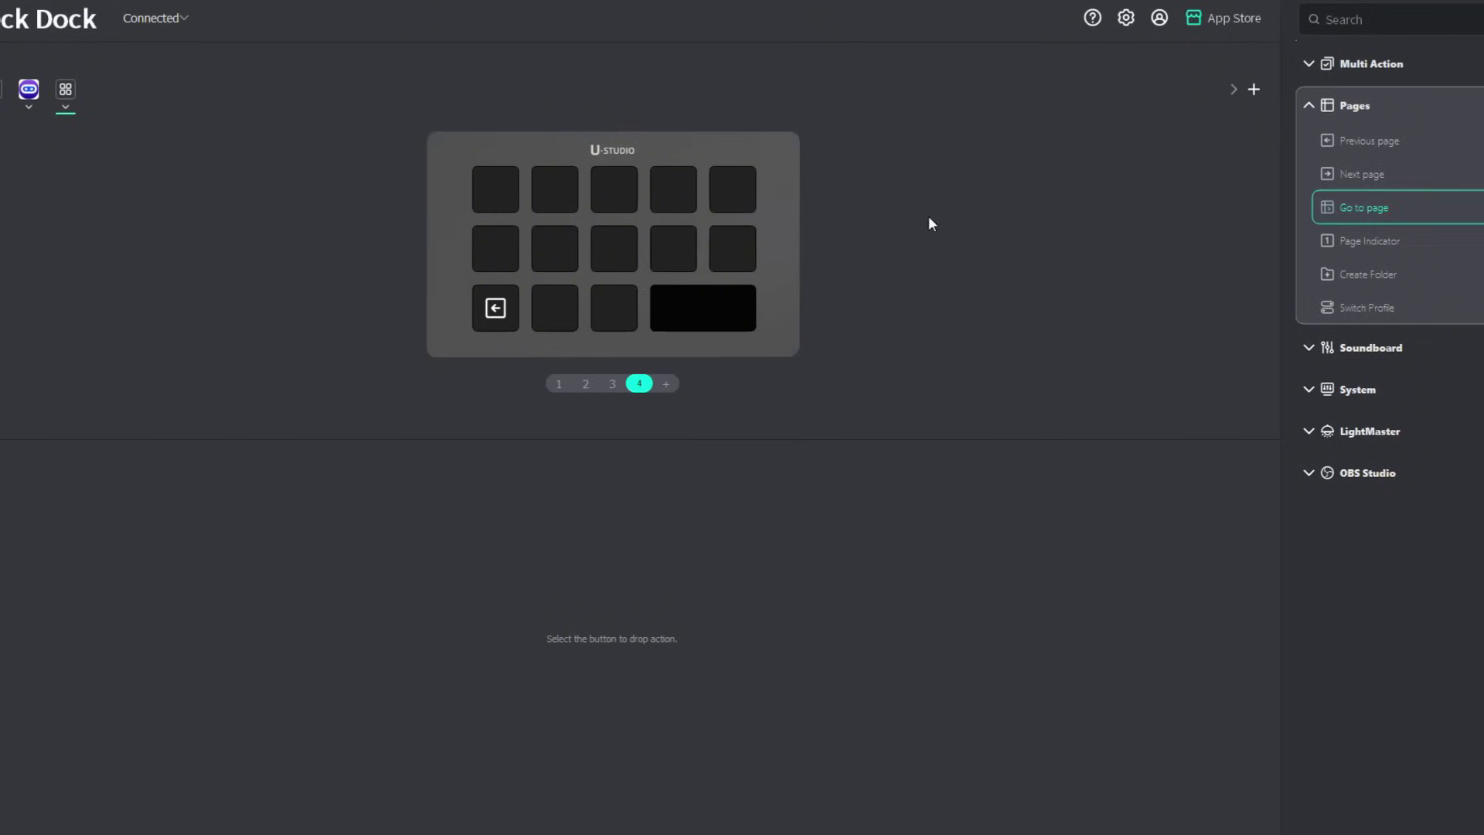
left_click_drag(1365, 219, 735, 193)
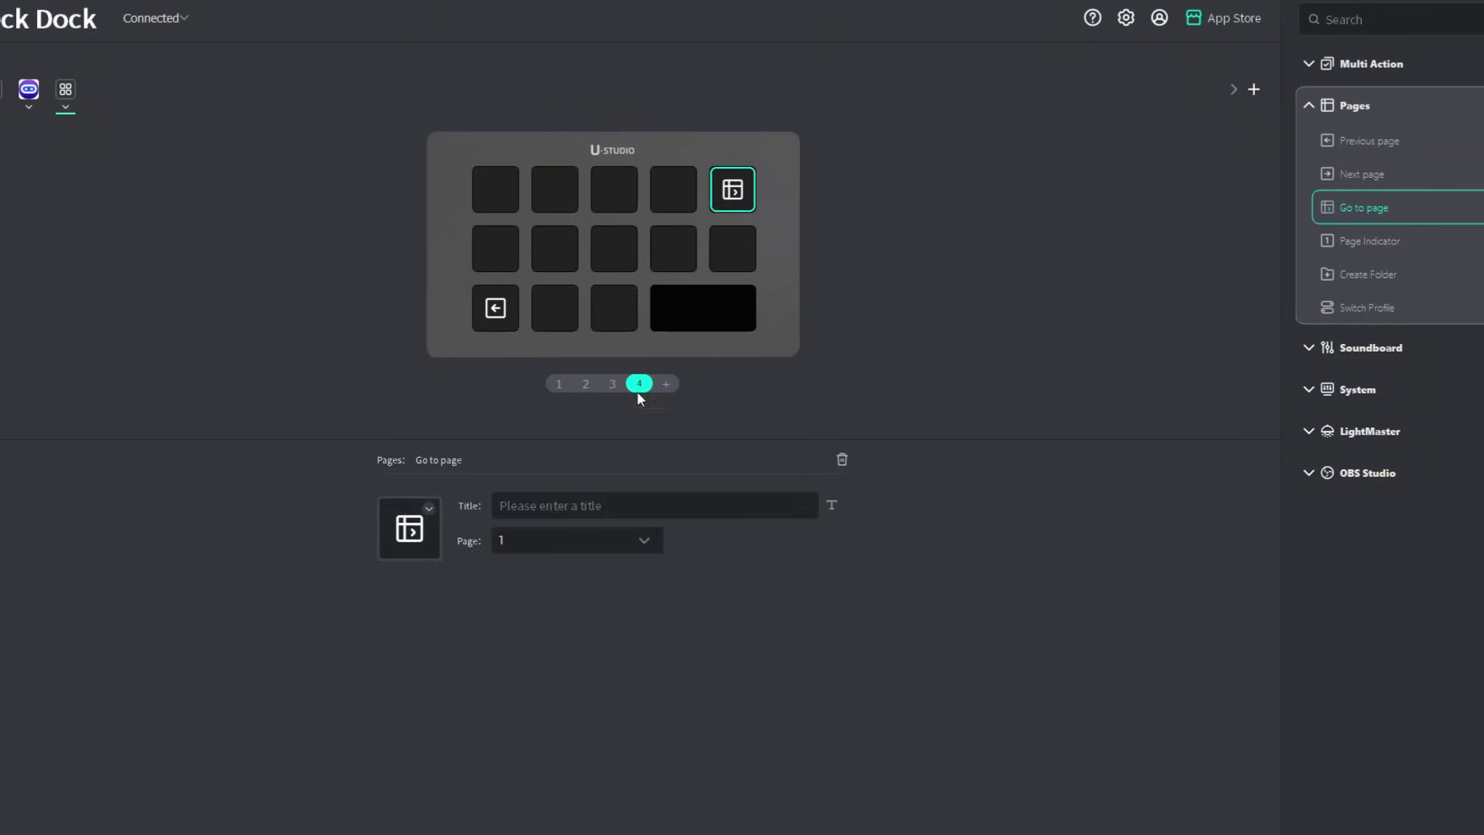
left_click(528, 544)
left_click(516, 572)
- Add a Page Indicator key at top-left and a Create Folder key on page 4
left_click_drag(1368, 252, 495, 189)
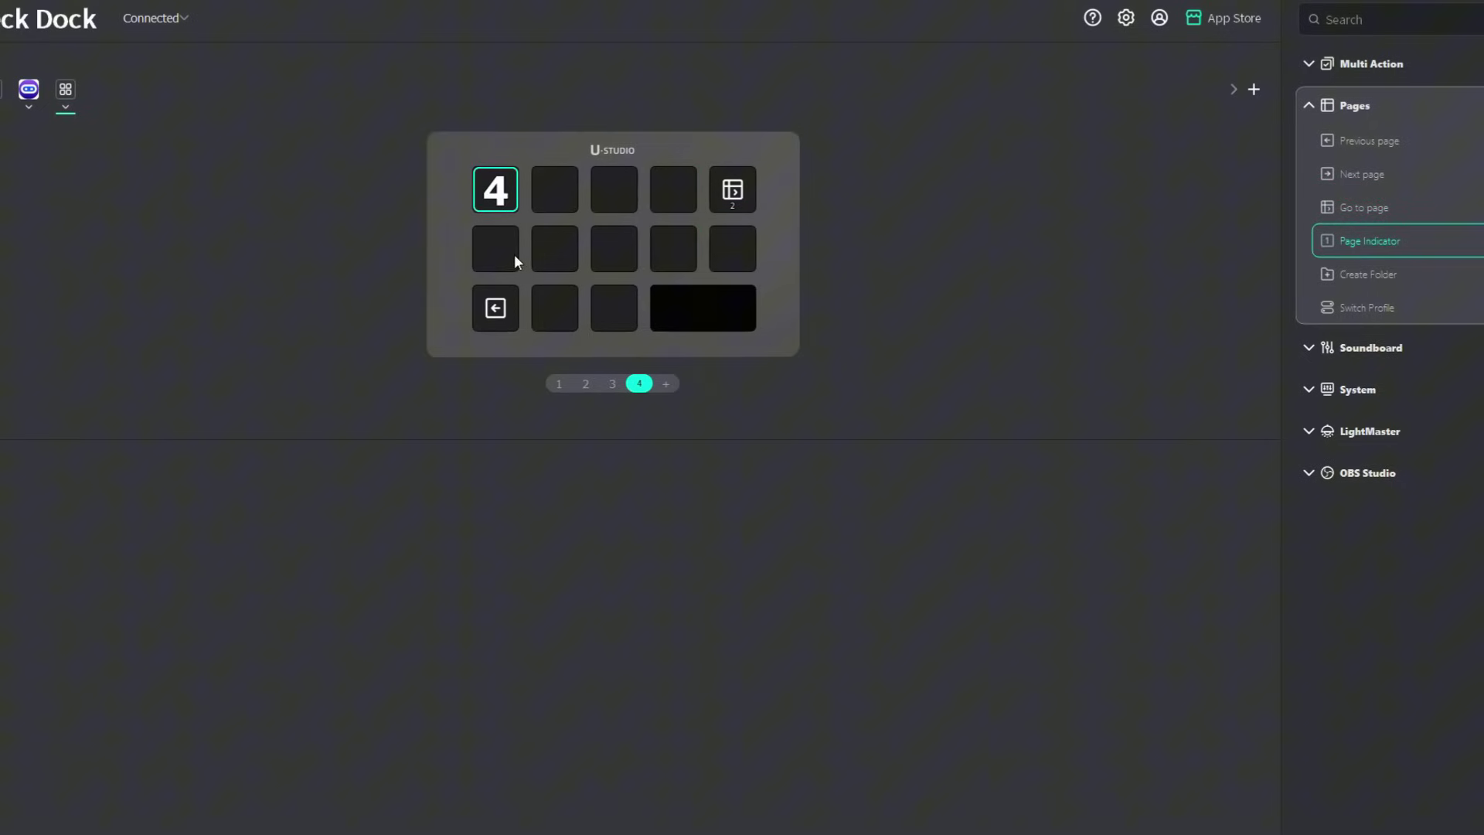
left_click(615, 383)
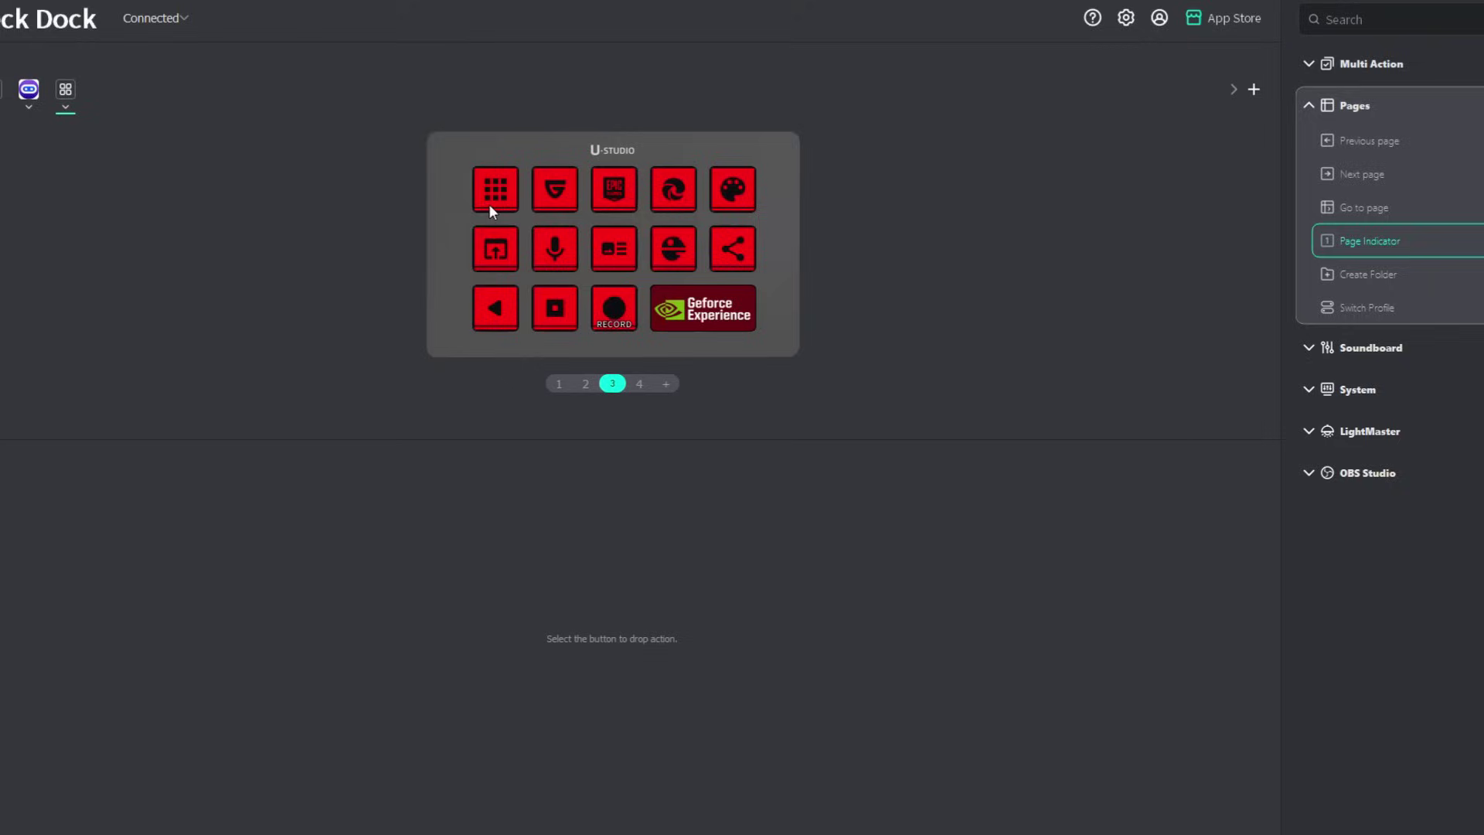
left_click_drag(1374, 279, 656, 204)
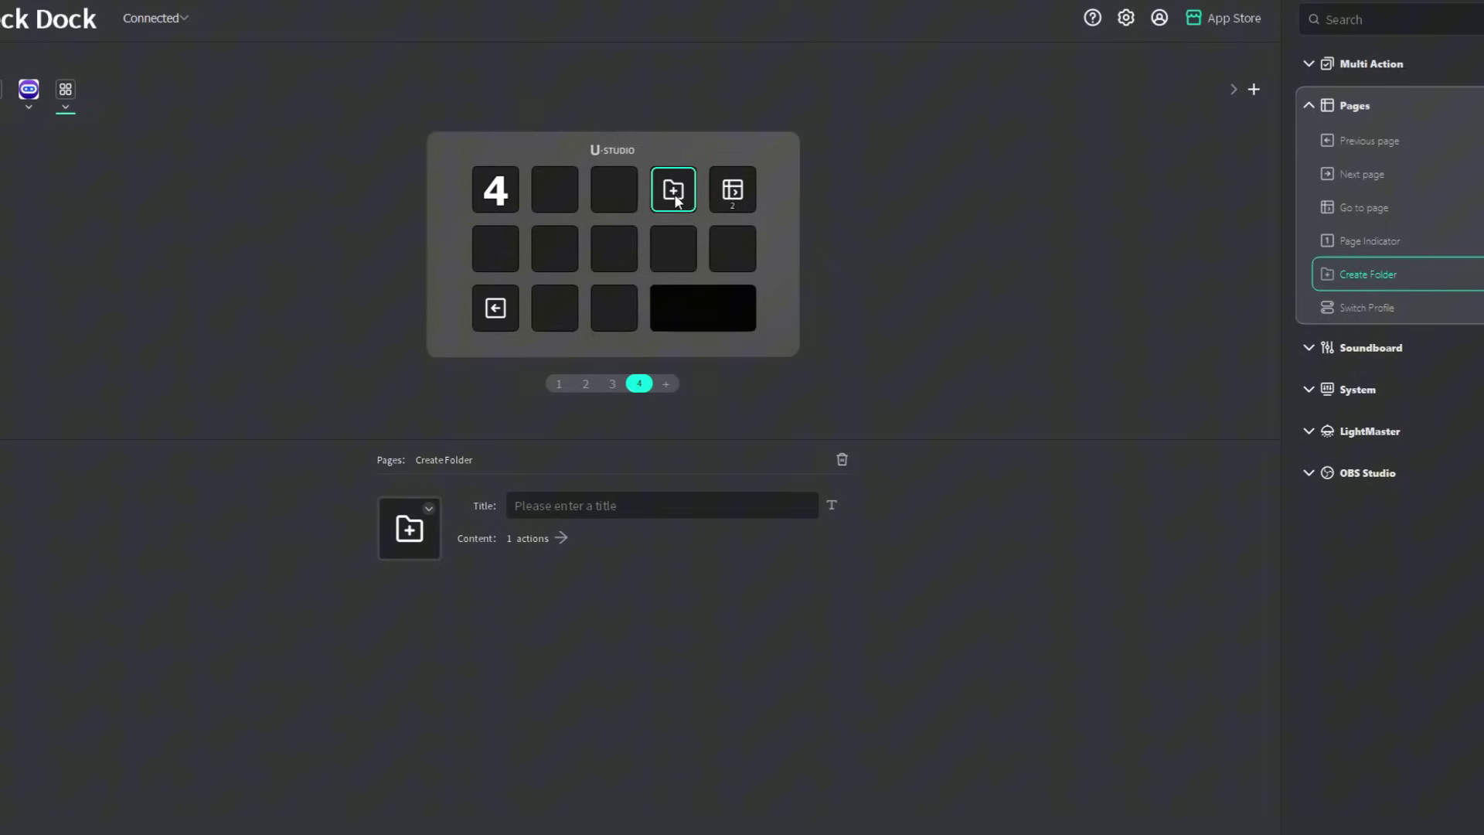
- Nest a folder inside the new folder, return to page 4, then add a Default Profile Switch Profile key
double_click(677, 196)
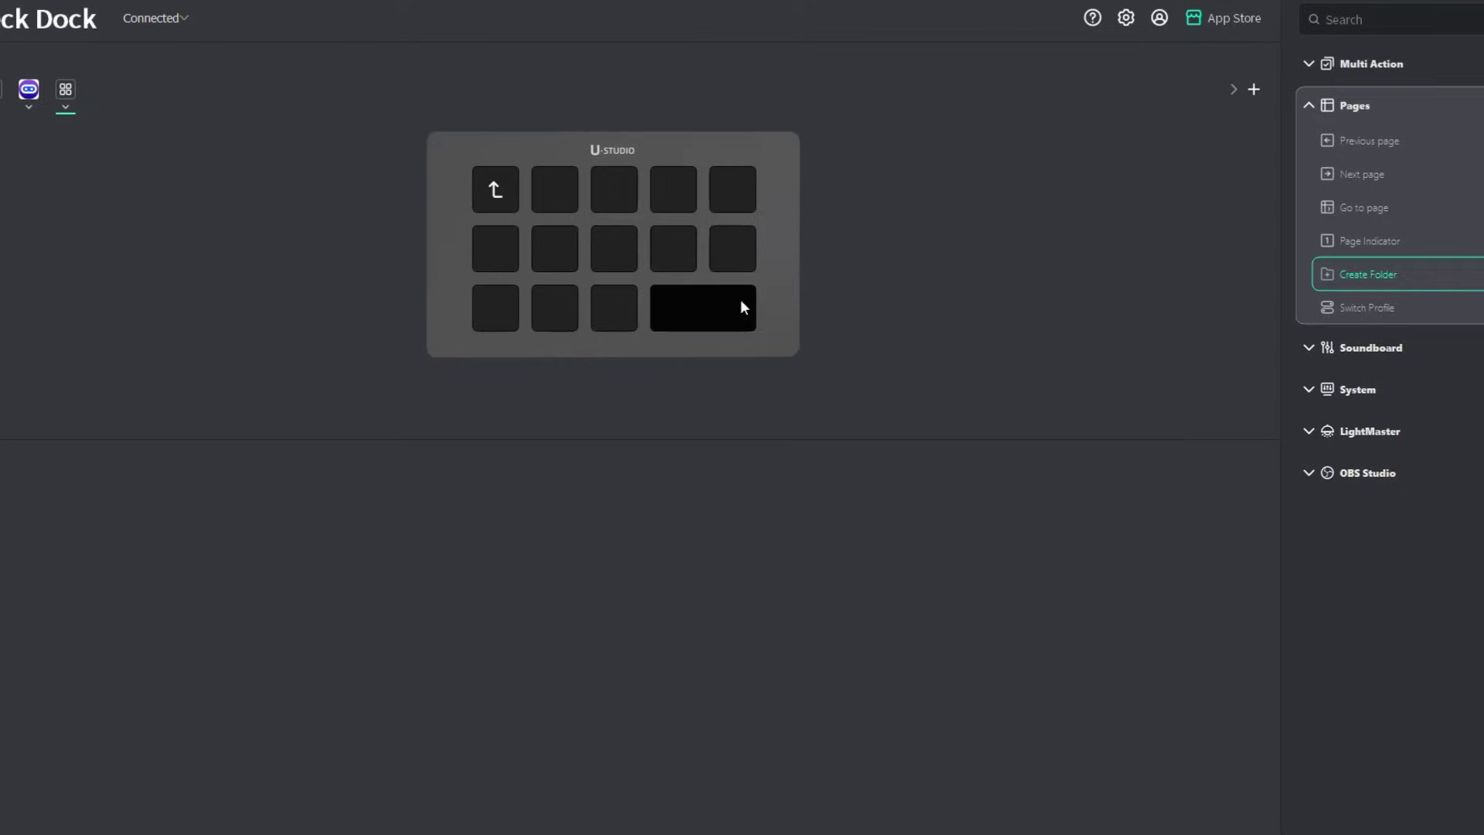
left_click_drag(1376, 280, 562, 216)
left_click(497, 195)
double_click(507, 194)
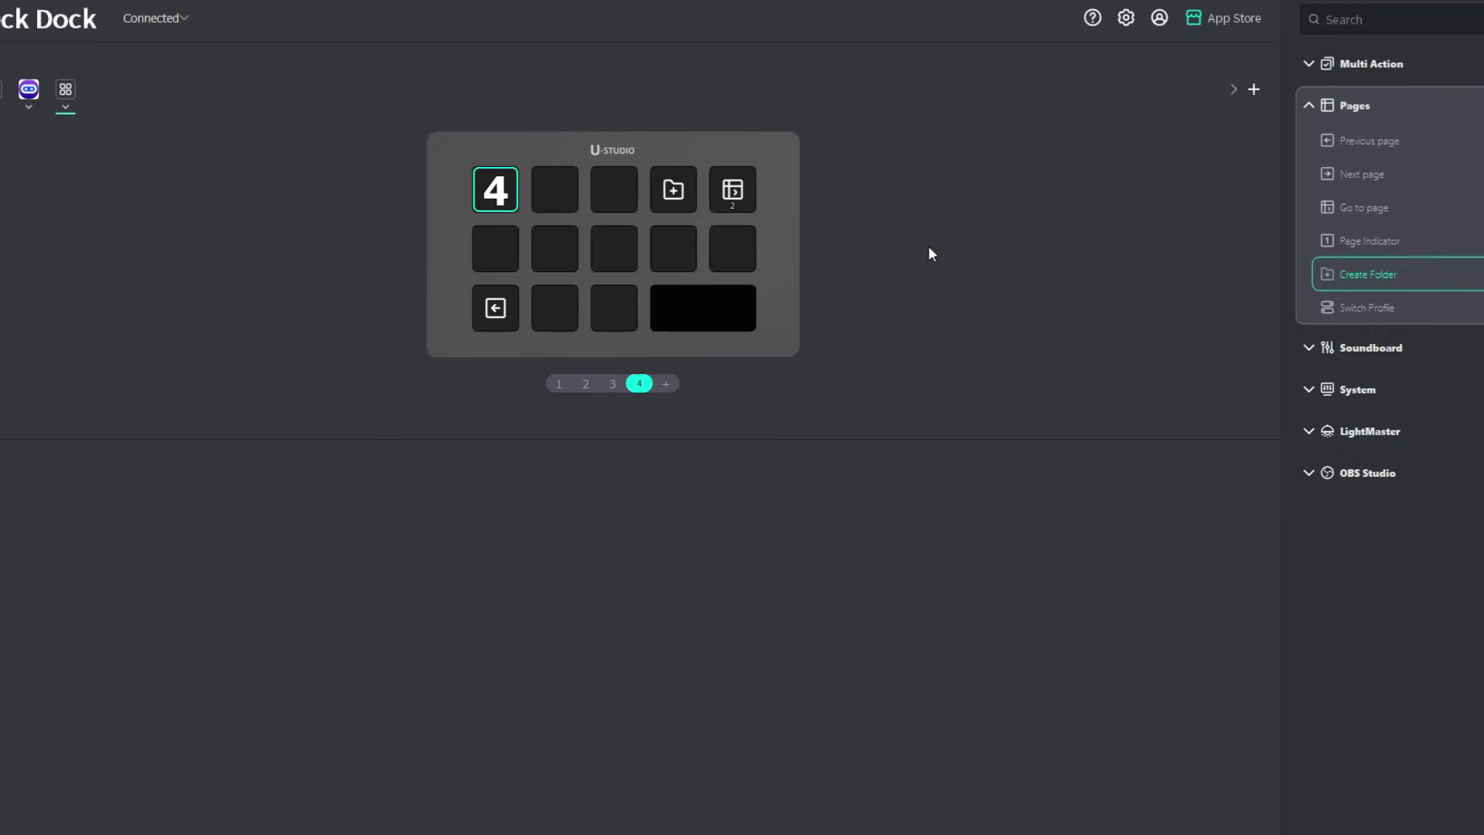
left_click_drag(1364, 307, 734, 252)
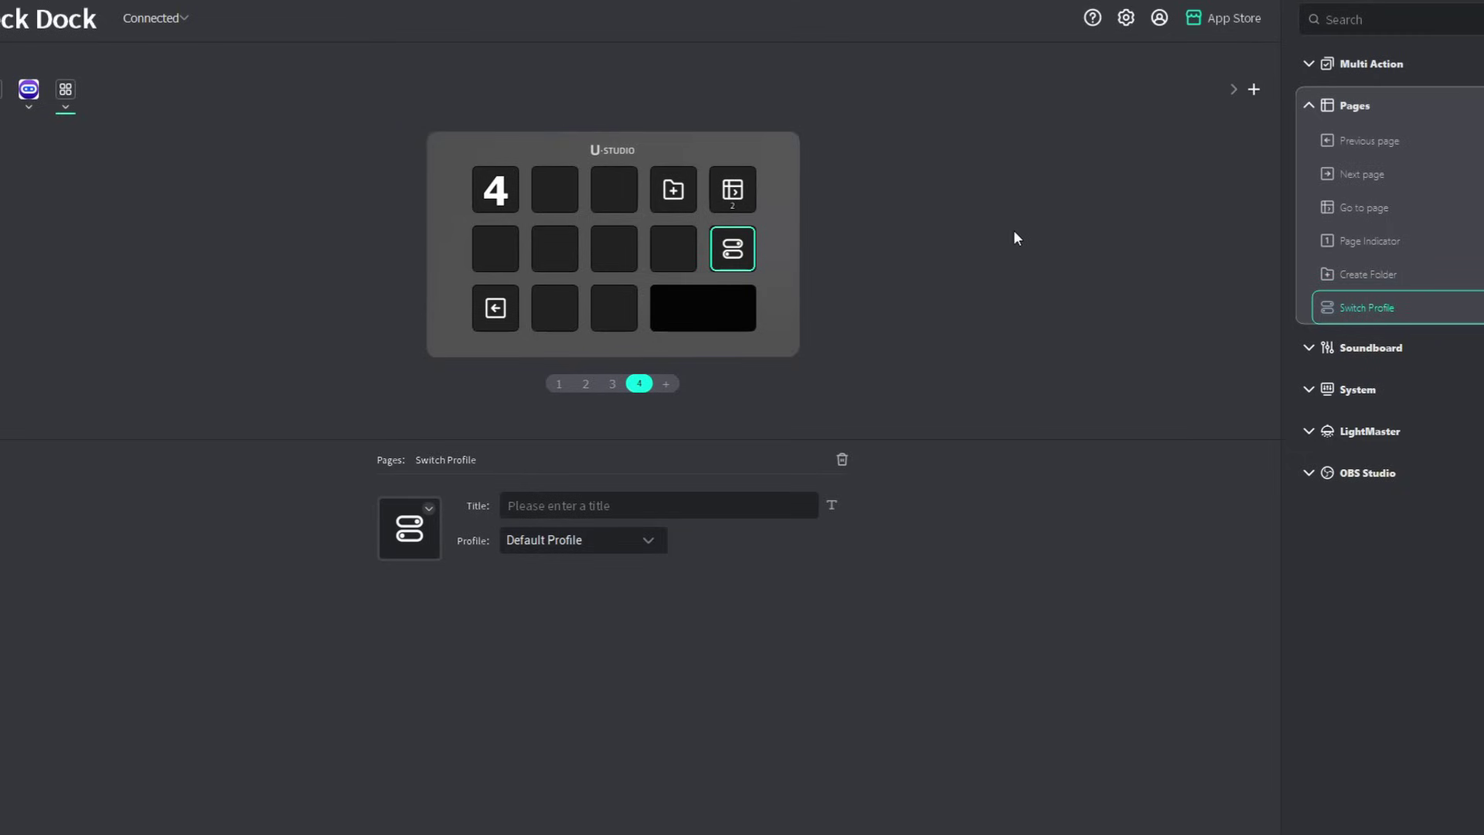
- Collapse Pages, hide the Soundboard category via the sidebar edit toggle, and collapse System
left_click(1308, 106)
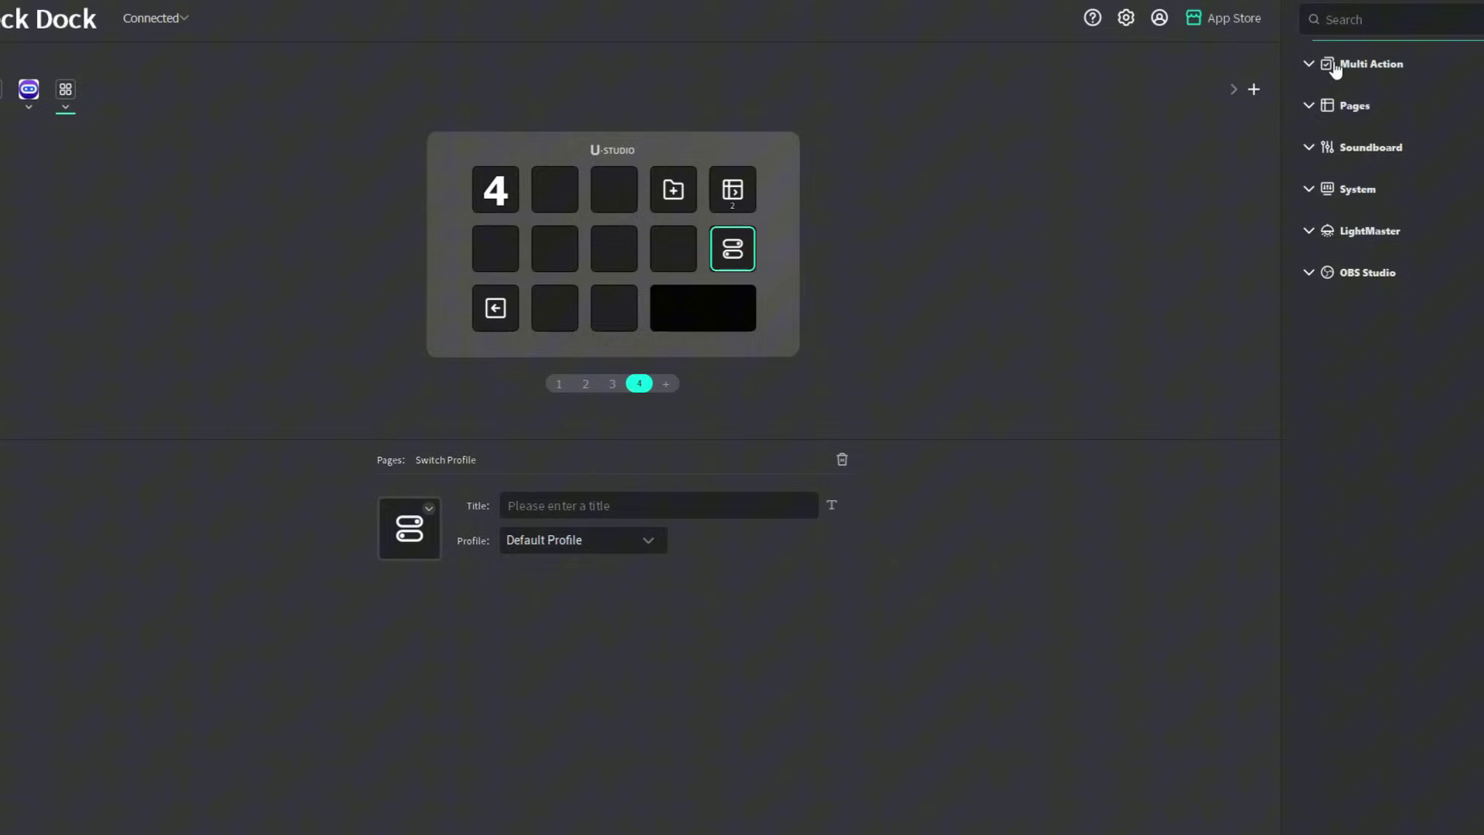
left_click(1310, 148)
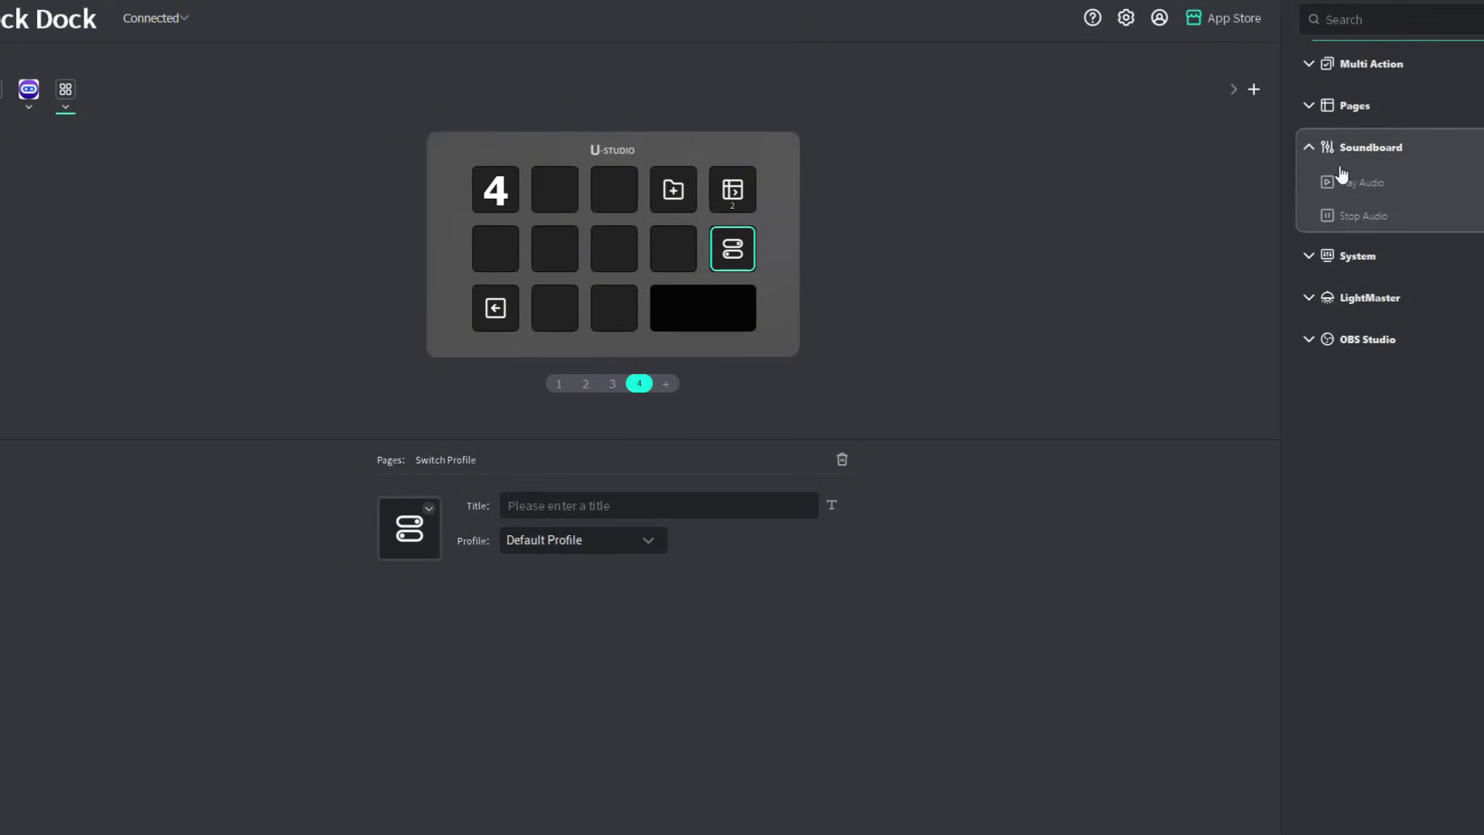
left_click(1352, 256)
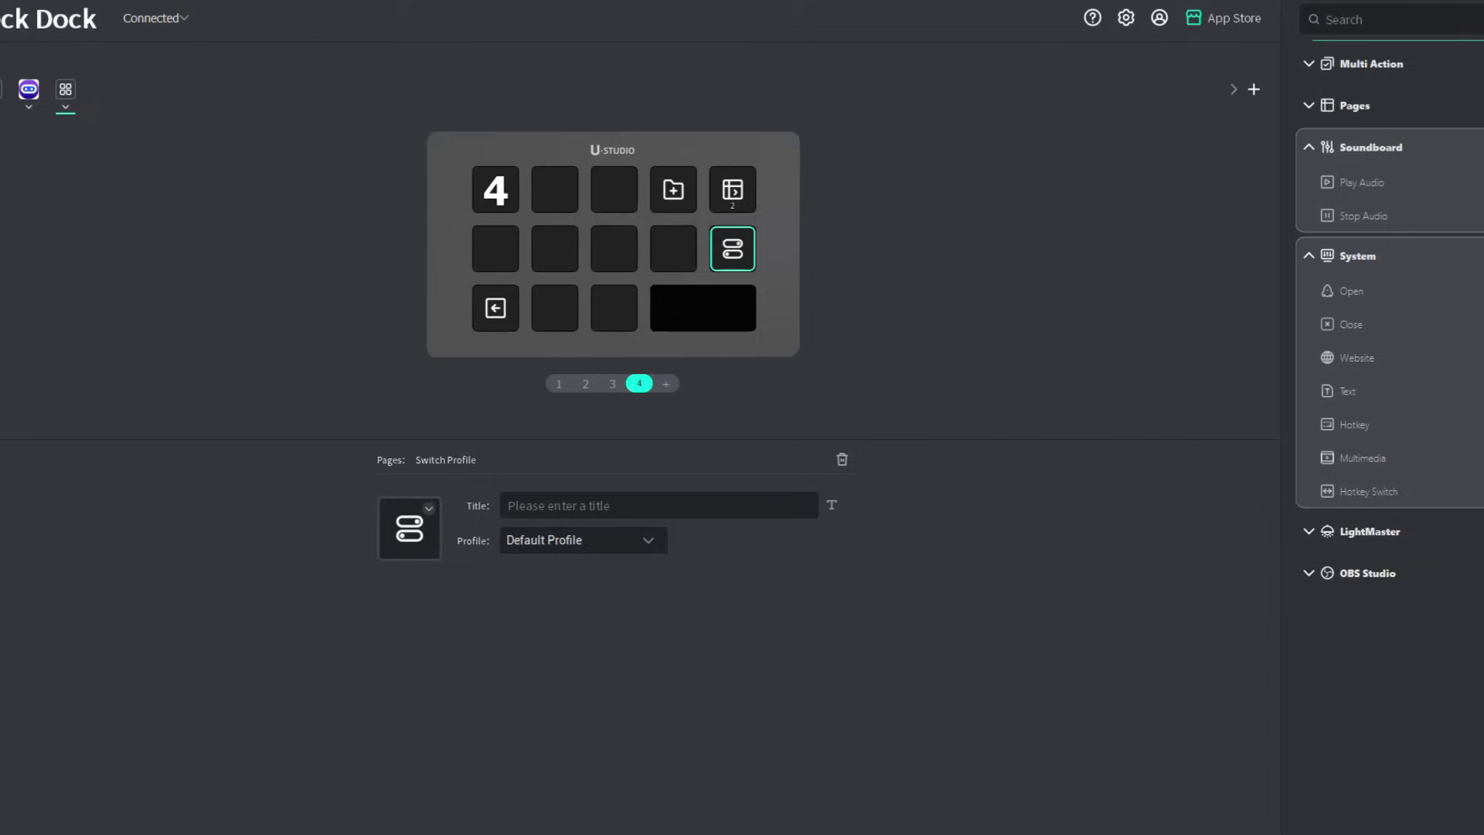
left_click(1326, 147)
left_click(1323, 97)
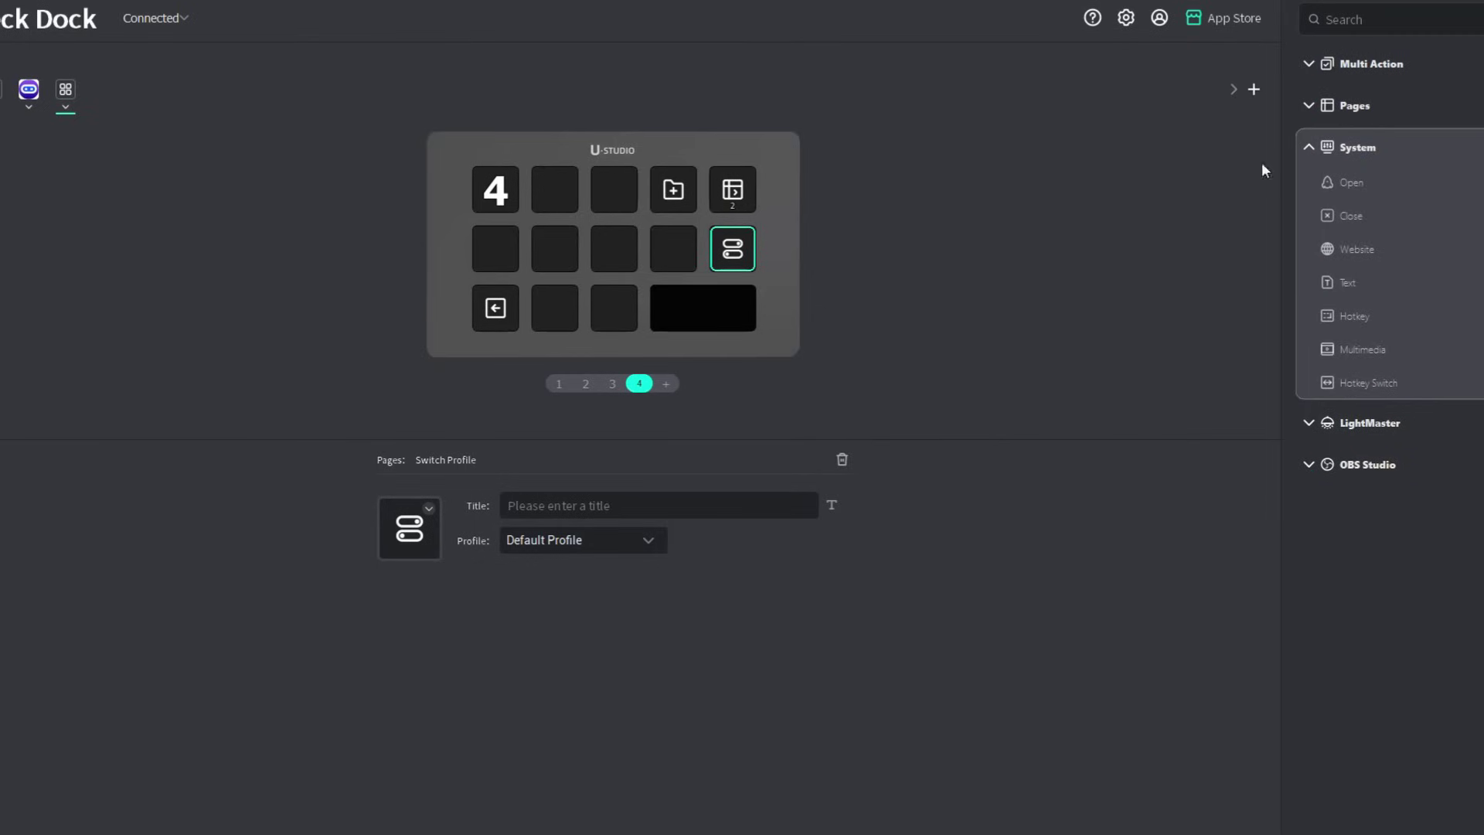
left_click(1319, 146)
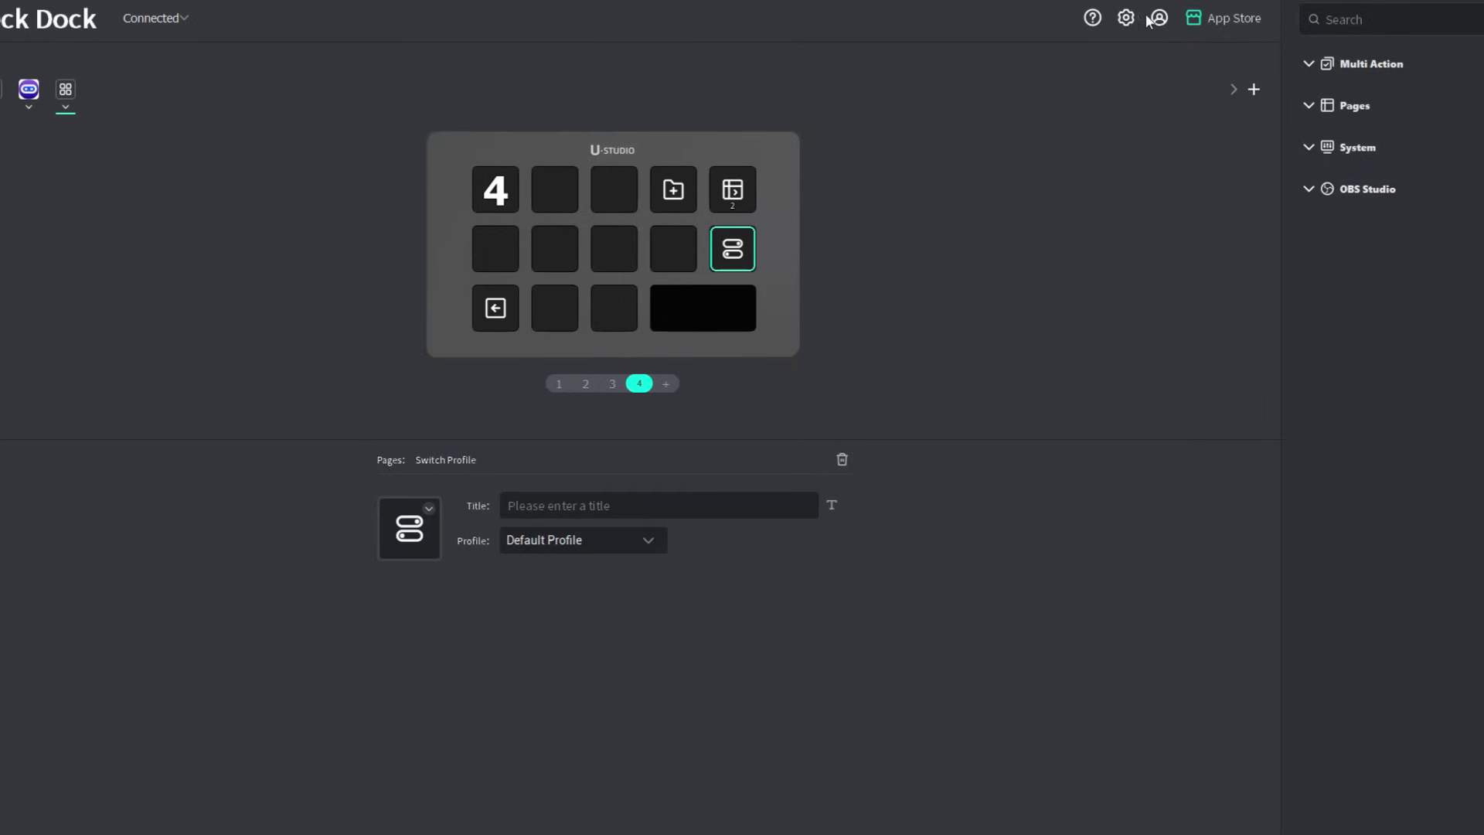
- Open the Marketplace, scroll through the Icons packs, then close it
left_click(1210, 23)
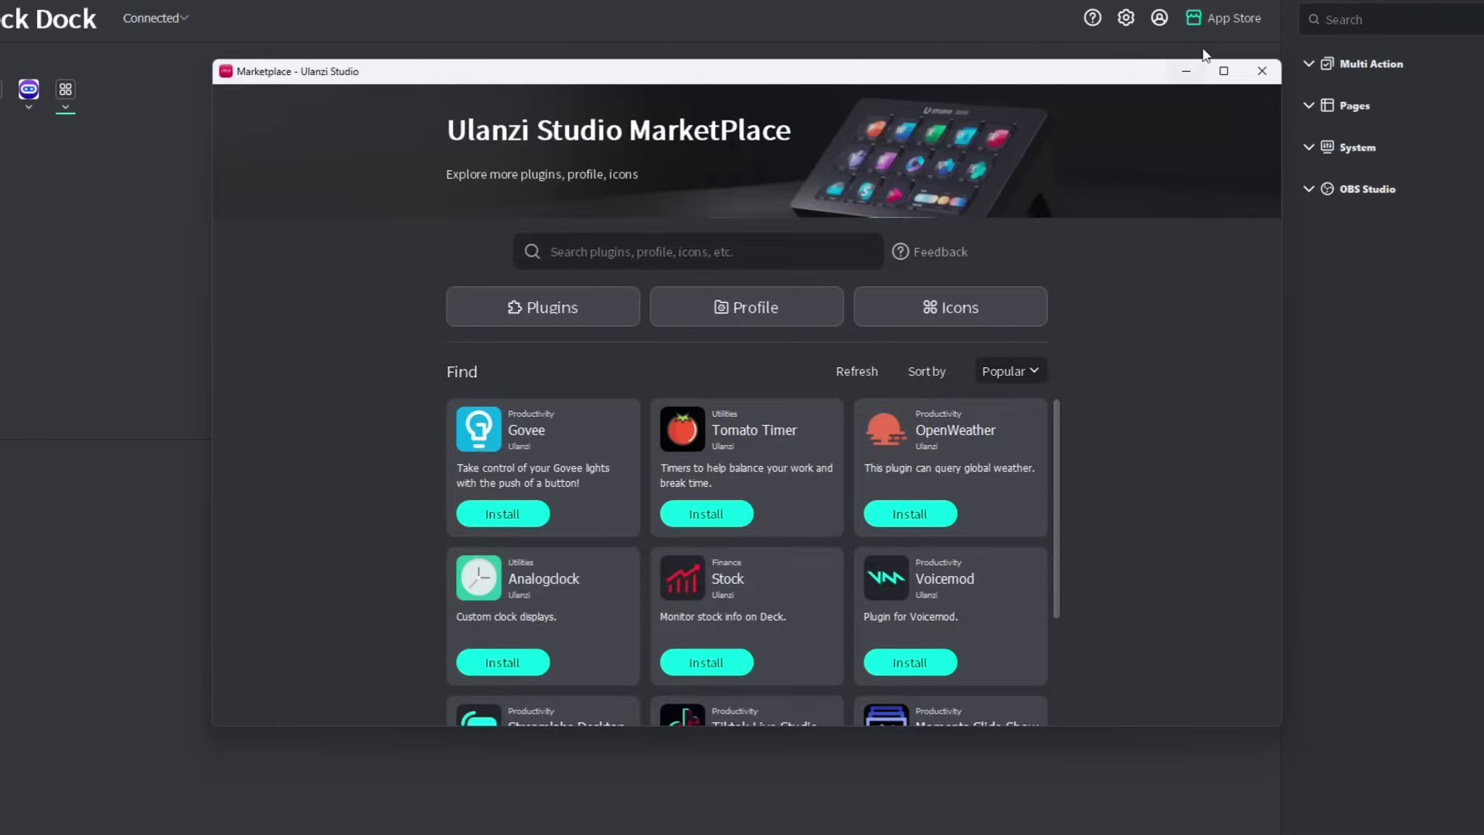
left_click(957, 320)
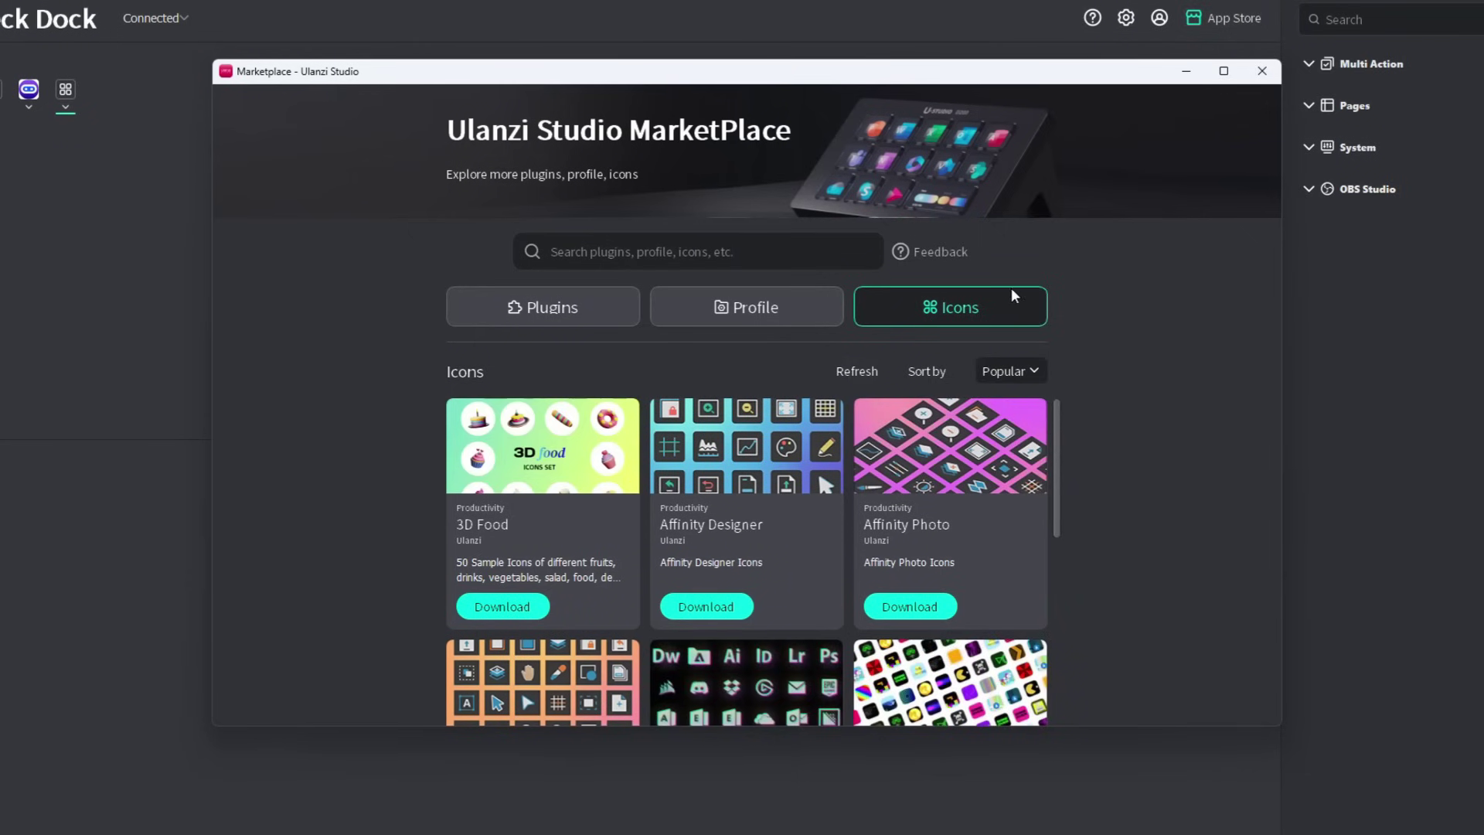
scroll(893, 514, "down", 1)
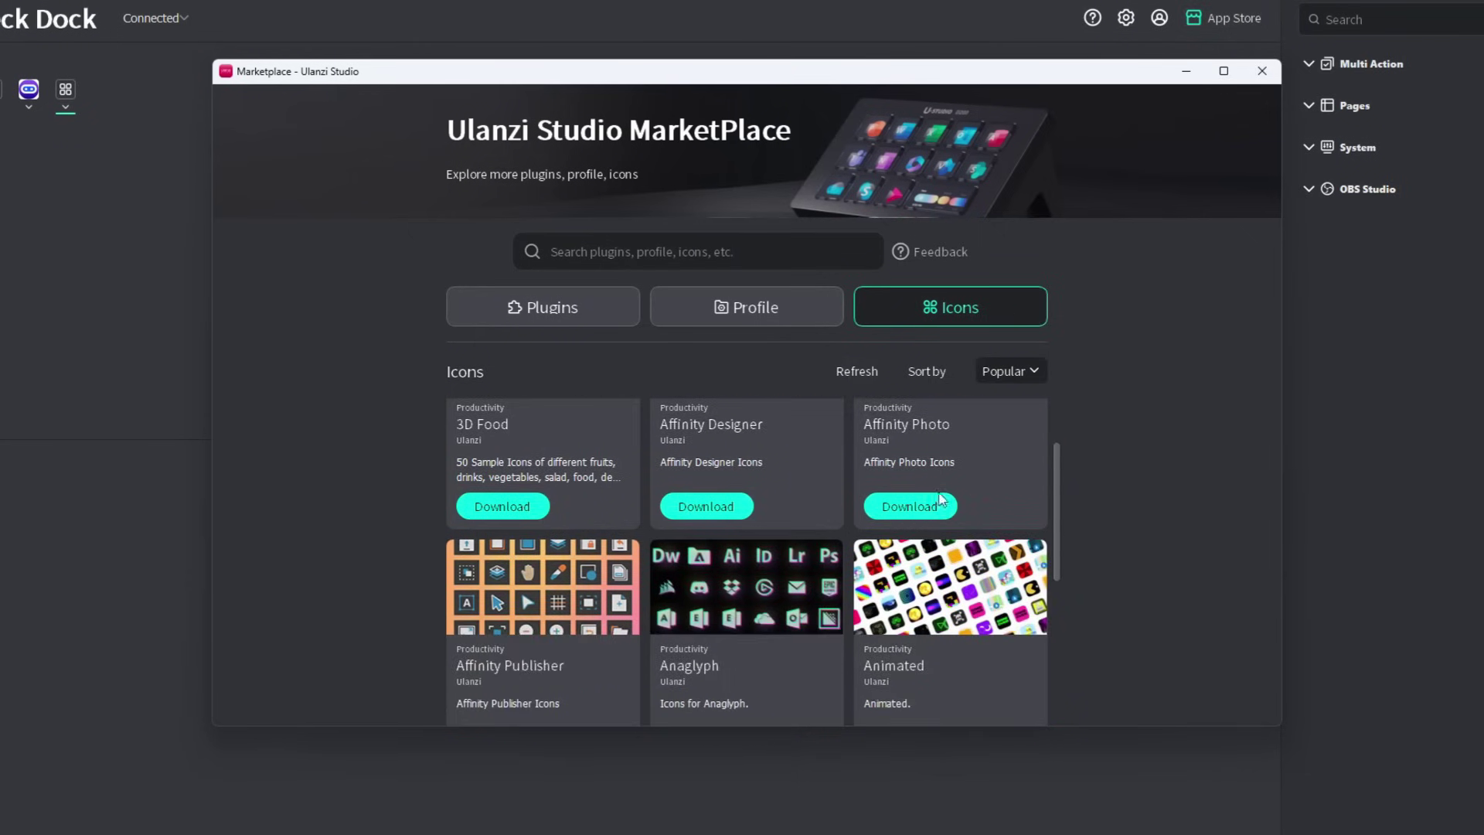
left_click(1262, 71)
left_click(429, 509)
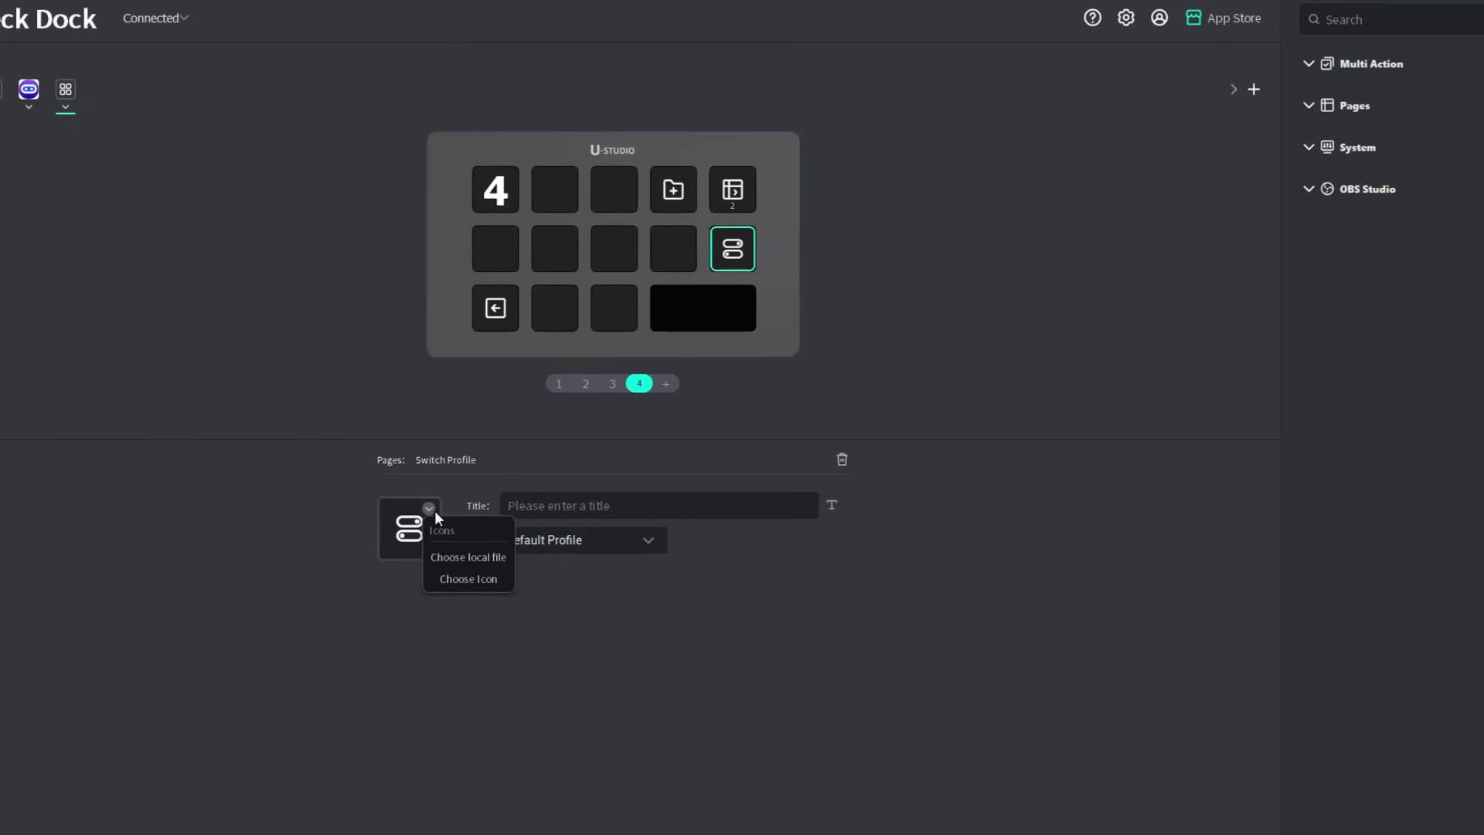
left_click(462, 579)
left_click(611, 312)
left_click(609, 347)
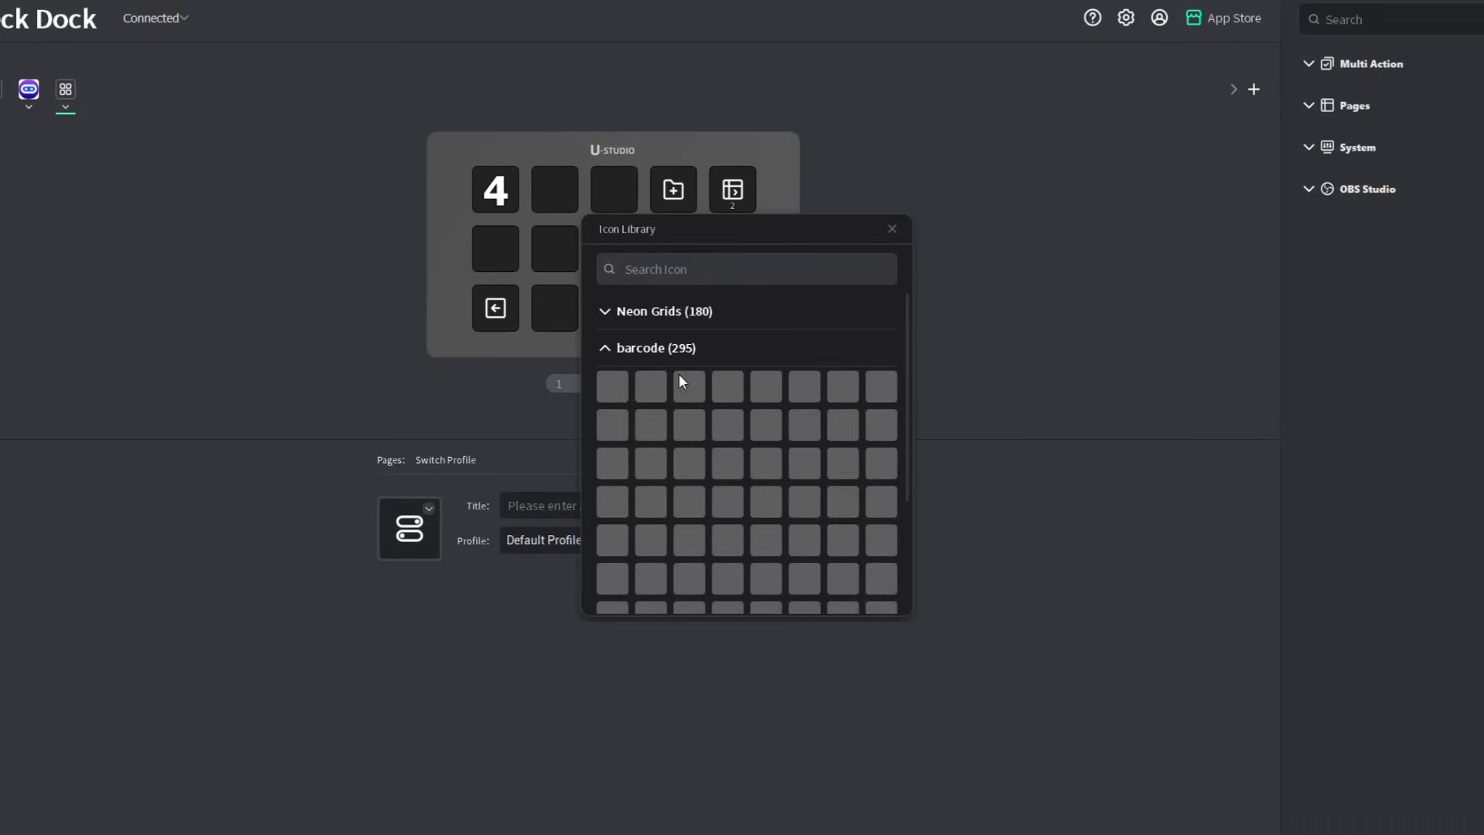
left_click(429, 508)
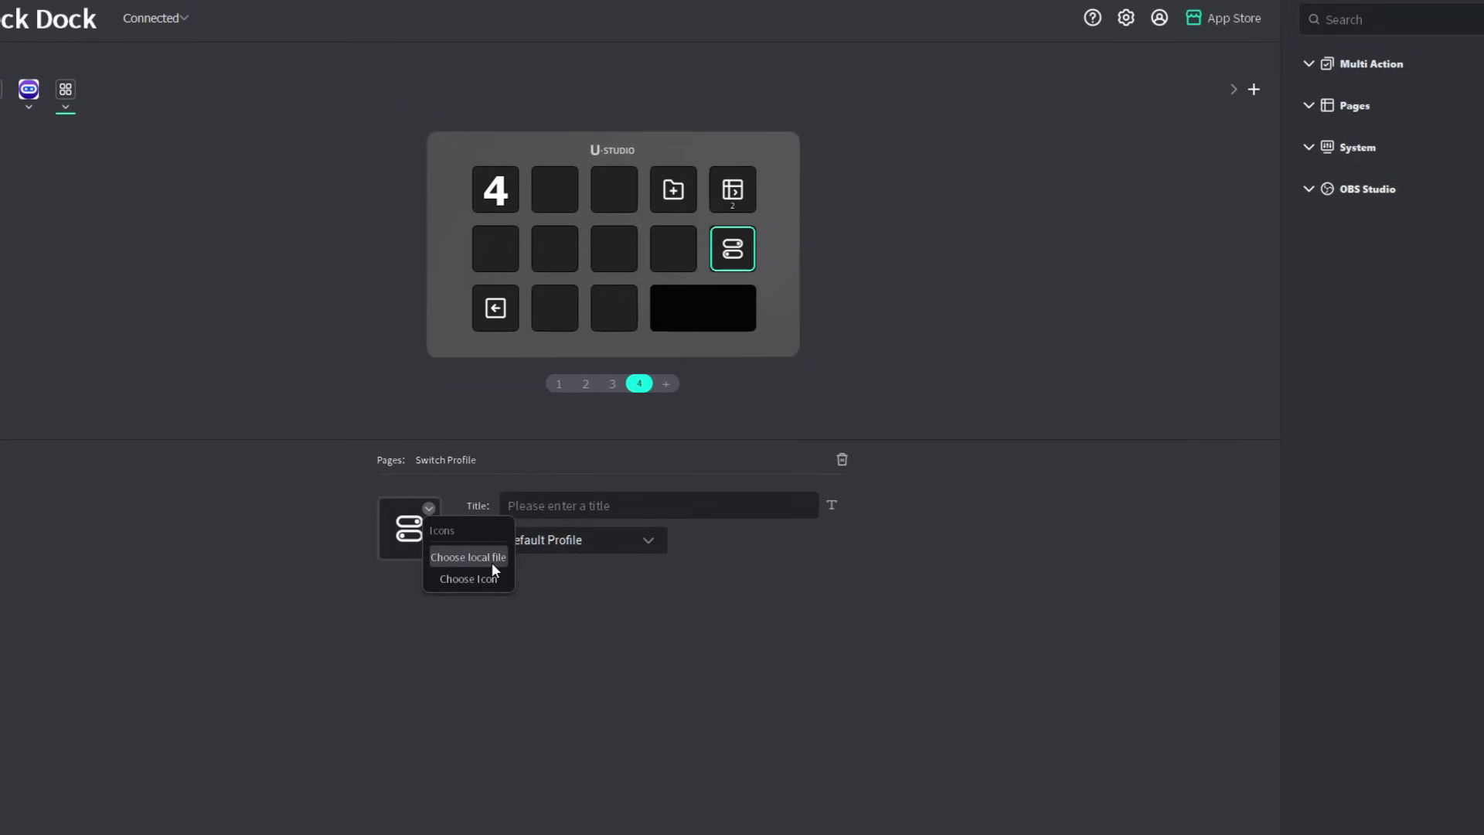
left_click(670, 702)
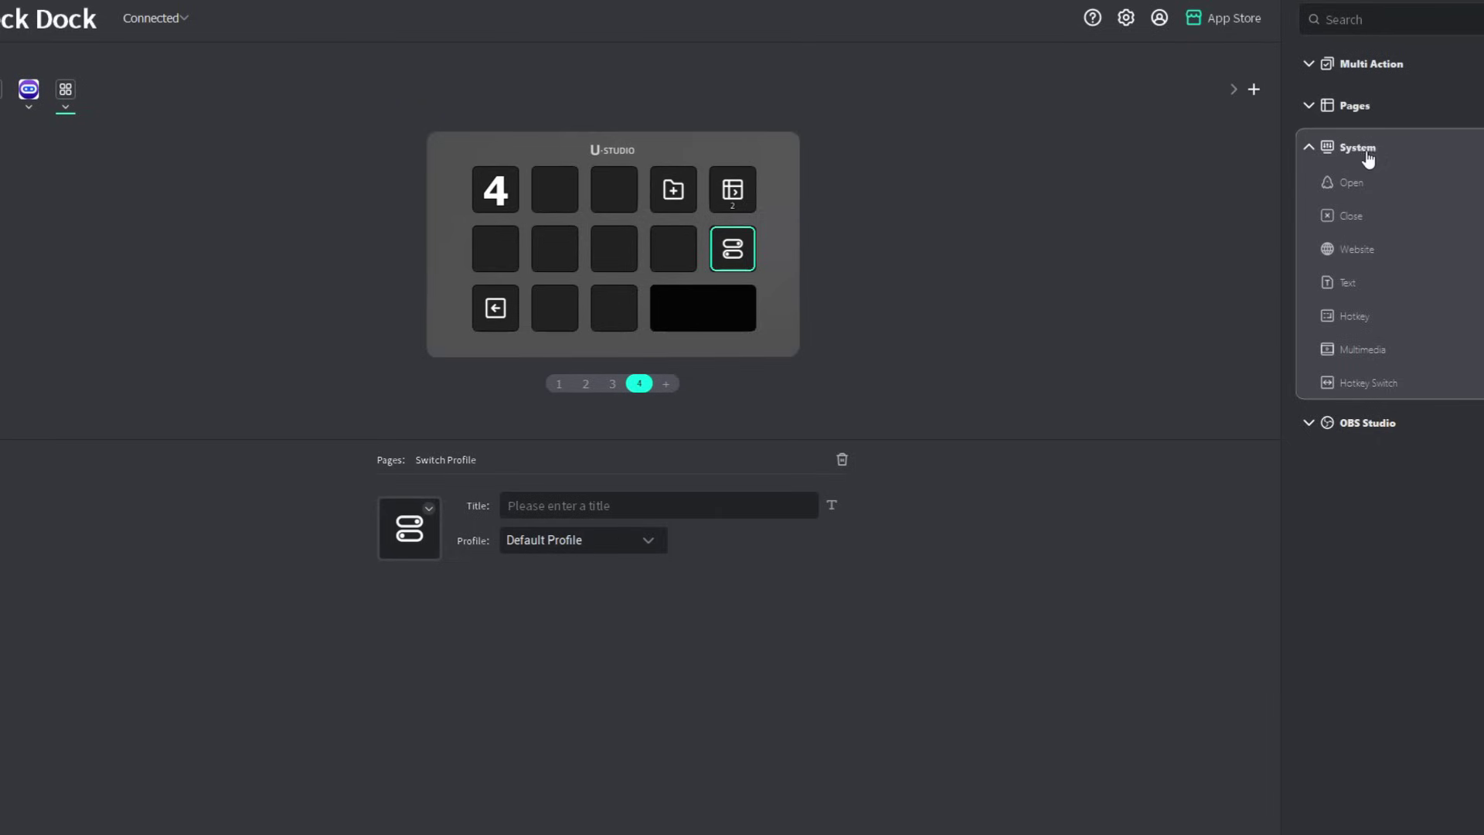
- Place System Open, Close and Website keys on page 4, leaving Website's browser unchanged
left_click(1351, 185)
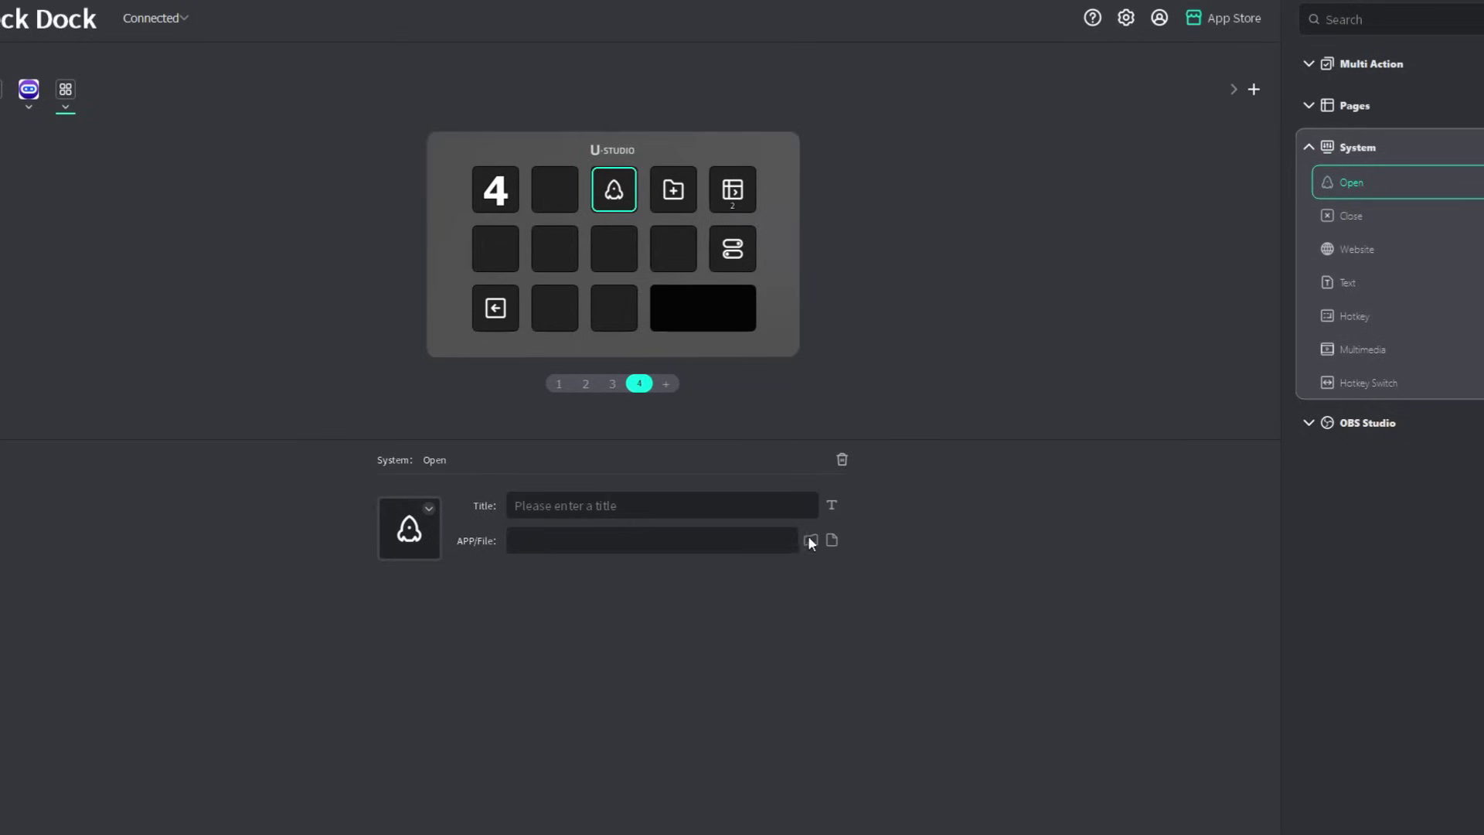
left_click_drag(1351, 216, 675, 249)
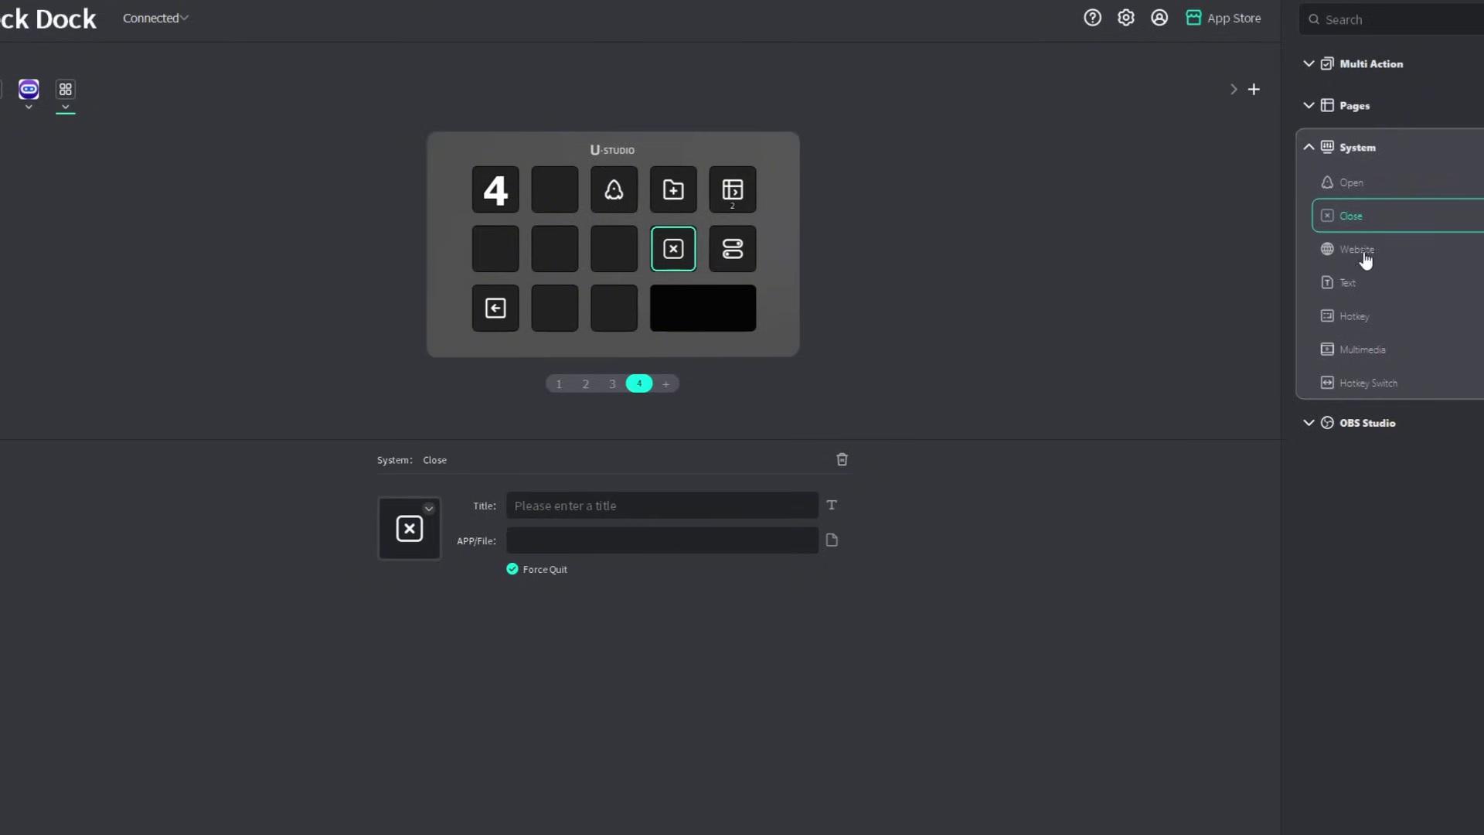
left_click_drag(1359, 255, 618, 251)
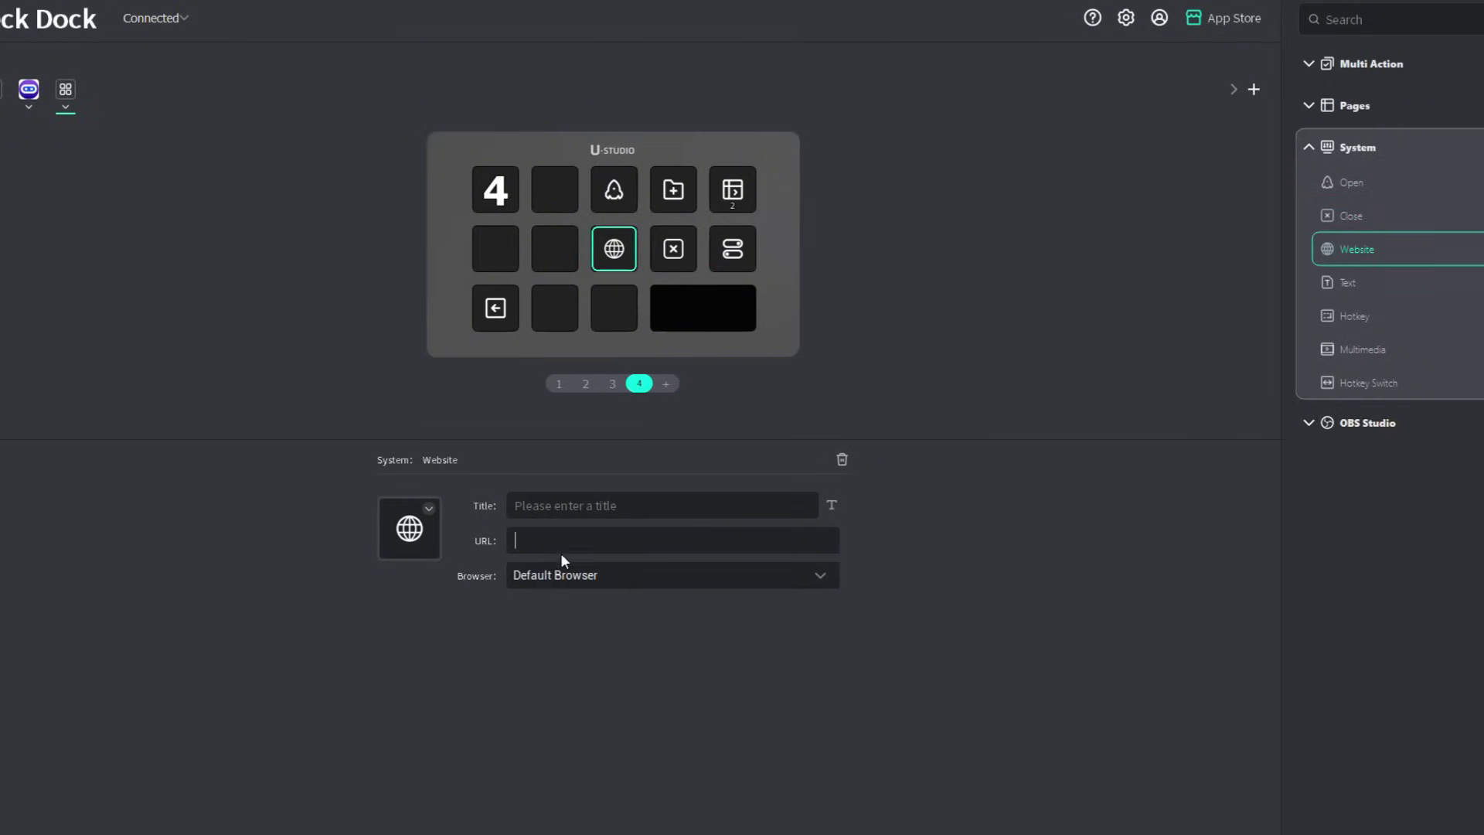
left_click(821, 584)
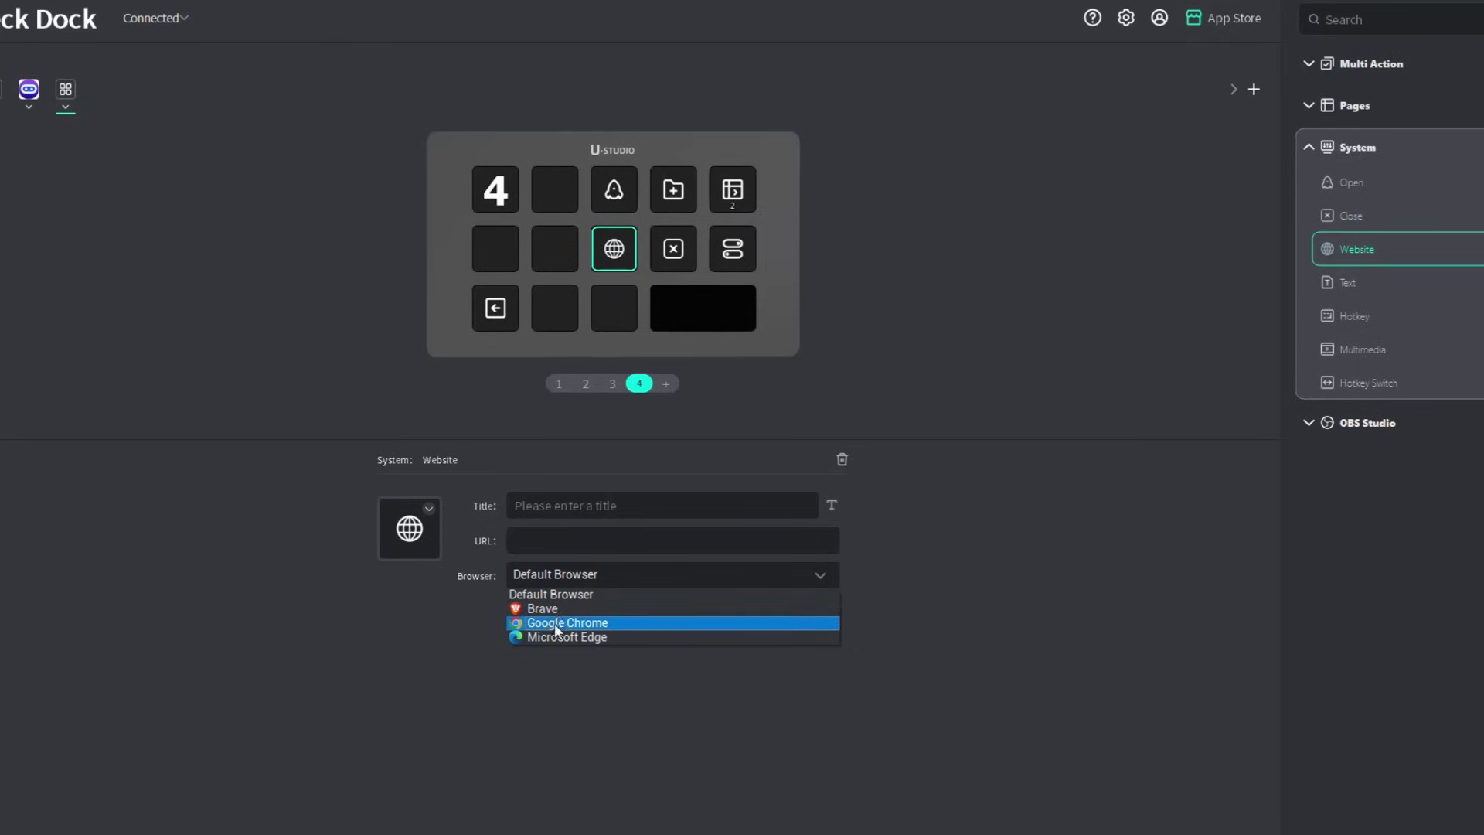
left_click(997, 508)
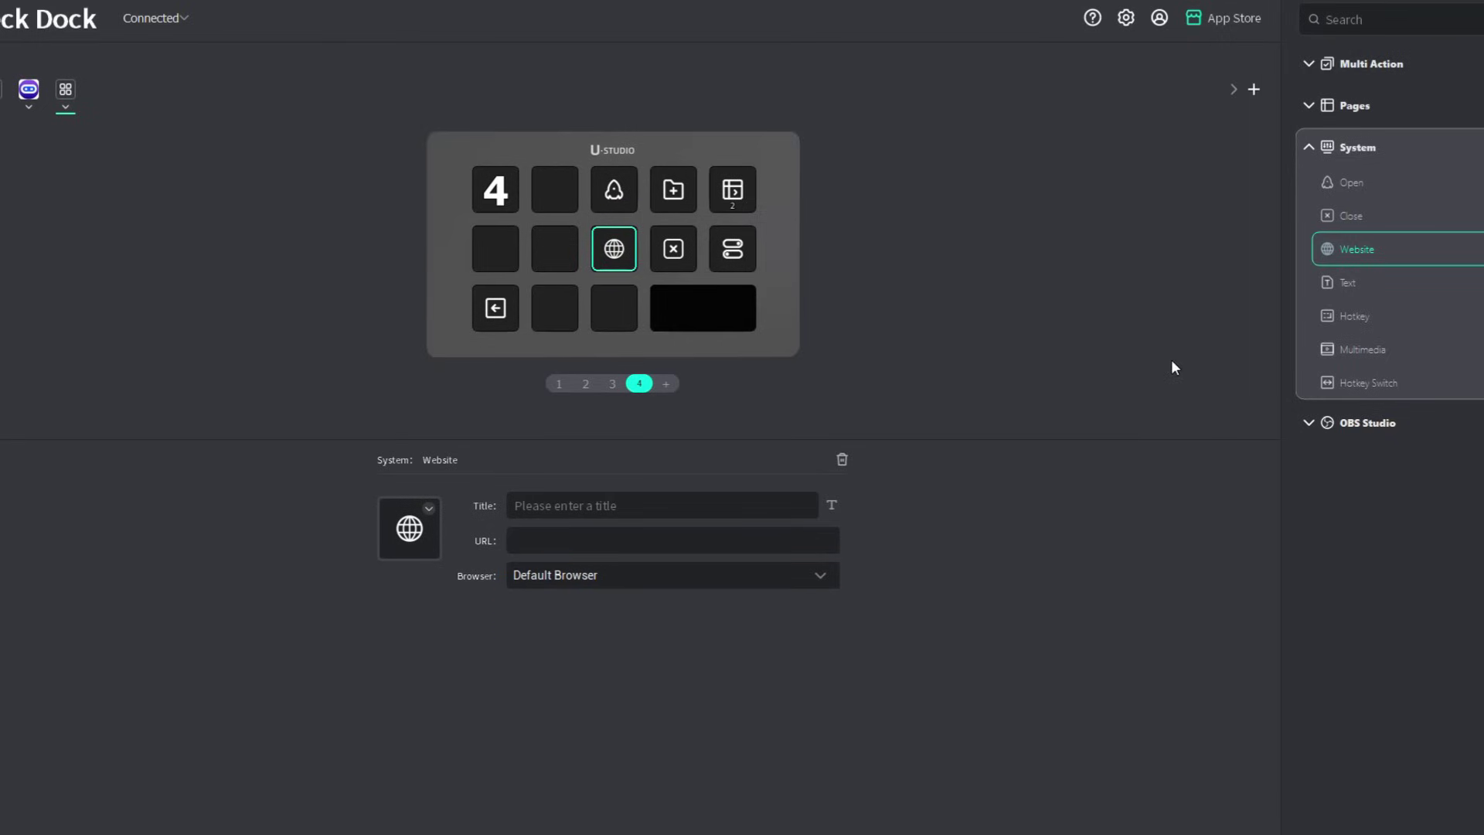
- Add a Text key at row 1 column 2 and a Hotkey key at row 2 column 2
left_click_drag(1348, 285, 555, 193)
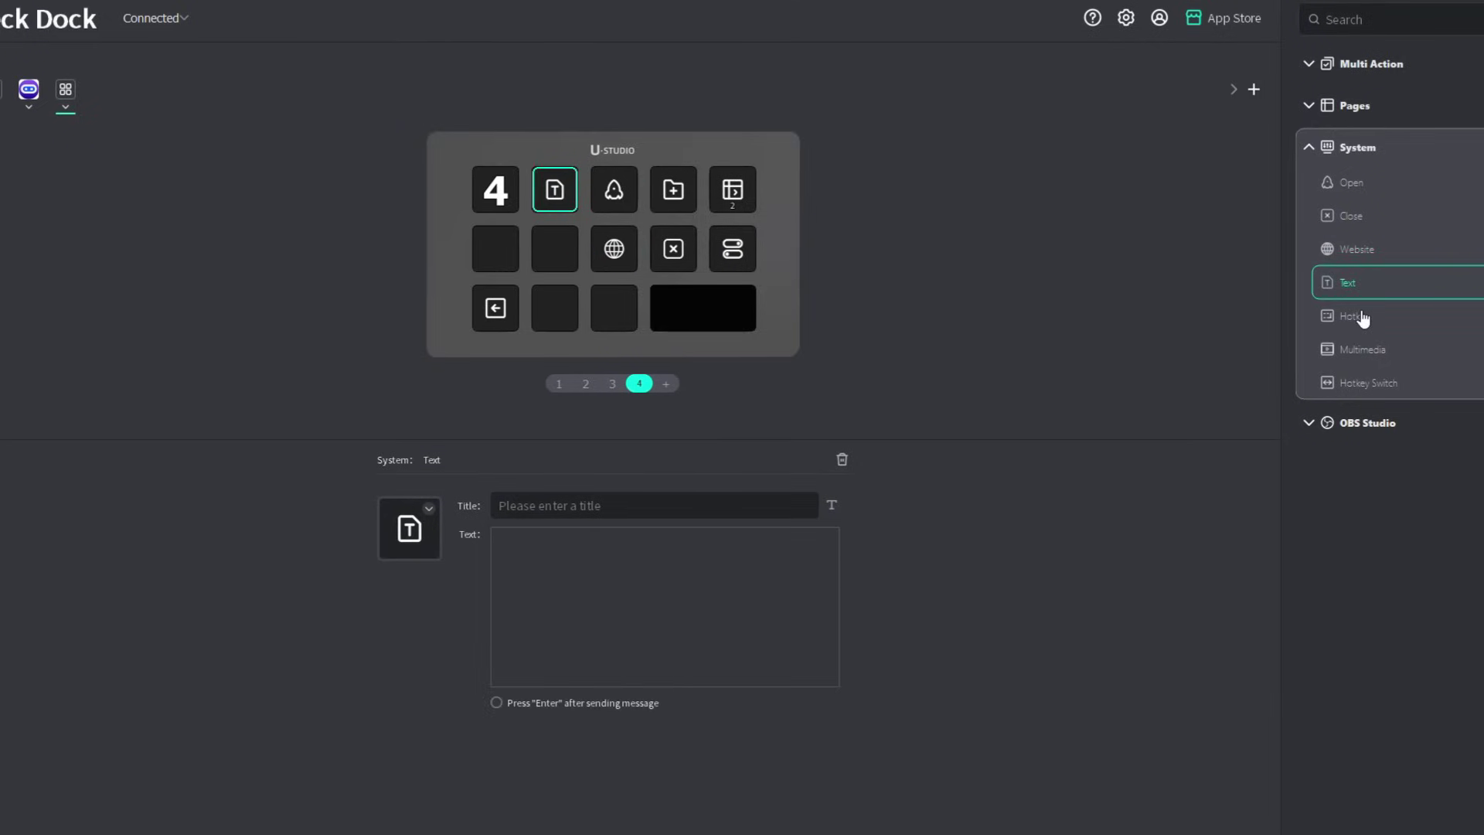
left_click_drag(1362, 317, 555, 252)
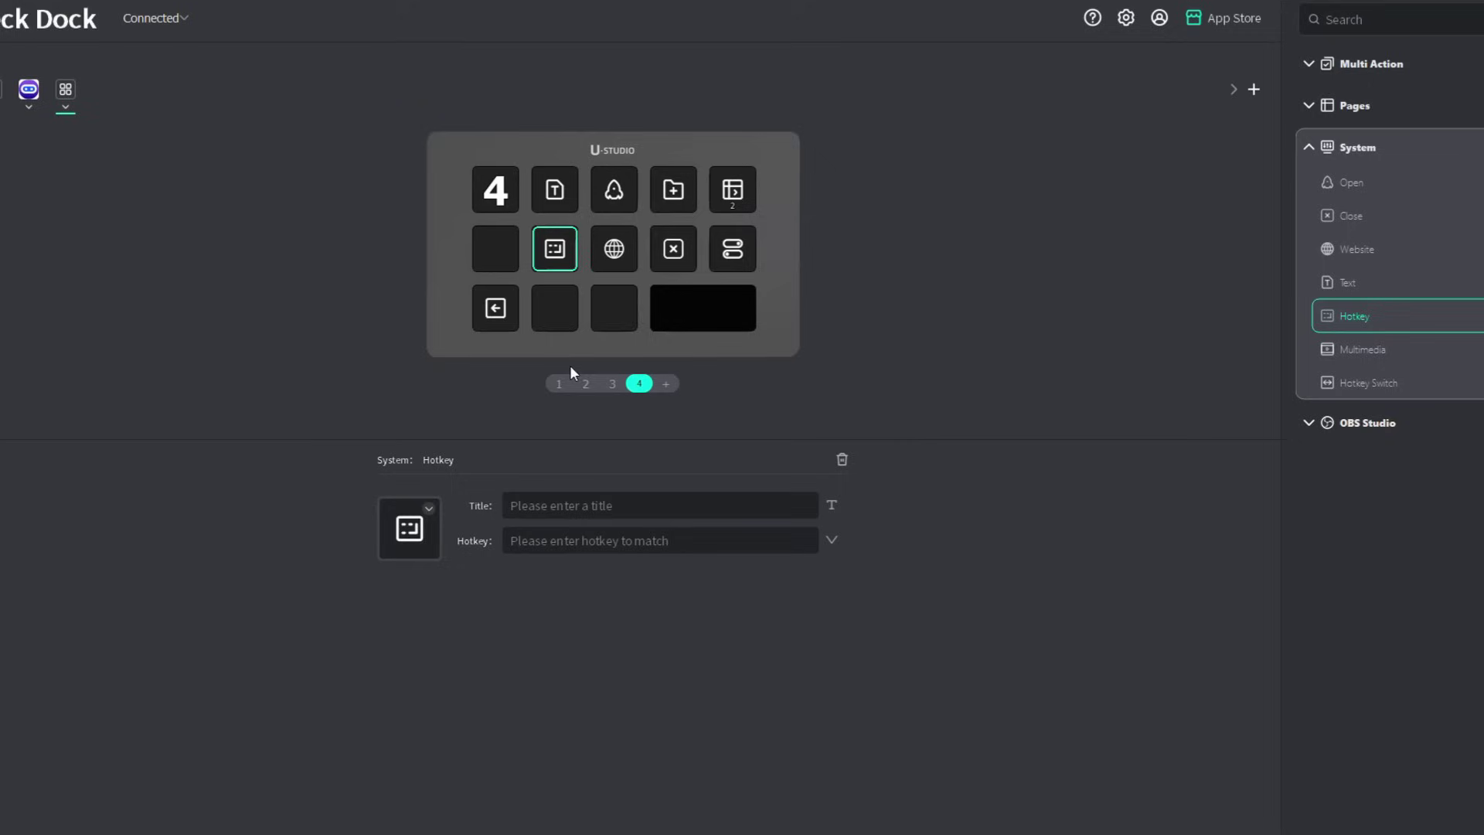
left_click(831, 540)
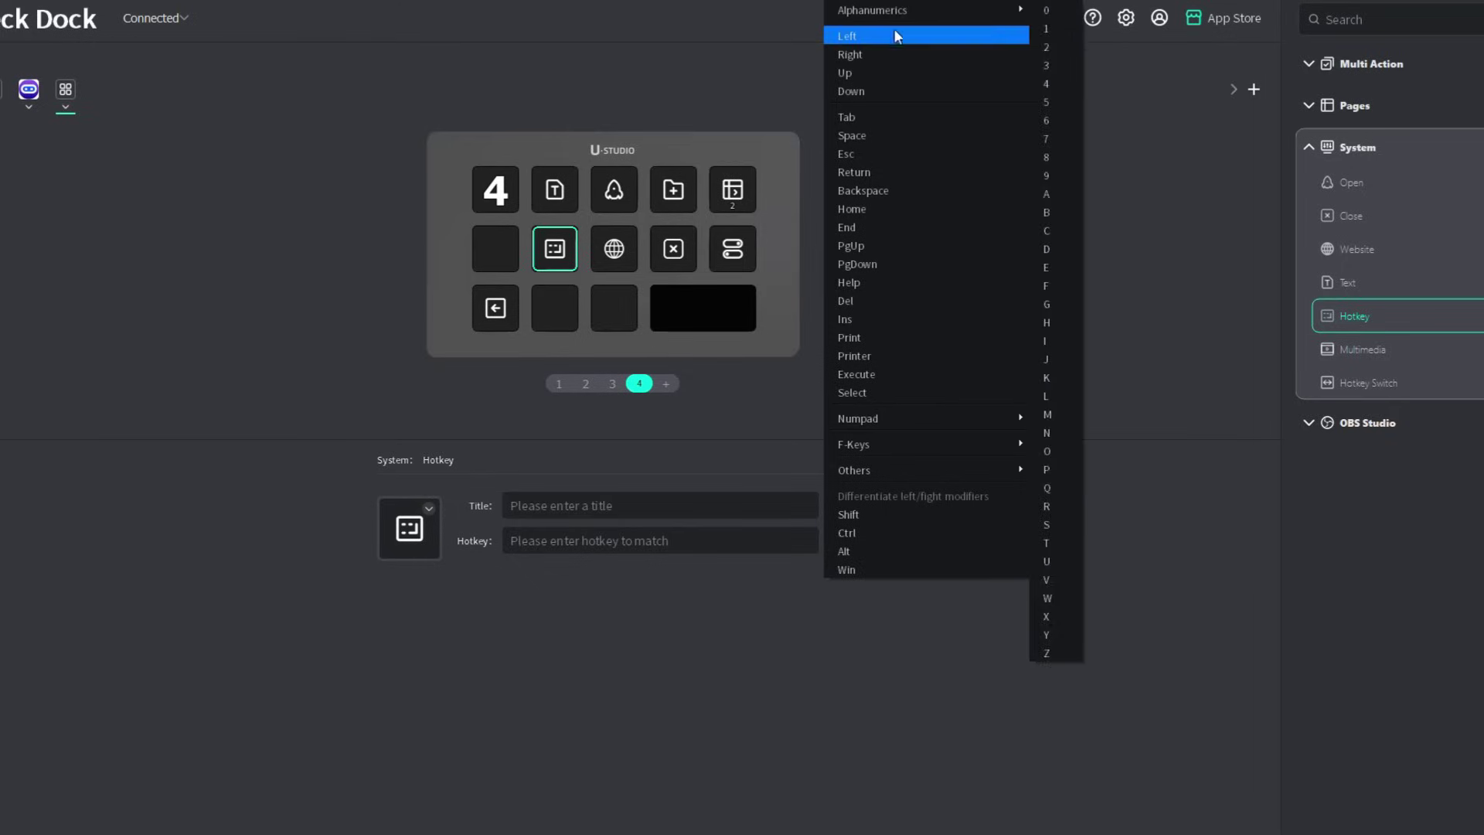
left_click(879, 587)
- Add a Multimedia key at row 3 column 3 and a Hotkey Switch titled 'dadadadadadada' beside it
left_click_drag(1421, 350, 609, 320)
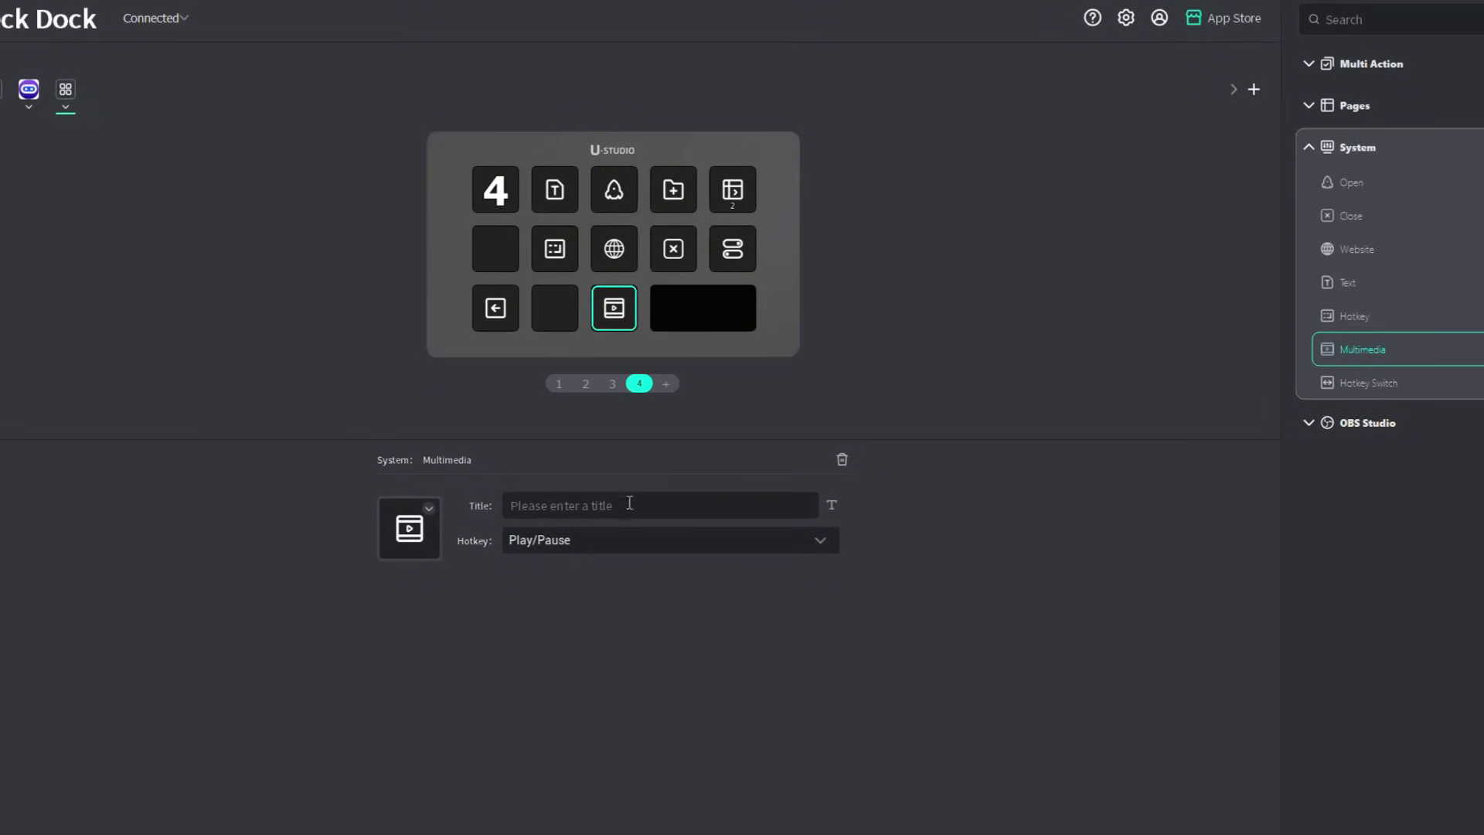
left_click(819, 547)
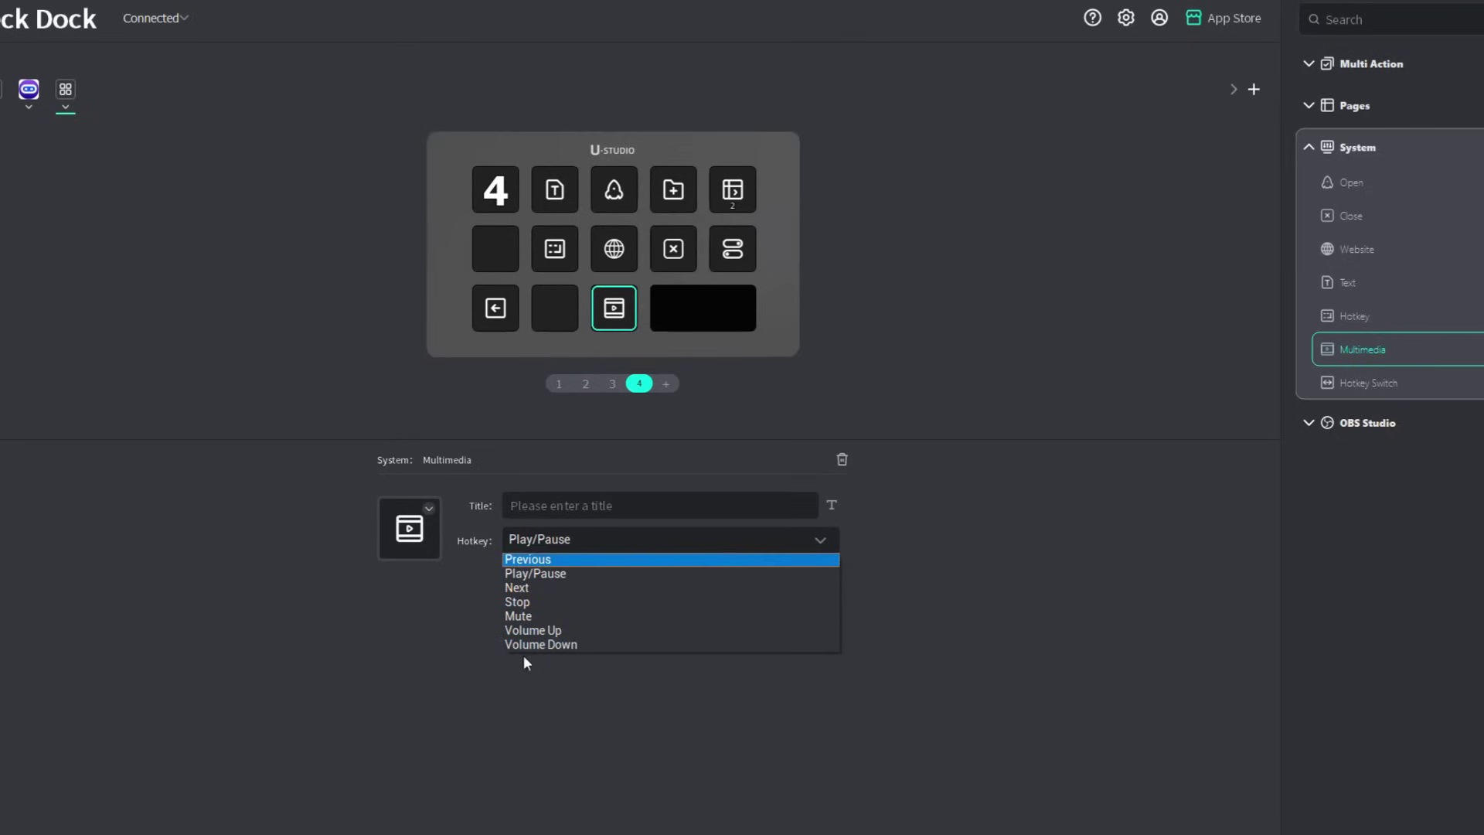
left_click_drag(1368, 382, 546, 301)
left_click(551, 509)
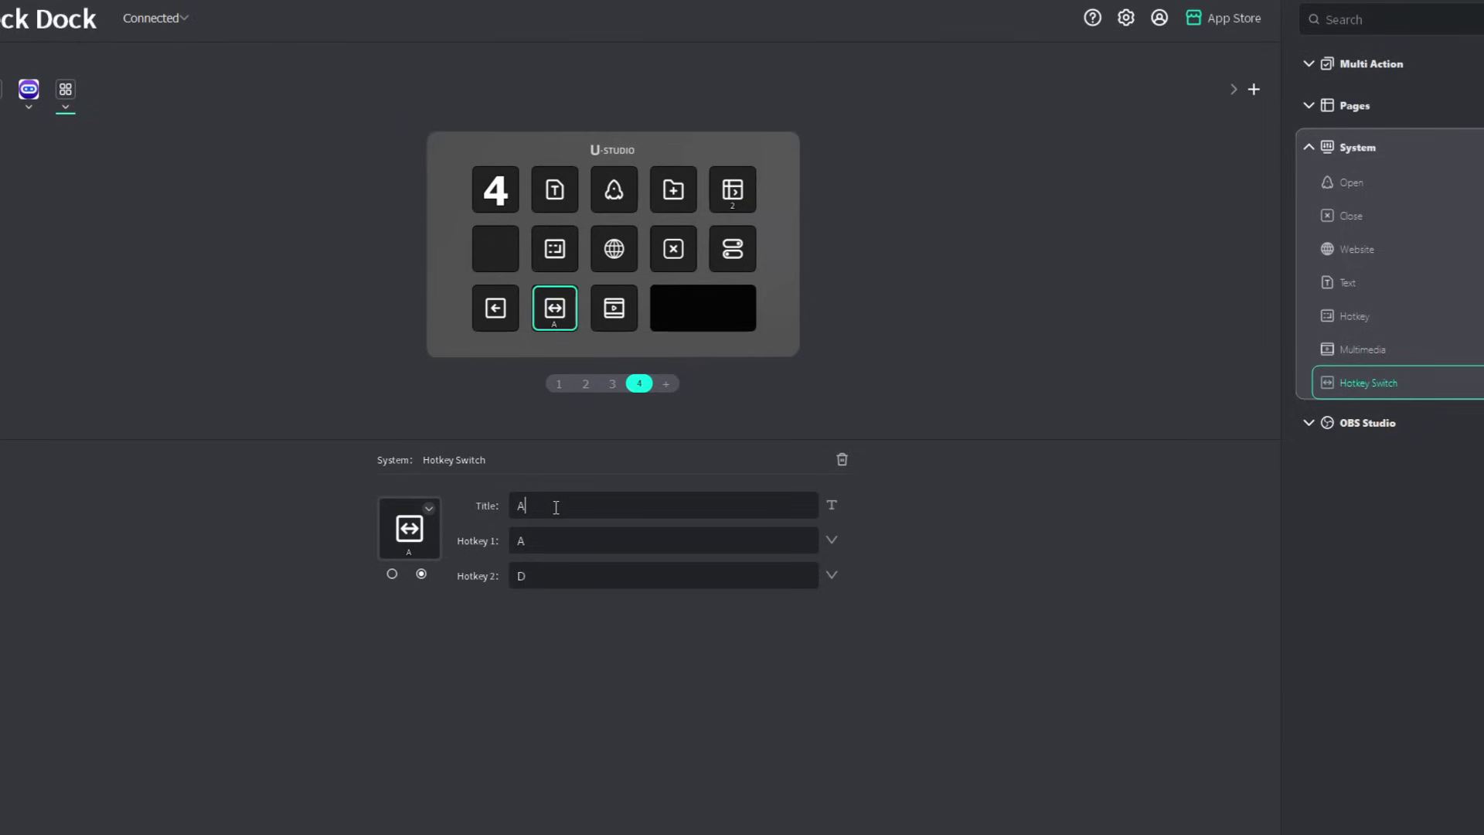
type("dadadadadadada")
left_click(1328, 419)
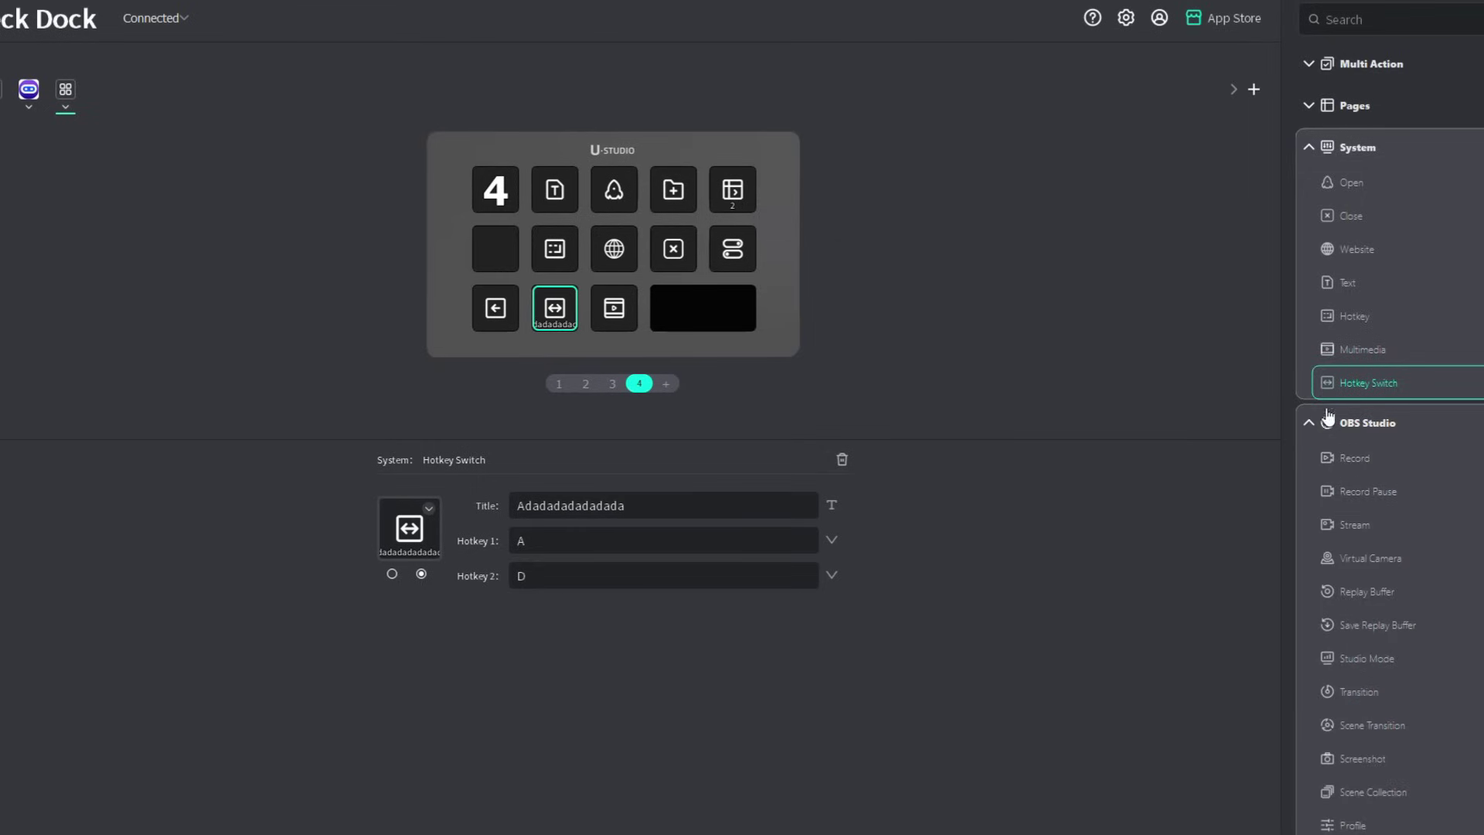
scroll(1330, 422, "down", 1)
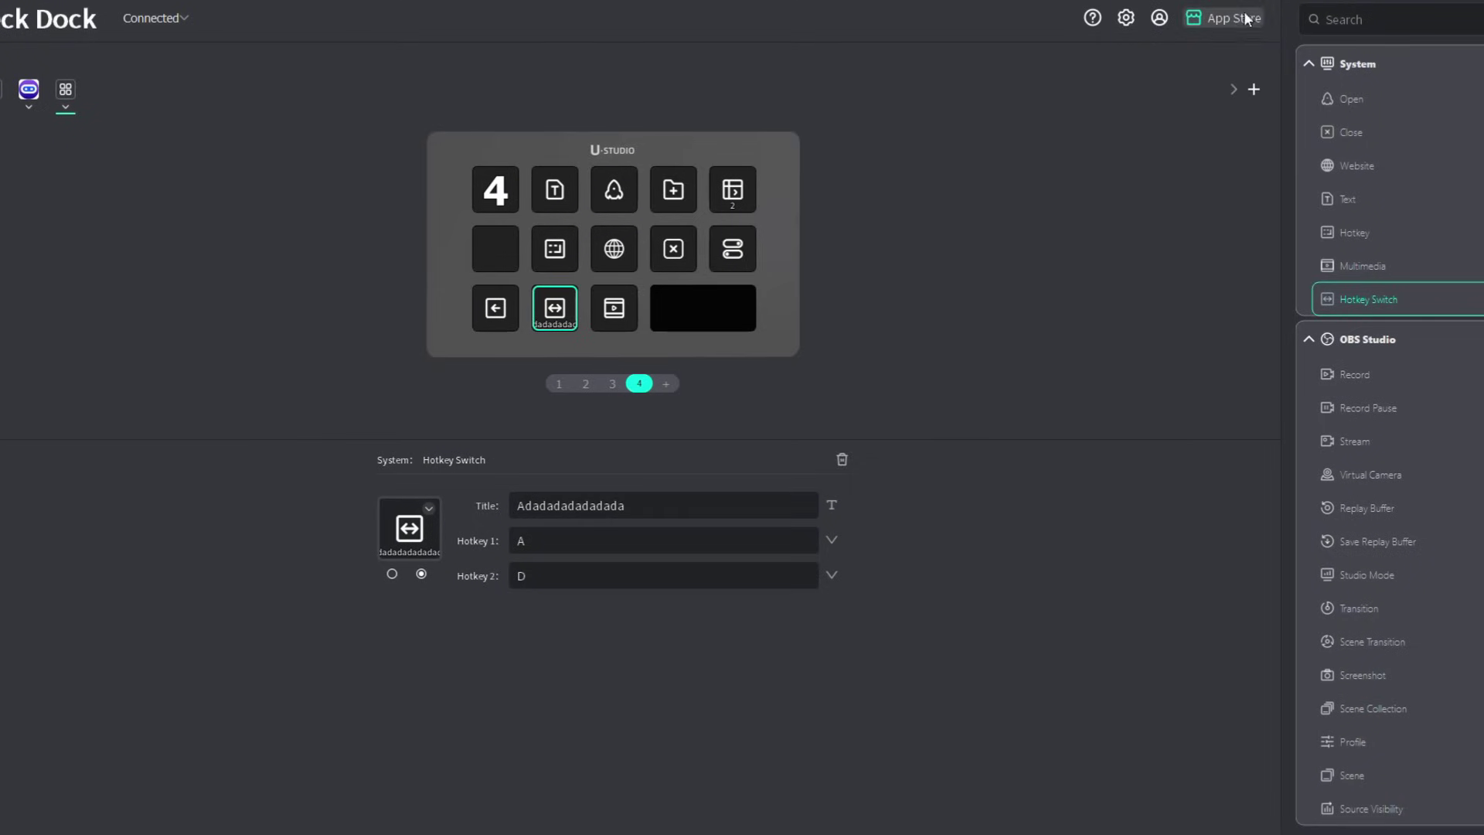
- Reopen the Marketplace and scroll the Plugins list down to VTube Studio, Wallpaper and Websocket
left_click(1195, 20)
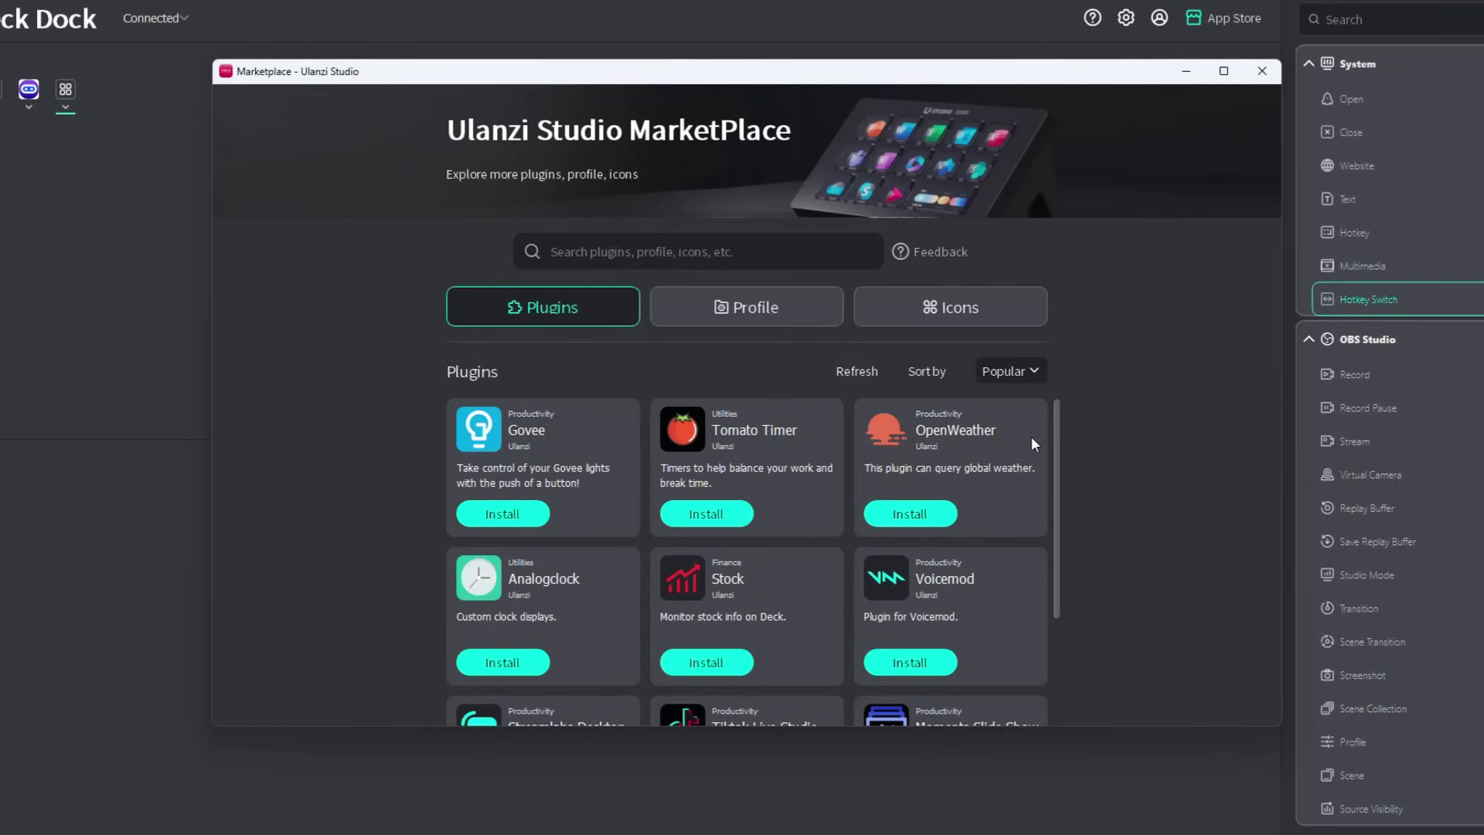
scroll(798, 546, "down", 1)
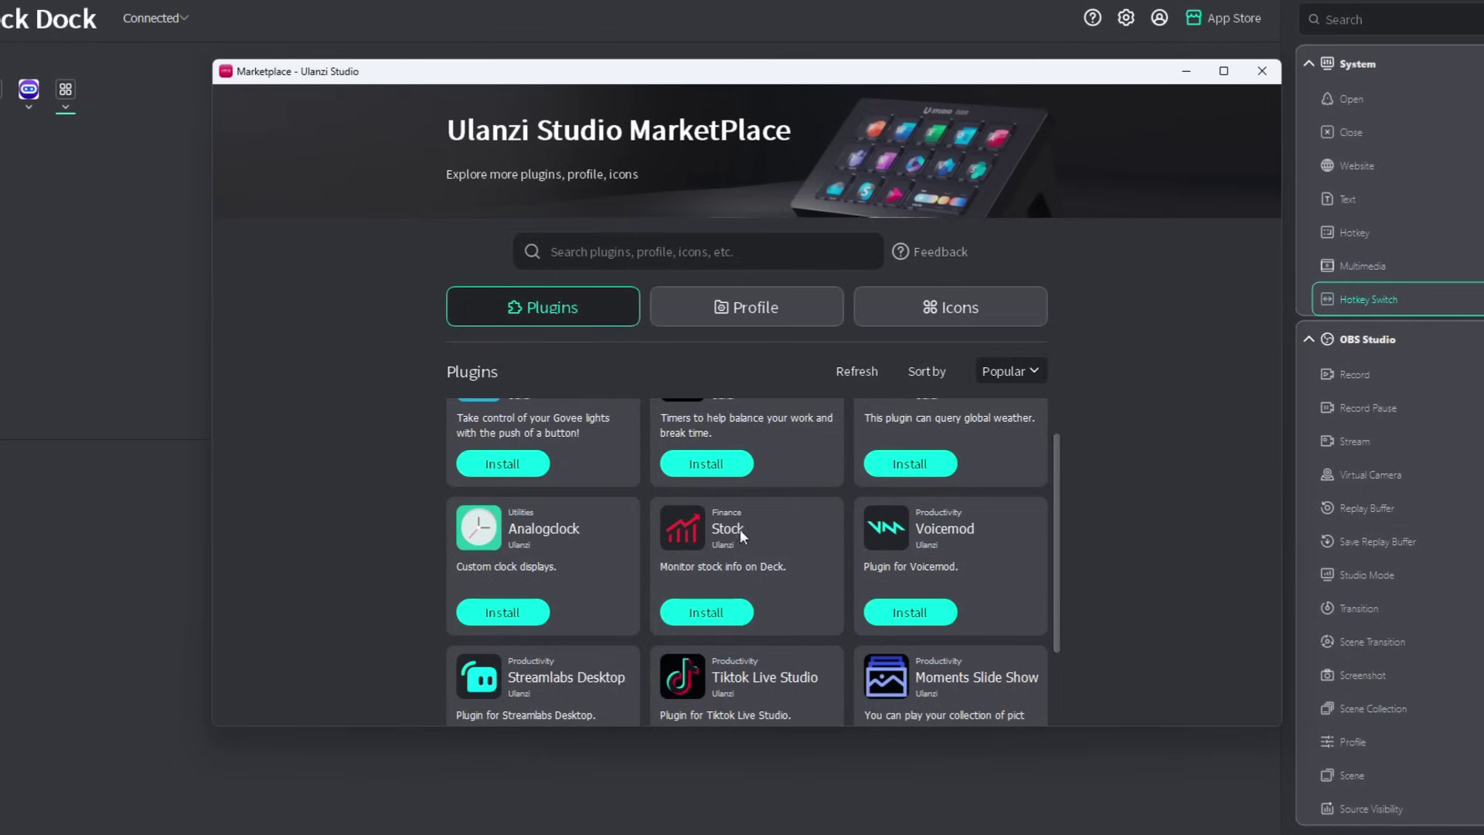
scroll(745, 526, "down", 5)
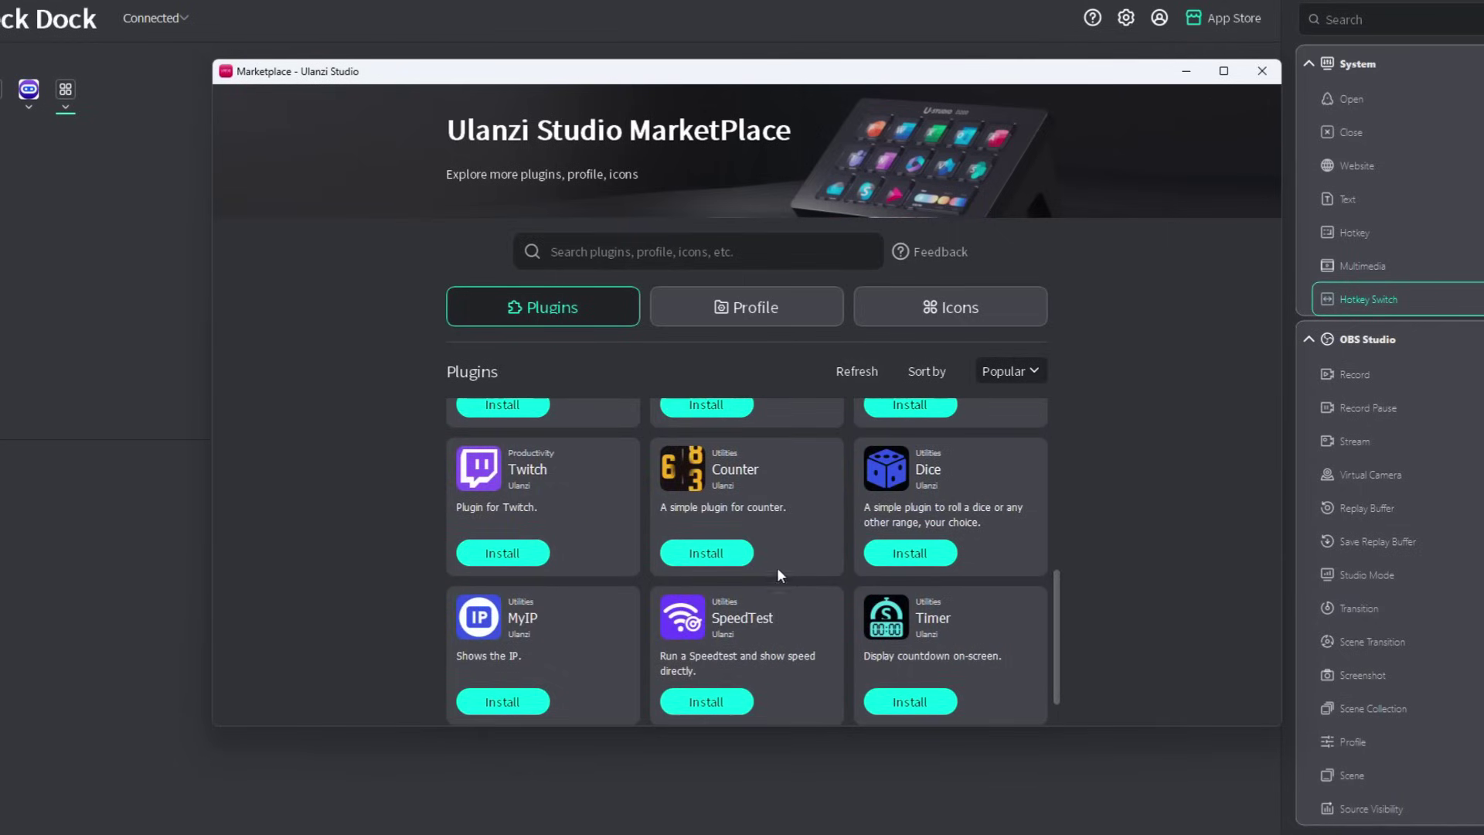
scroll(759, 530, "down", 4)
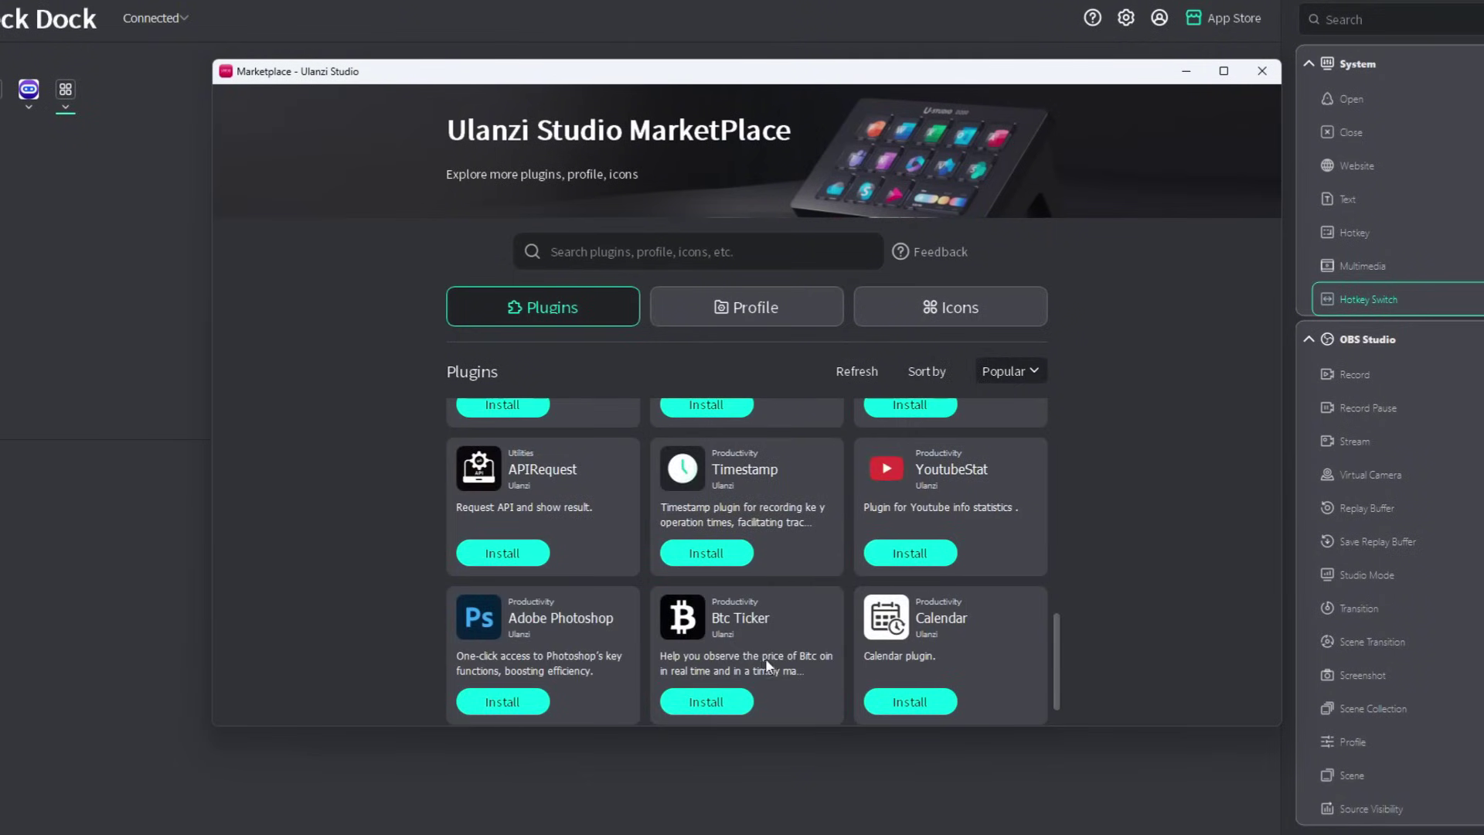
scroll(781, 650, "down", 3)
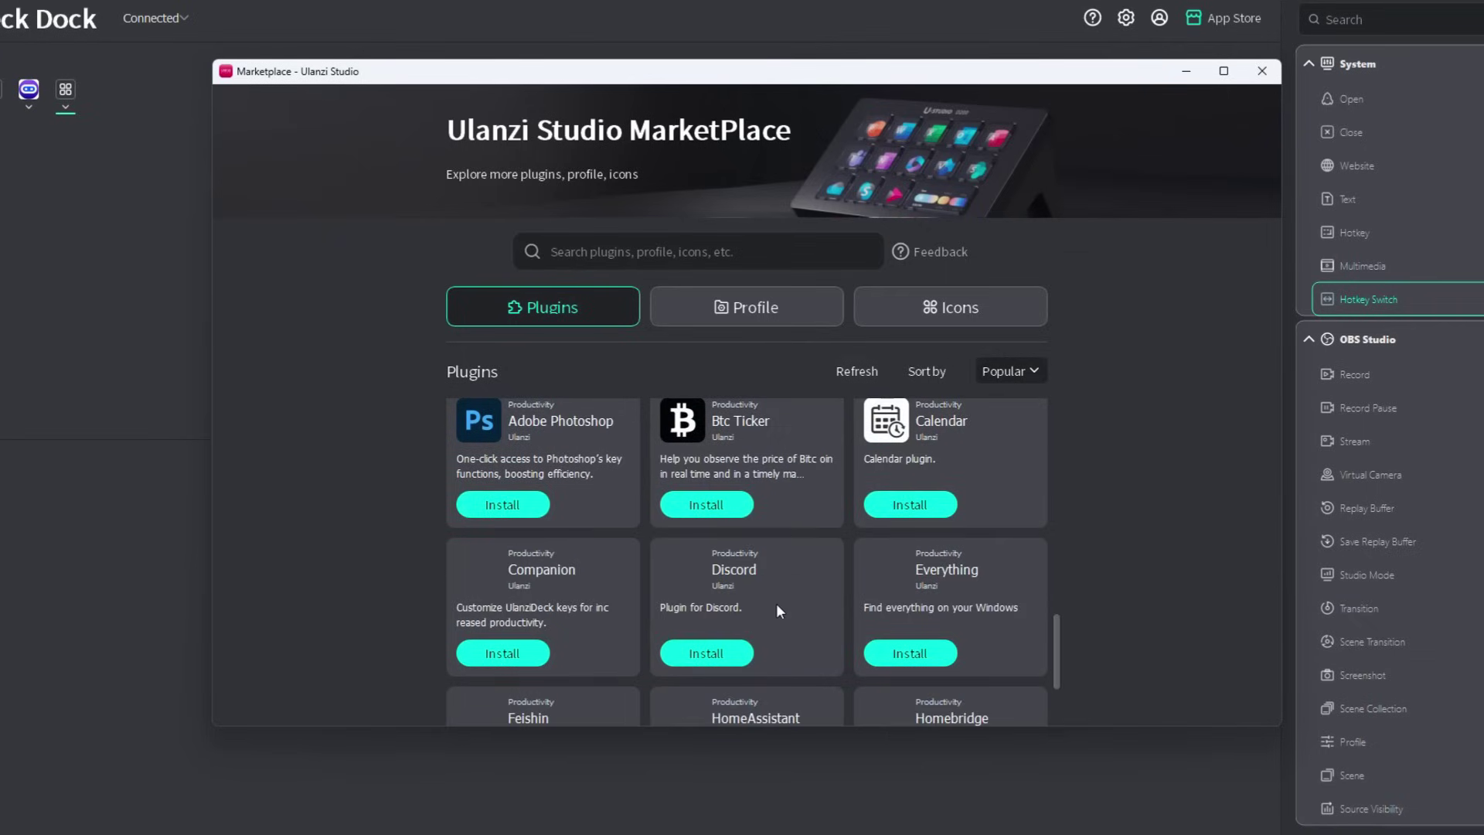
scroll(750, 437, "down", 3)
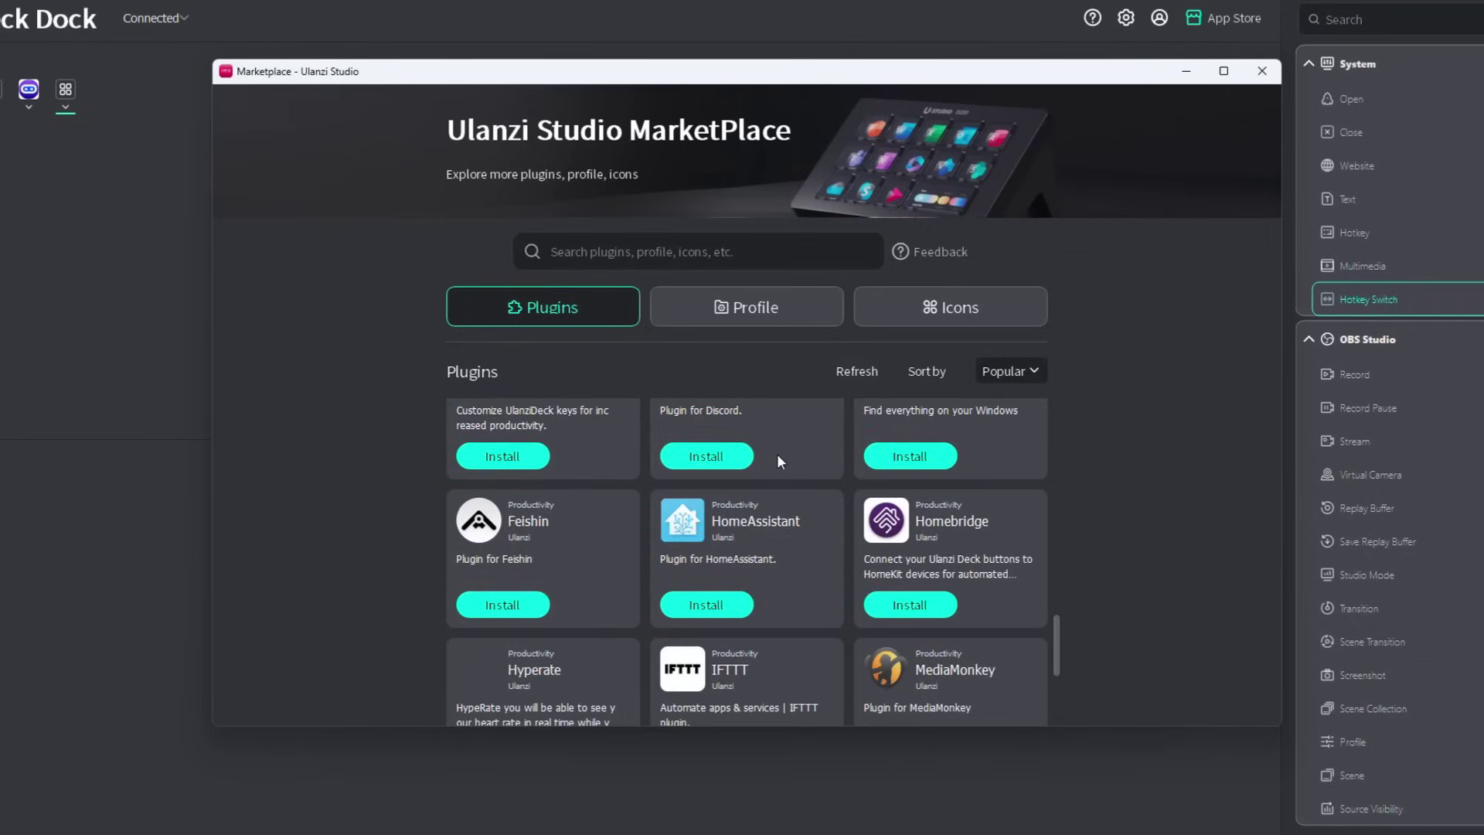
scroll(769, 464, "down", 4)
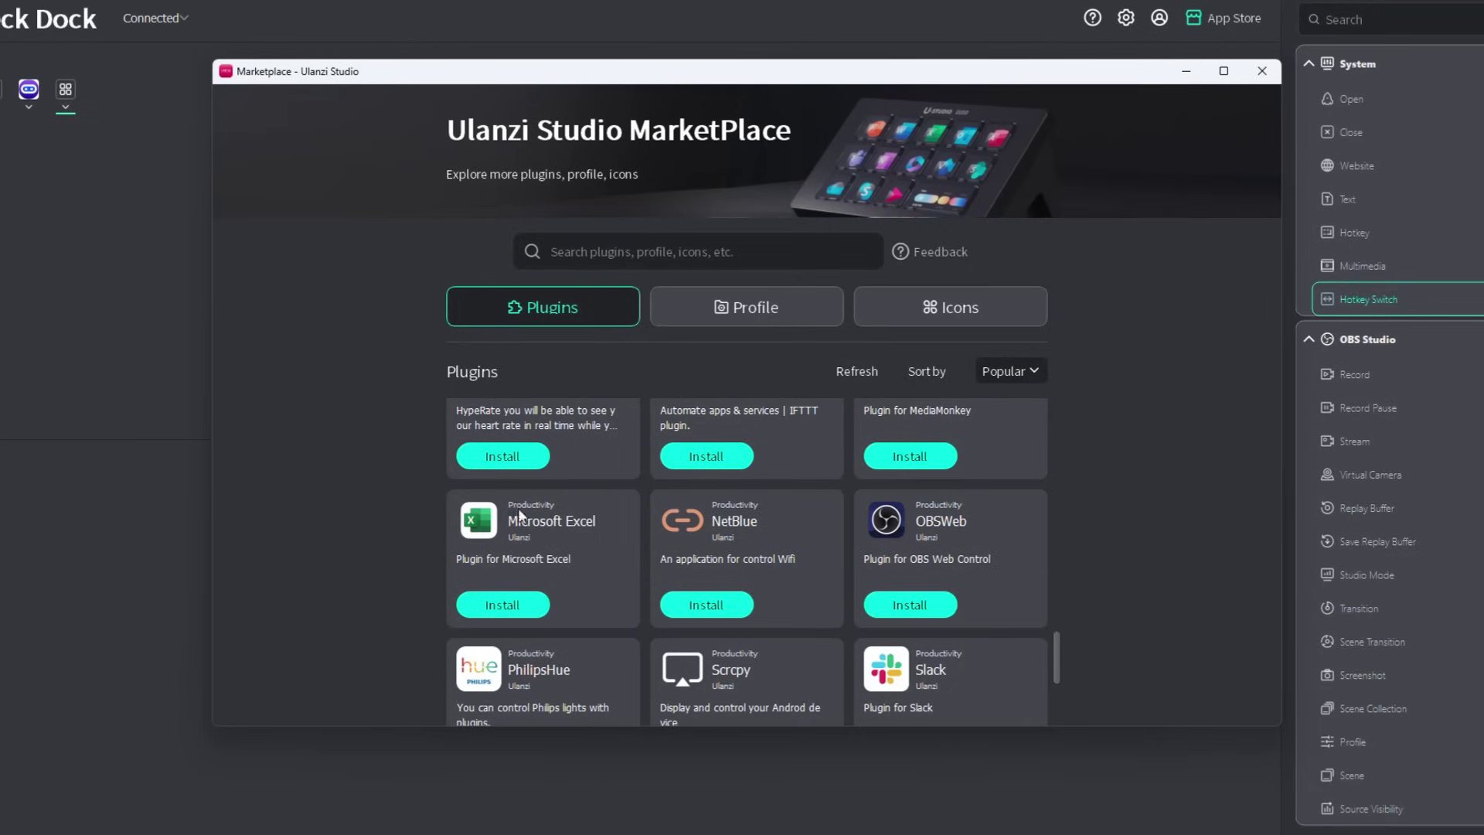
scroll(522, 584, "down", 10)
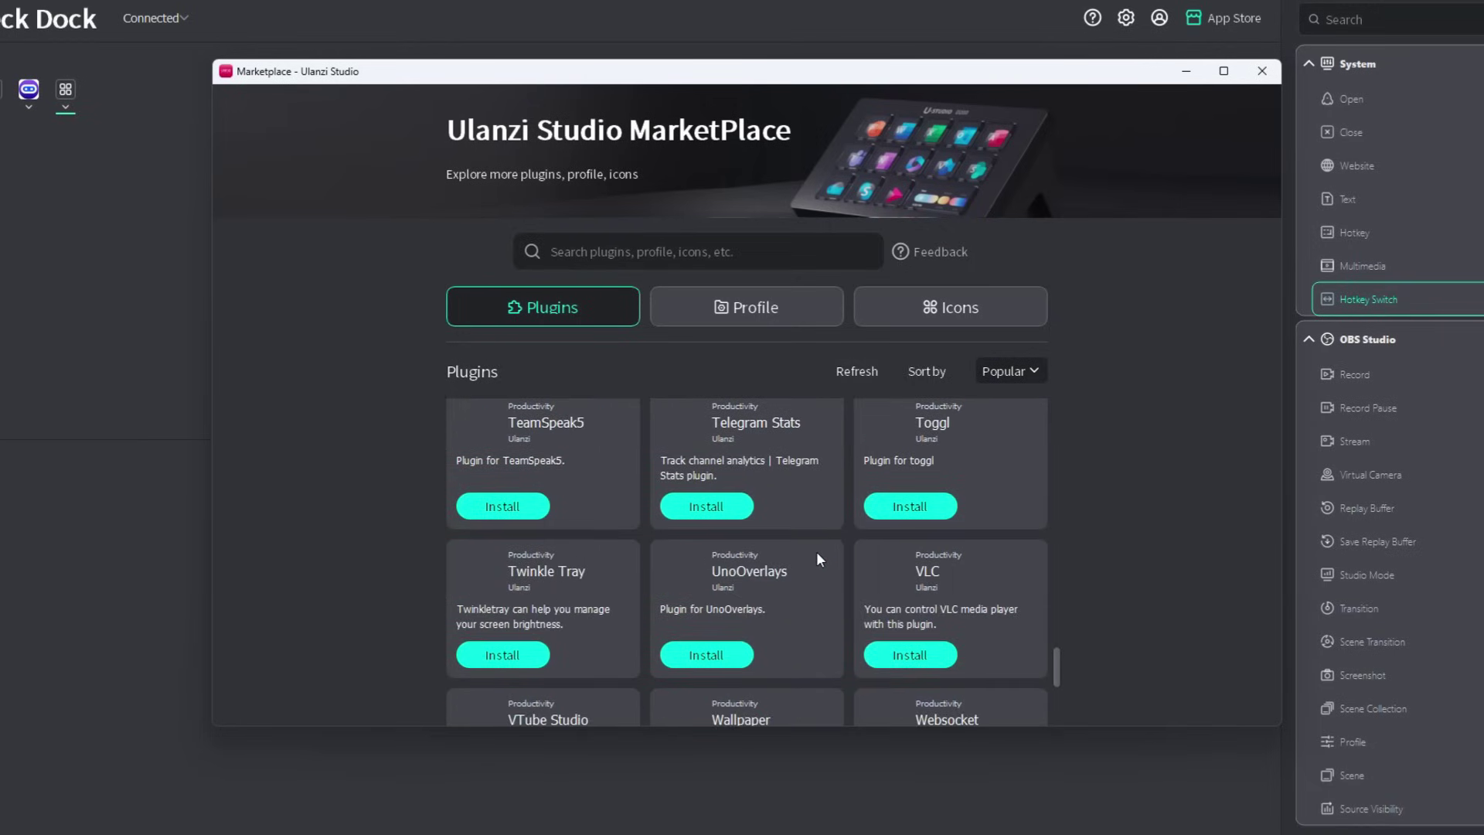
- Scroll the Marketplace profiles down to WuKong and Helldivers 2 Stratagems, then back up
left_click(765, 309)
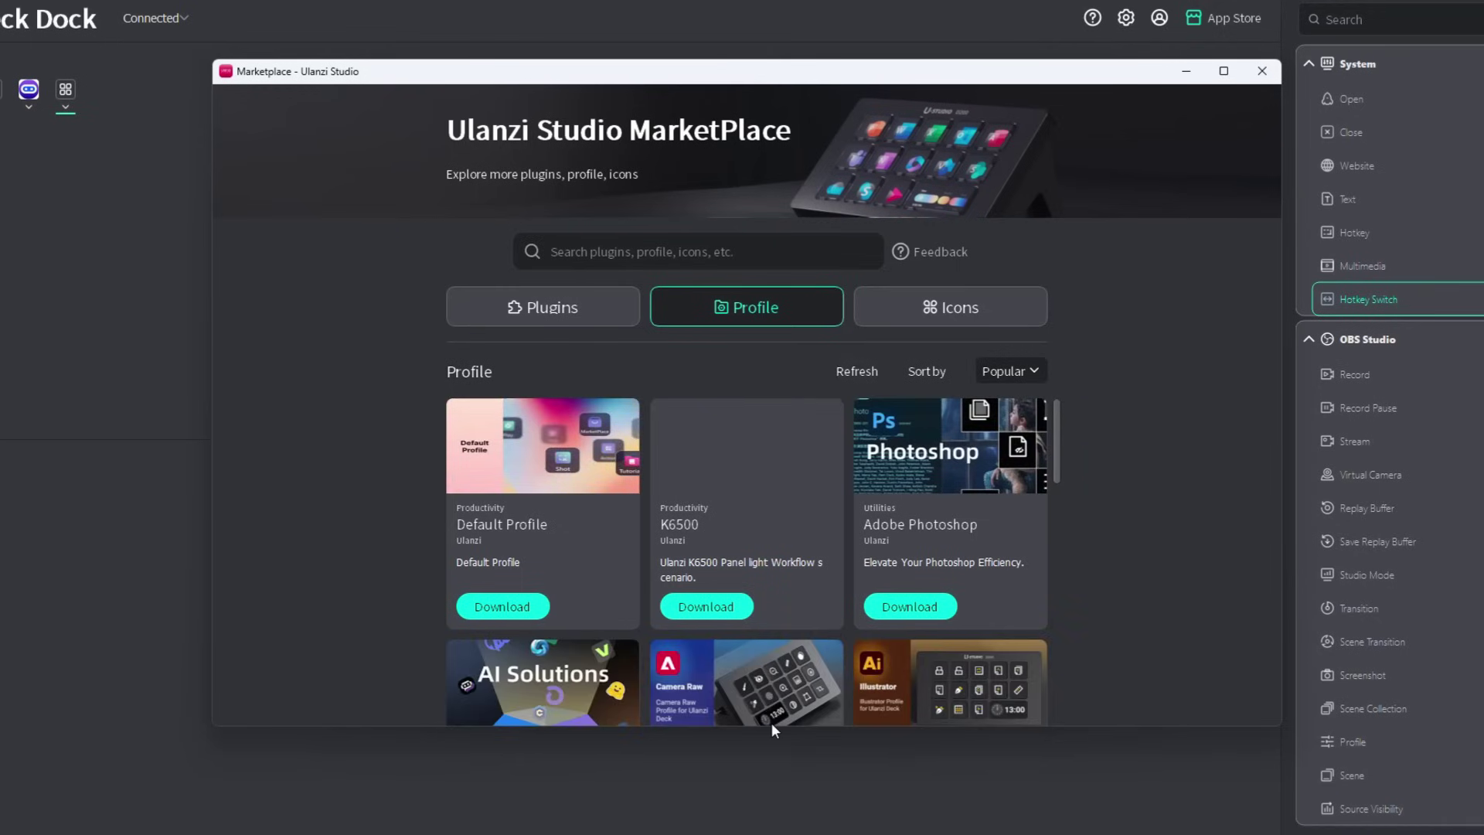
scroll(971, 518, "down", 3)
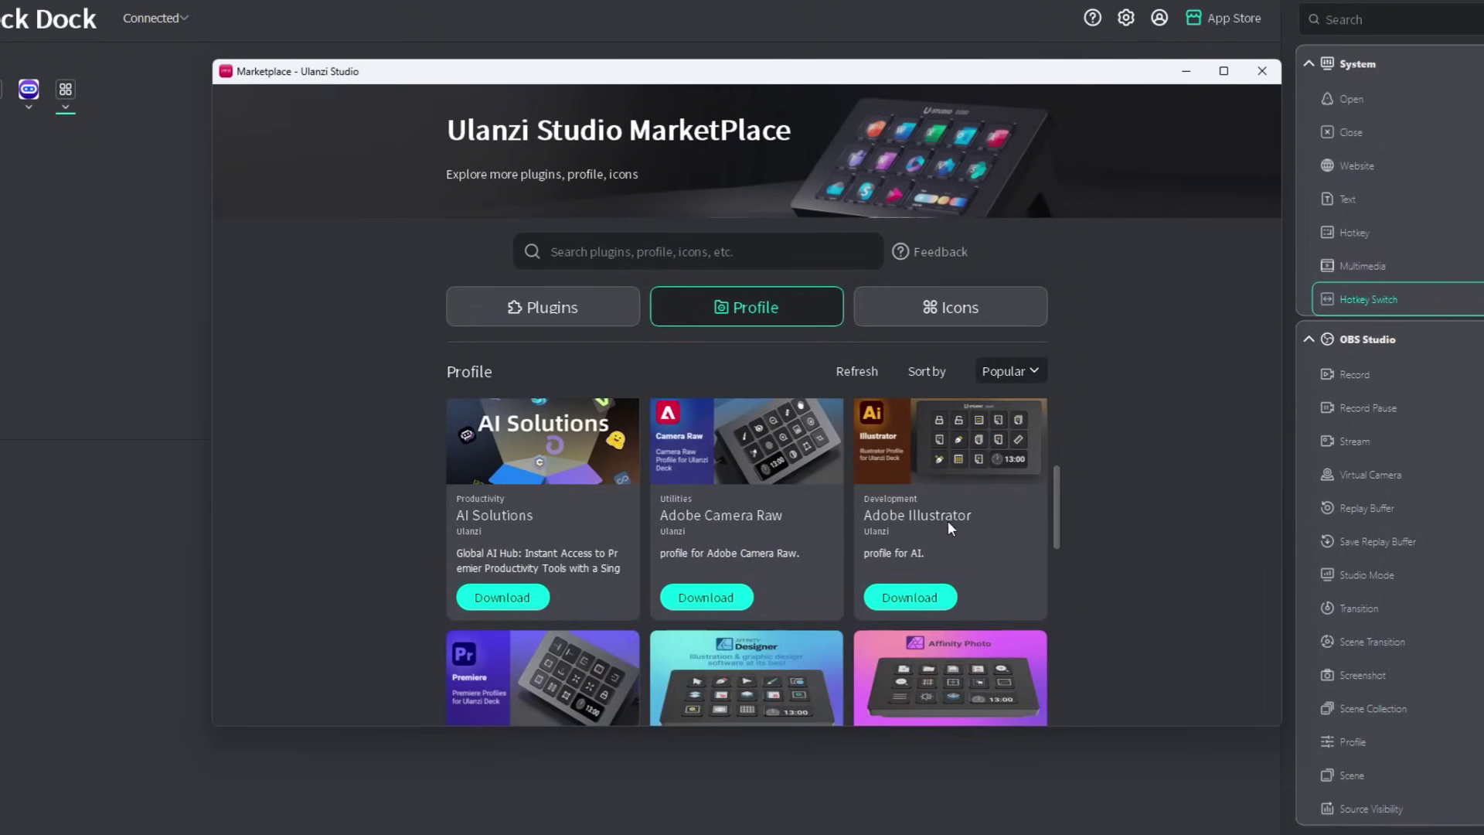
scroll(948, 521, "down", 5)
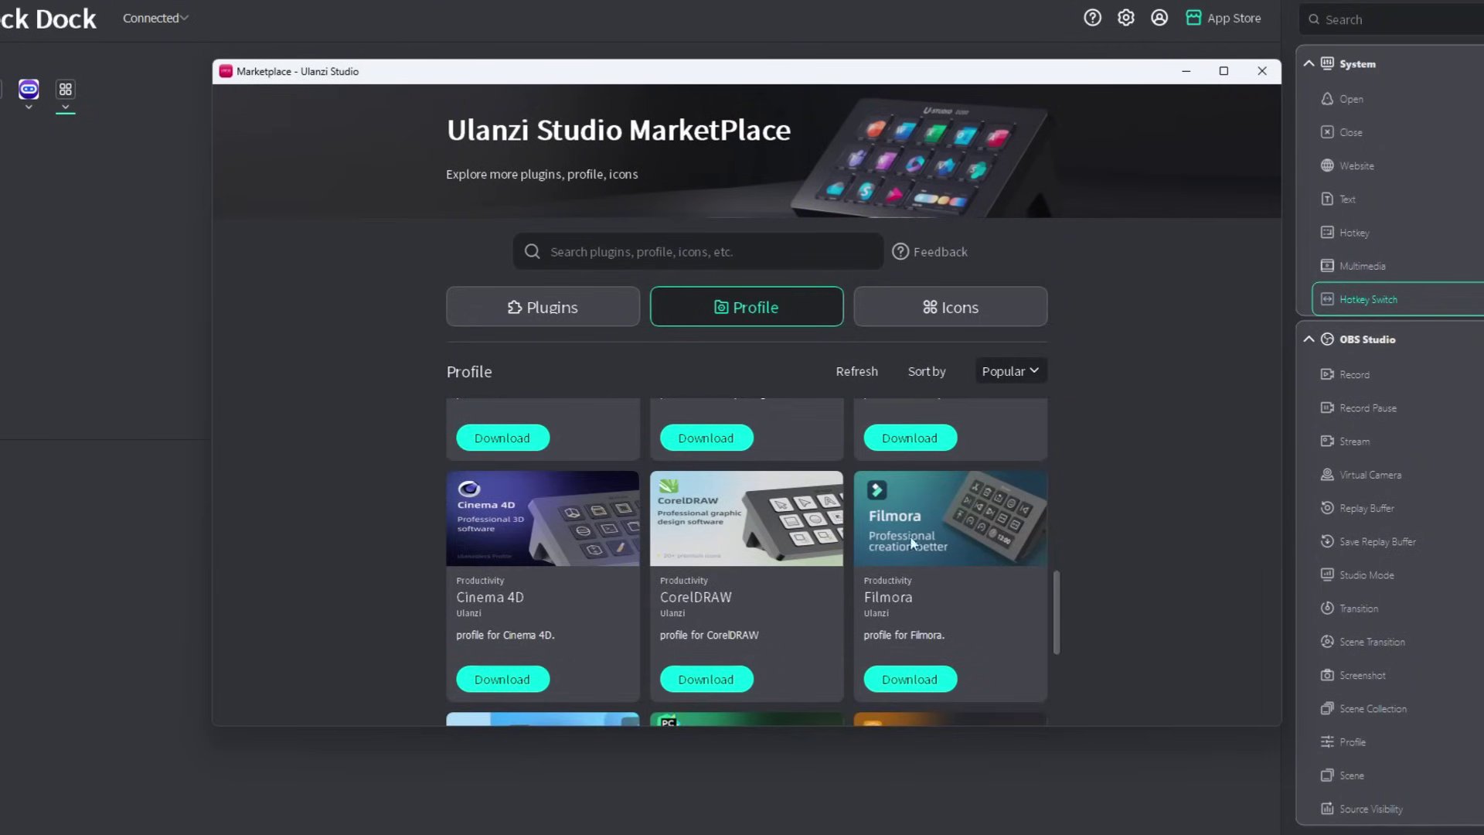
scroll(913, 541, "down", 5)
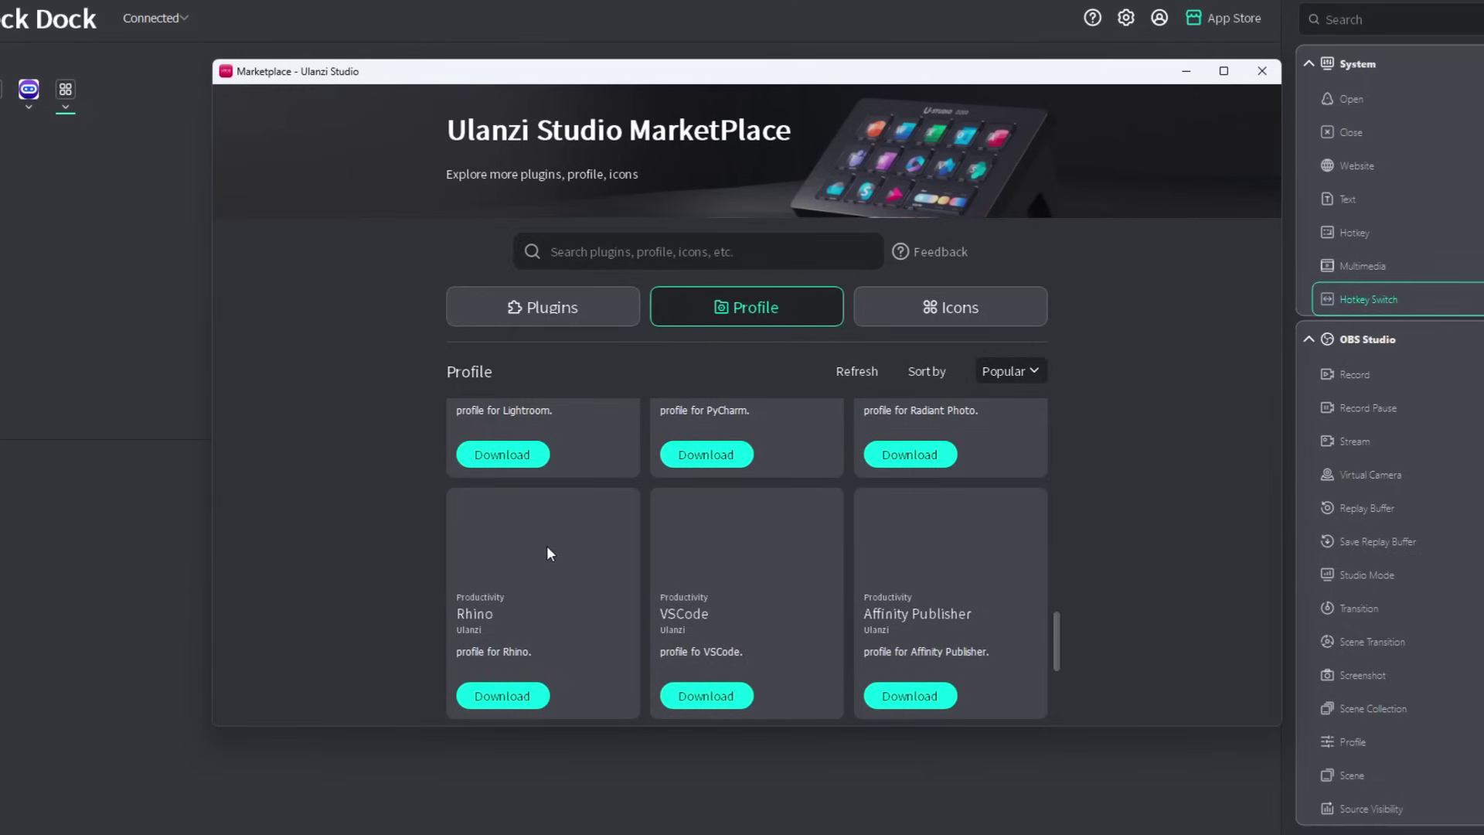
scroll(548, 554, "down", 4)
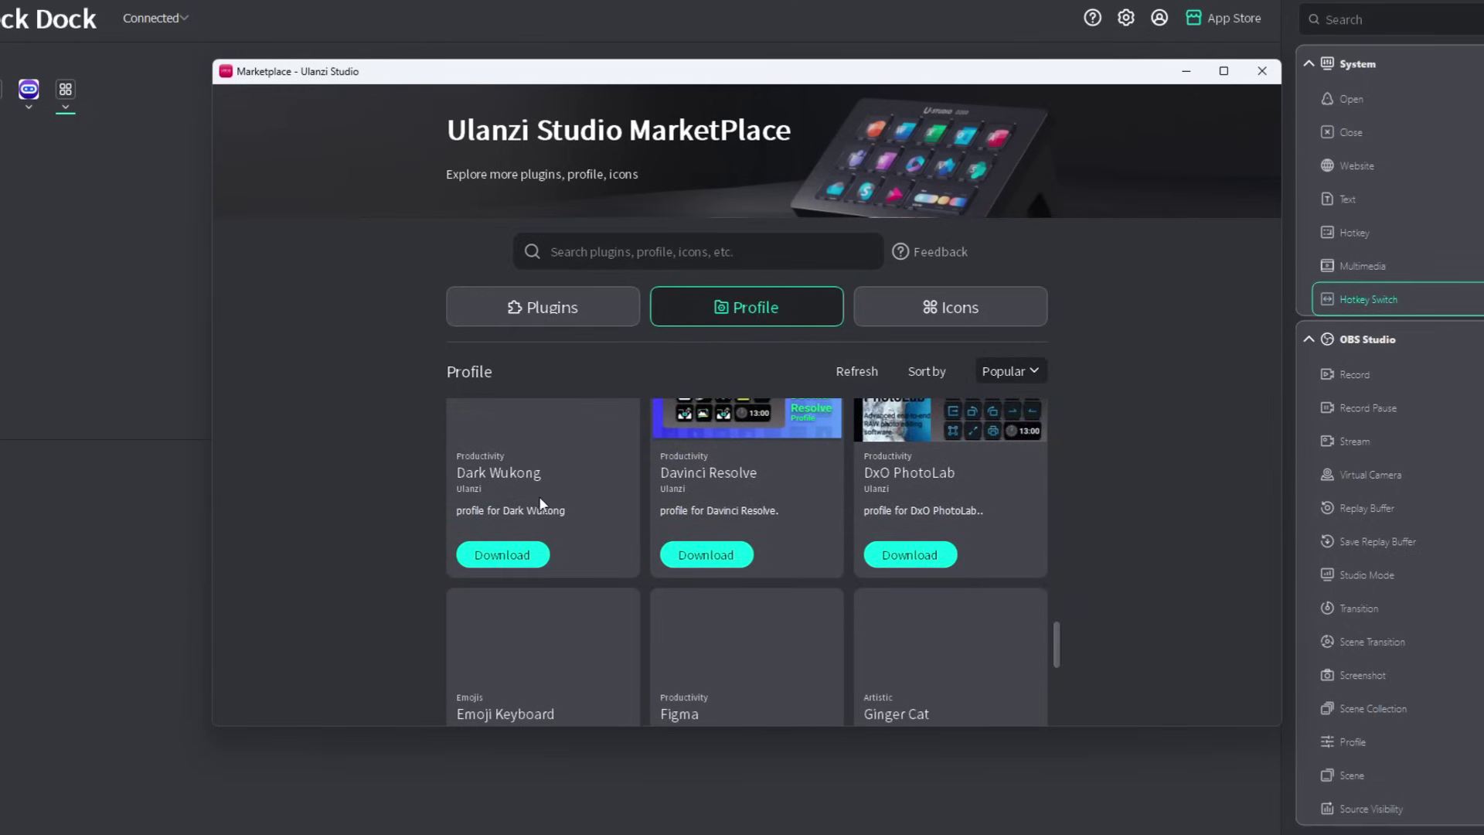
scroll(805, 489, "down", 5)
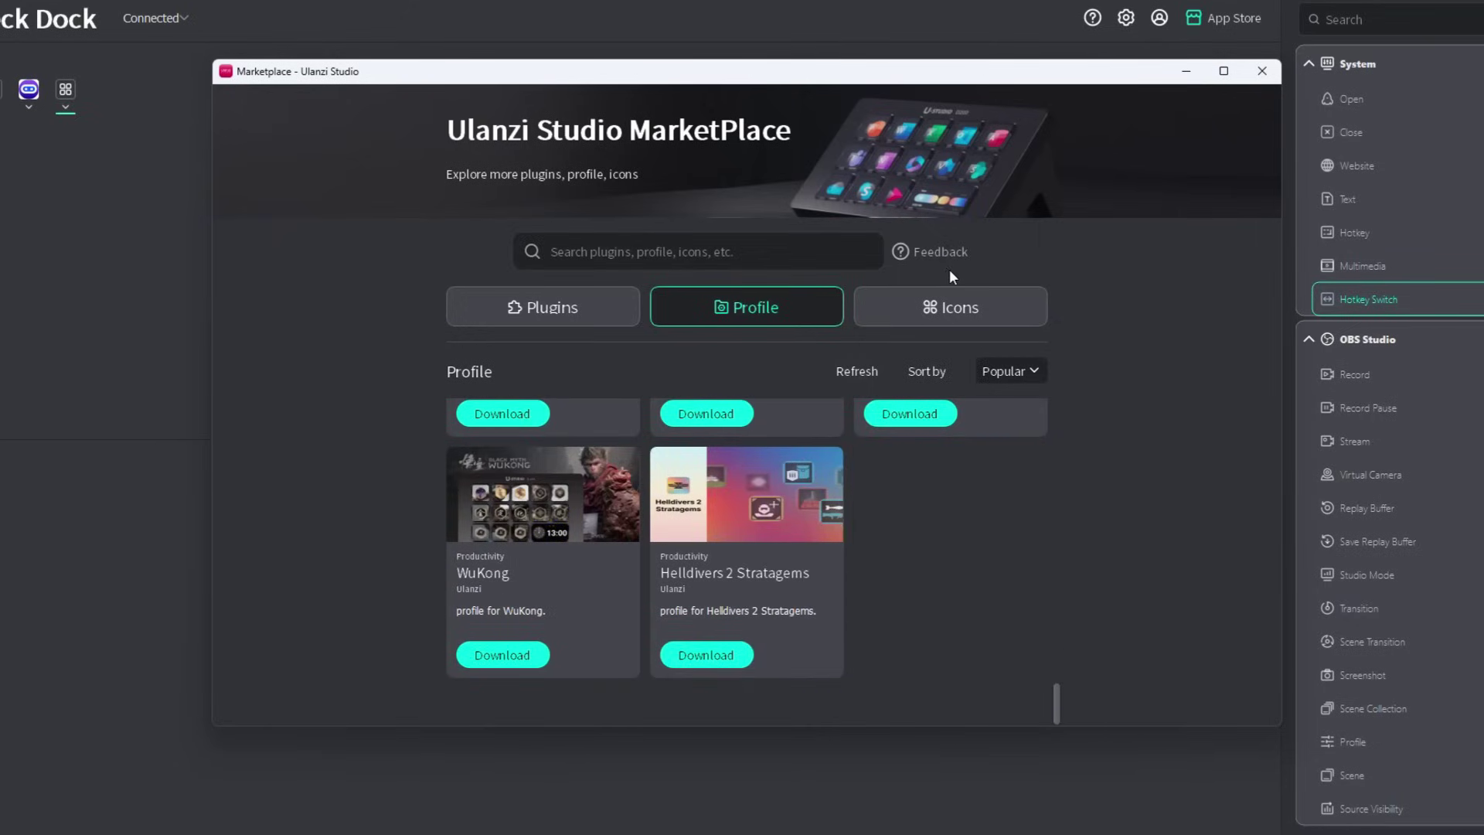
scroll(912, 563, "up", 10)
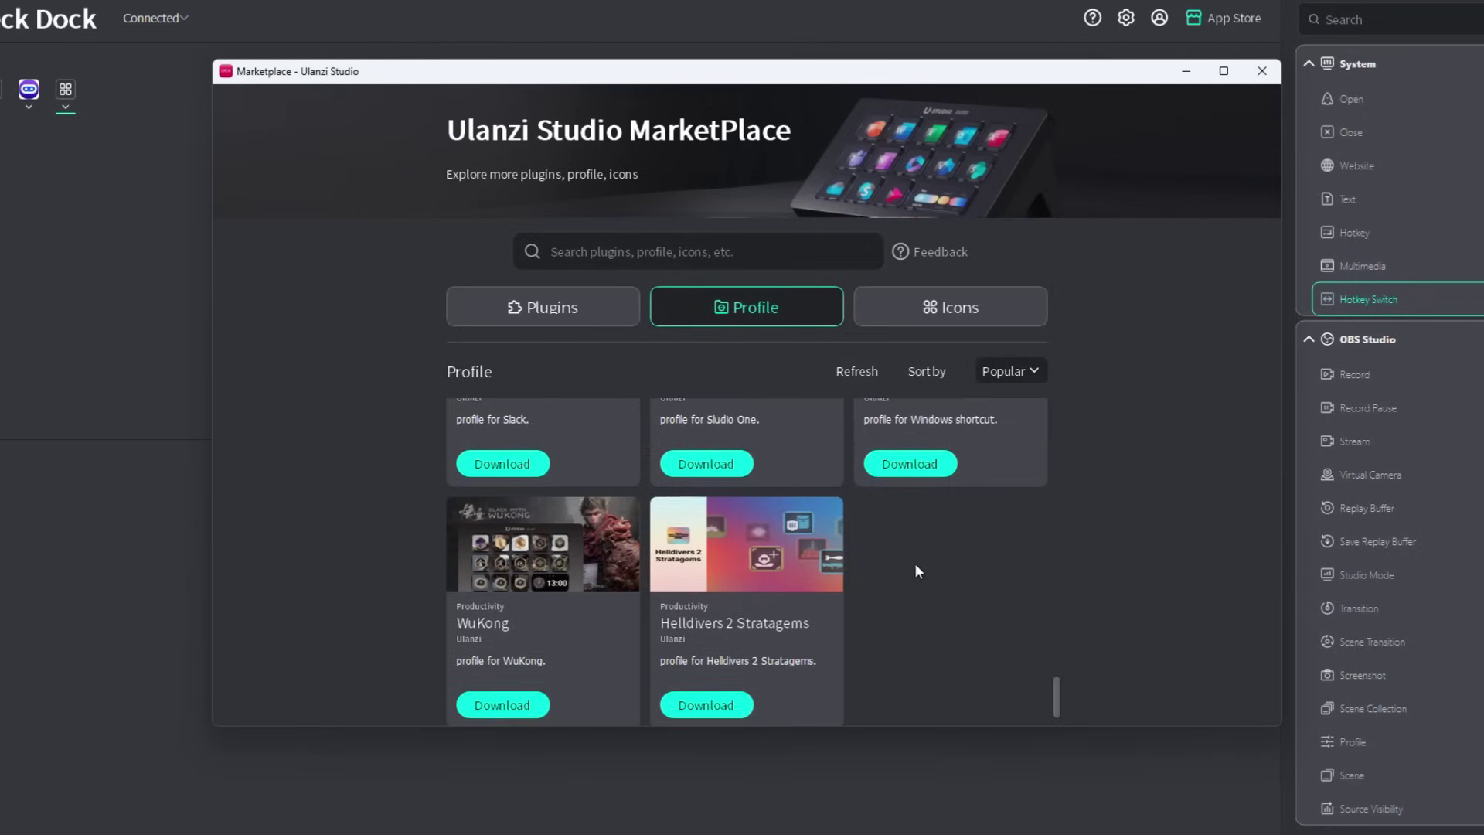
scroll(906, 564, "up", 8)
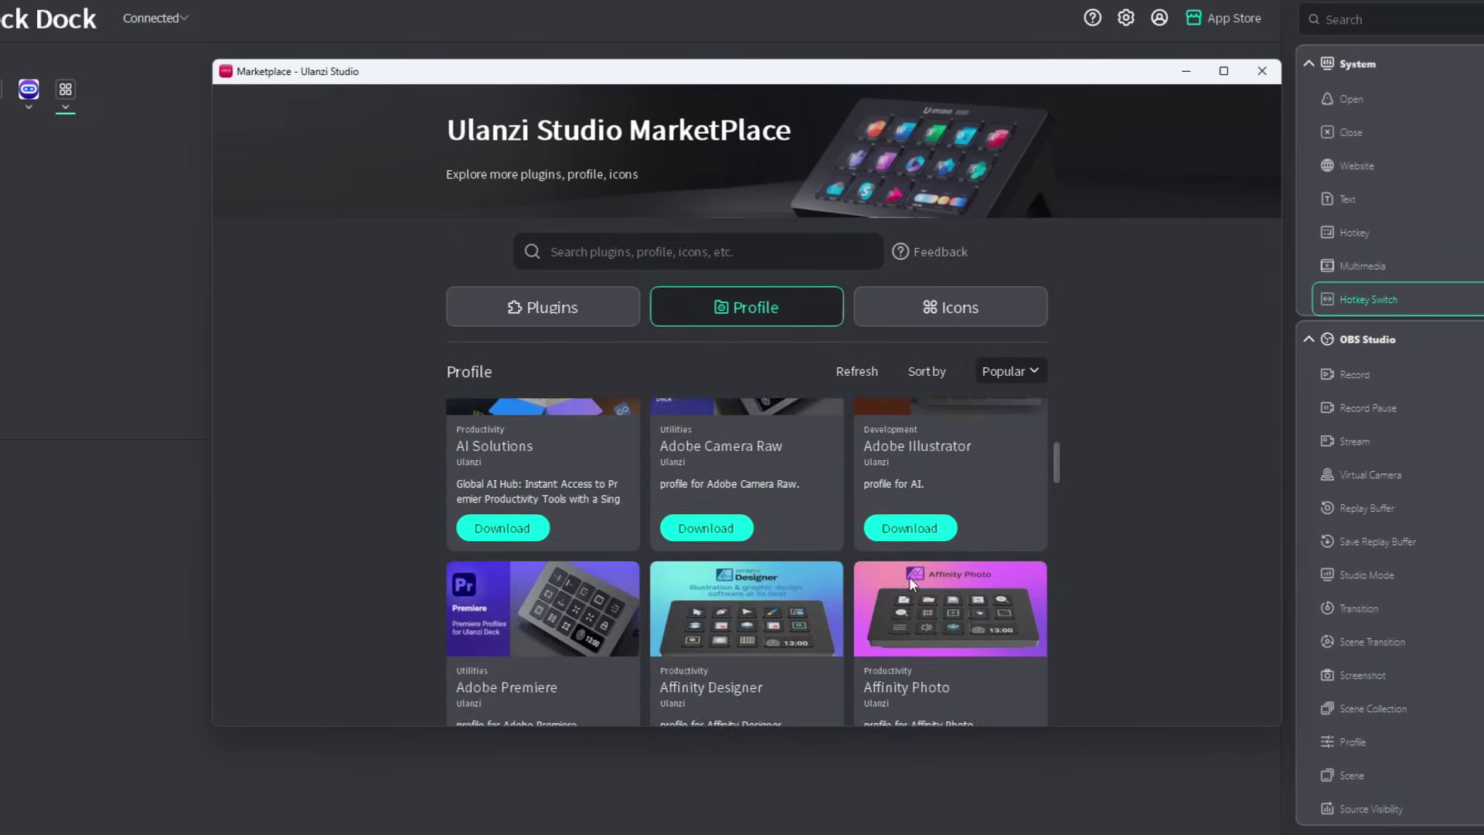
- Browse the marketplace's Icons listing down to packs like Pokémon GO, Rhino, Studio one and TWEMOJI OBJECTS
left_click(954, 311)
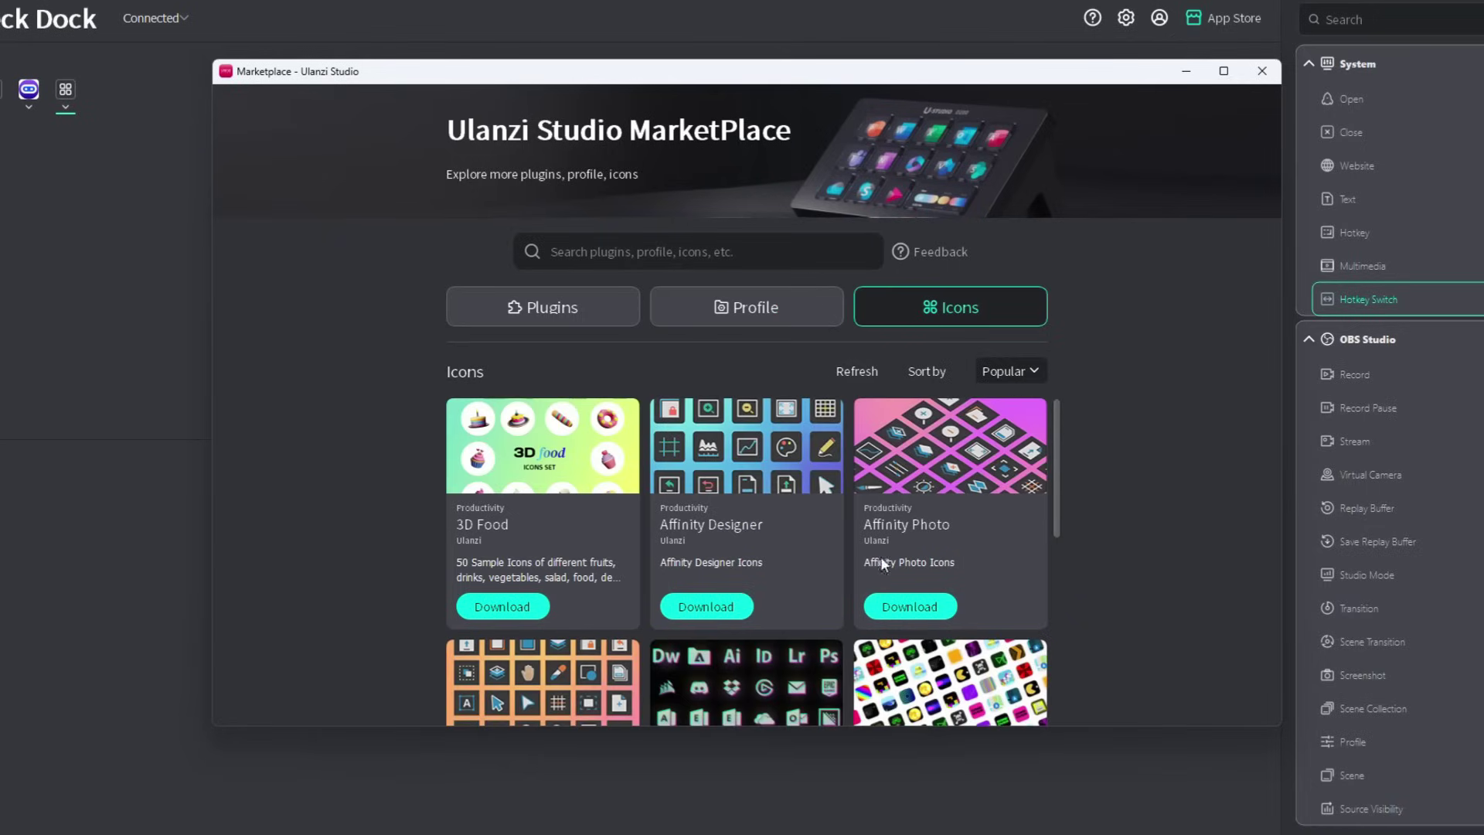
scroll(928, 568, "down", 8)
scroll(934, 580, "up", 8)
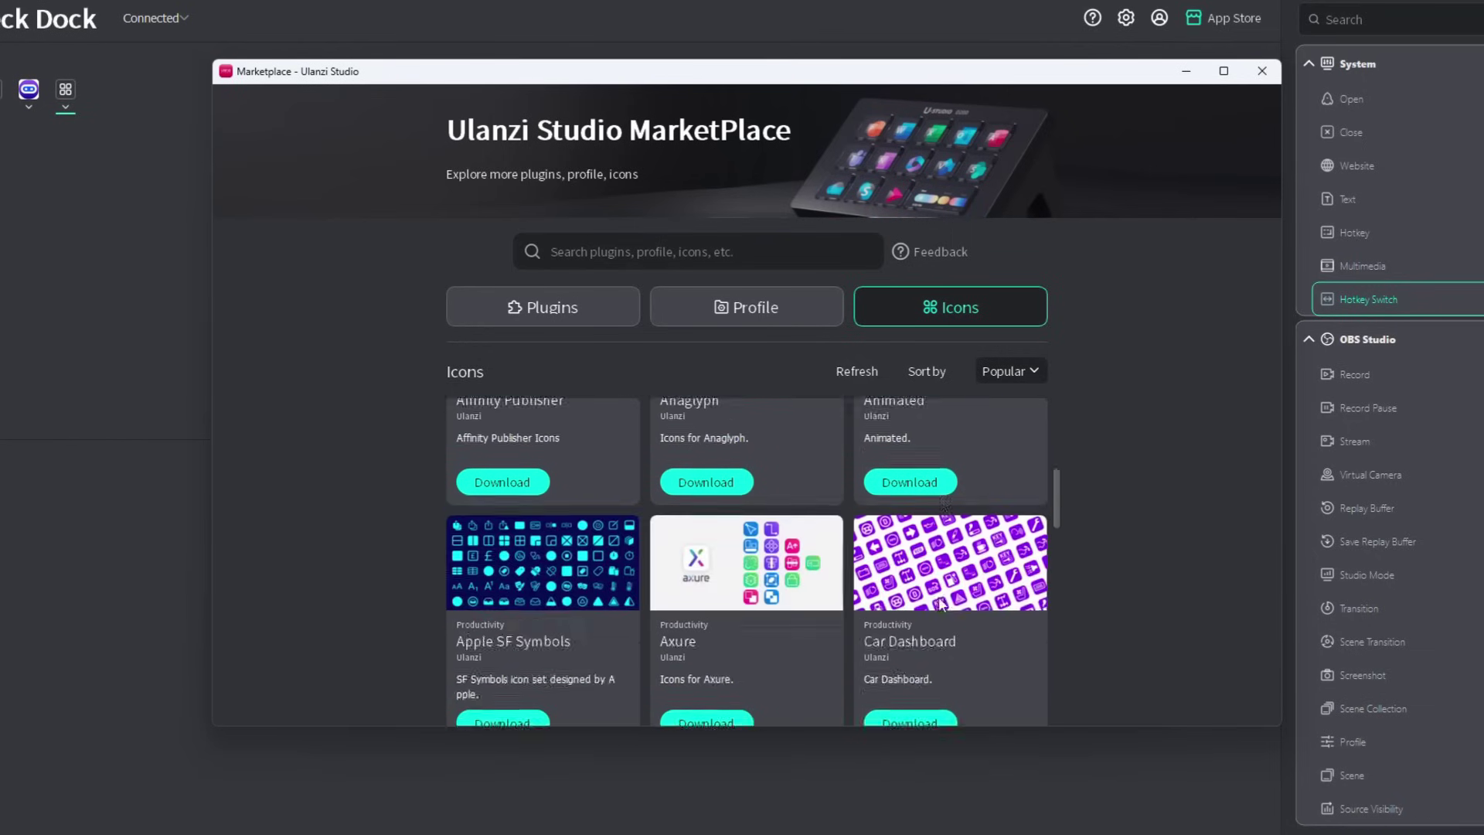
scroll(765, 541, "down", 10)
scroll(765, 540, "down", 2)
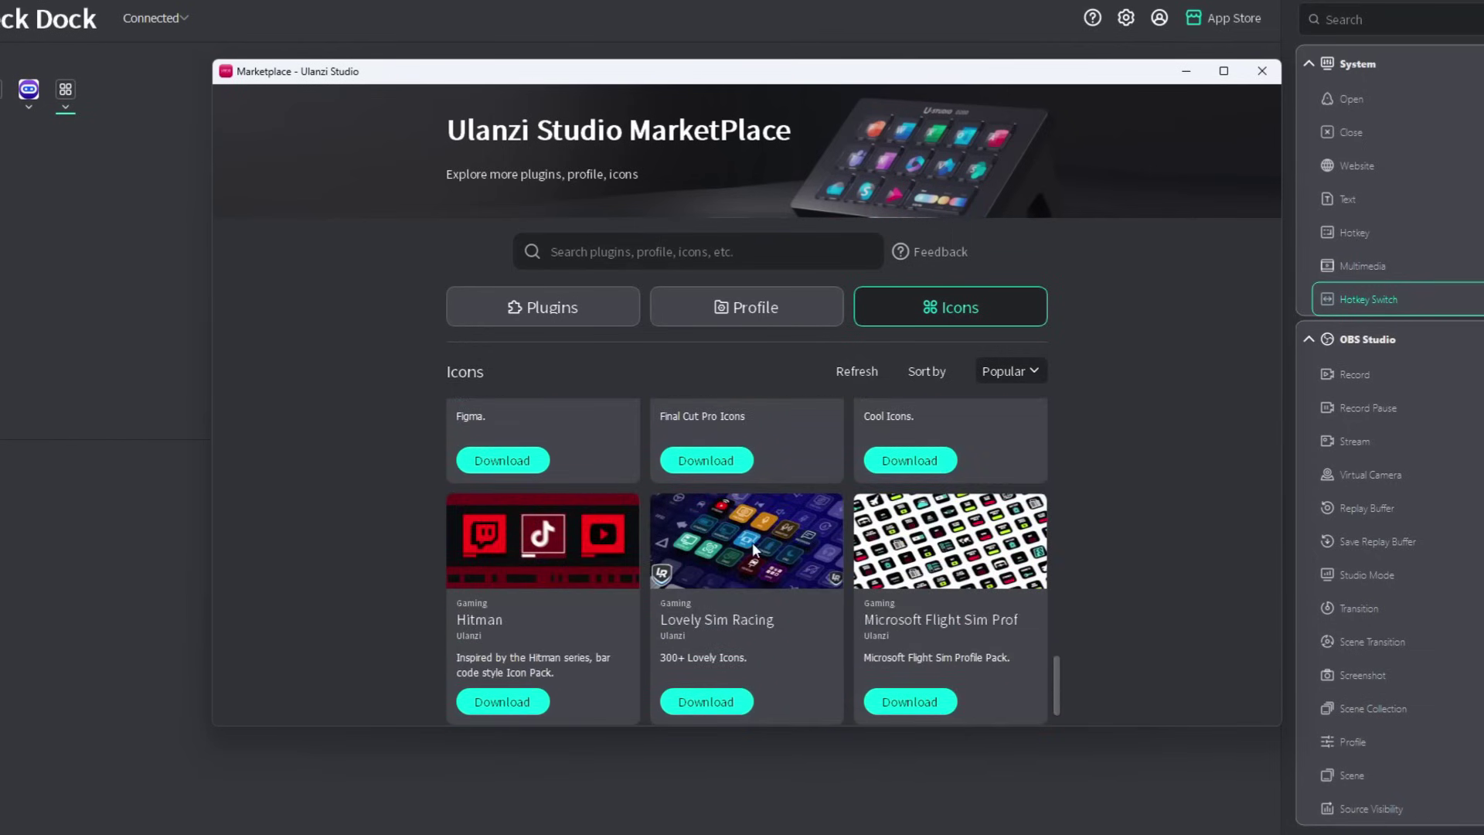
scroll(684, 578, "down", 1)
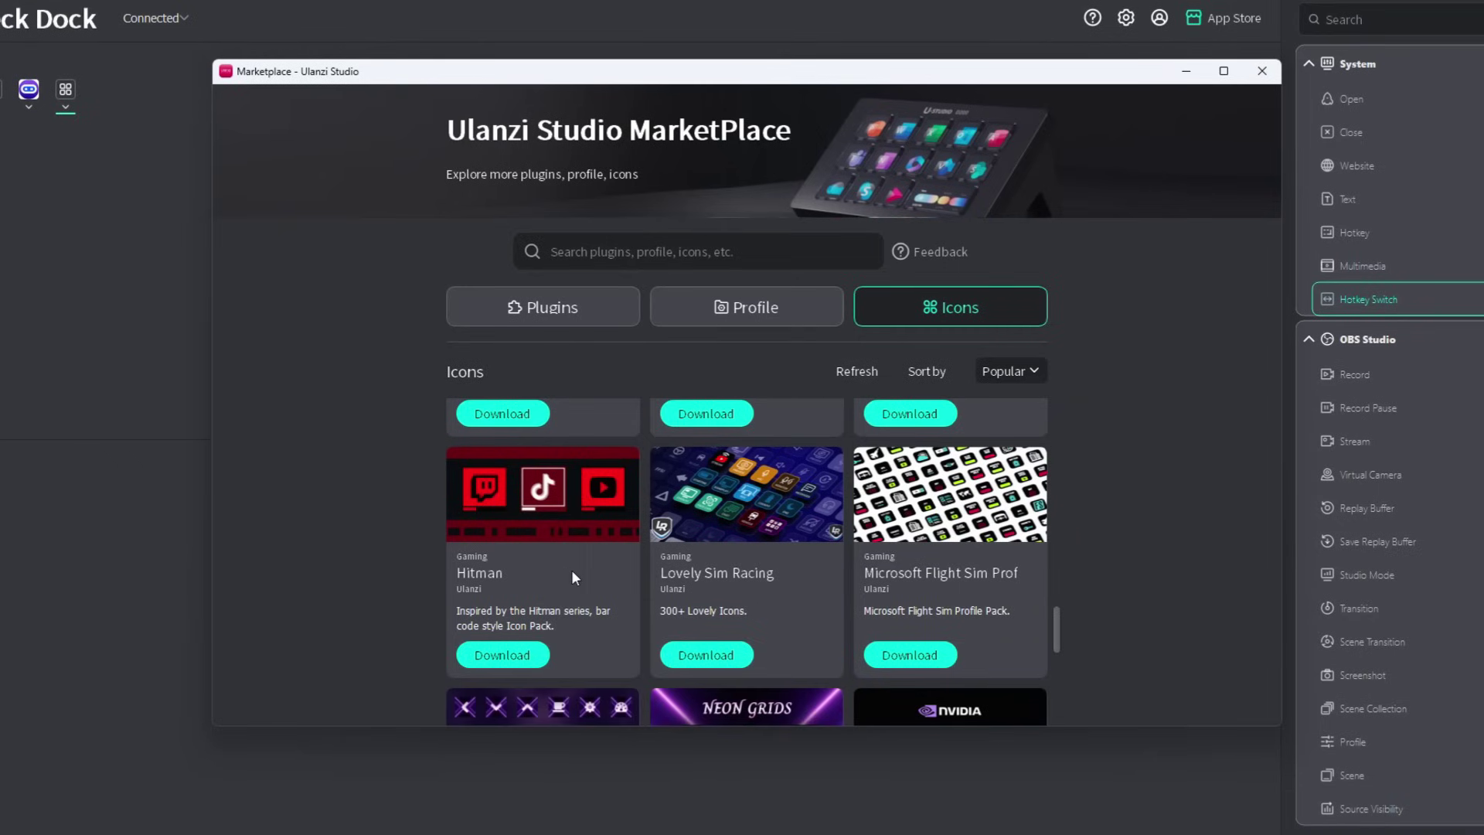
scroll(909, 584, "down", 1)
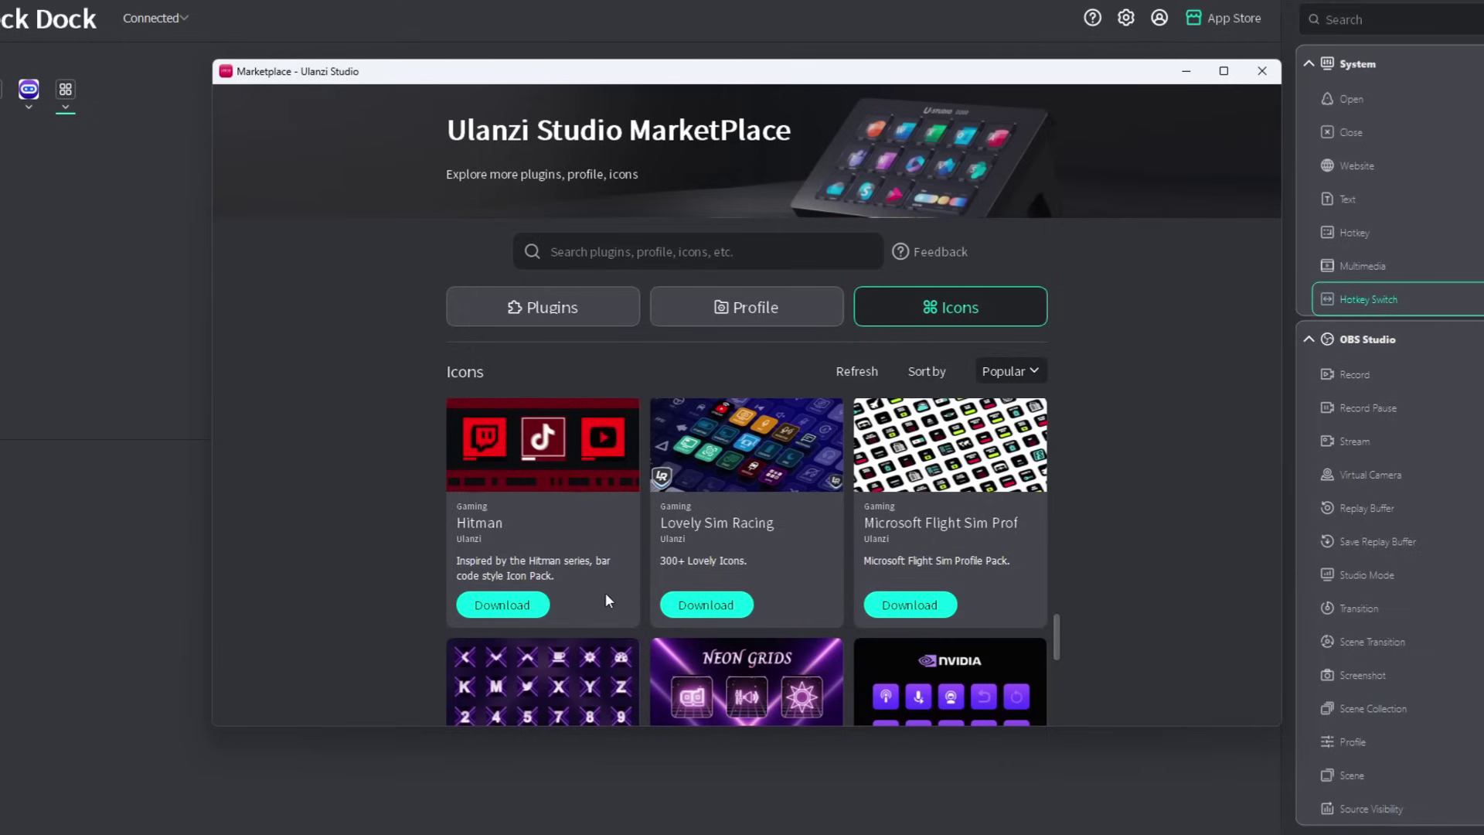
scroll(605, 592, "down", 5)
scroll(552, 572, "up", 4)
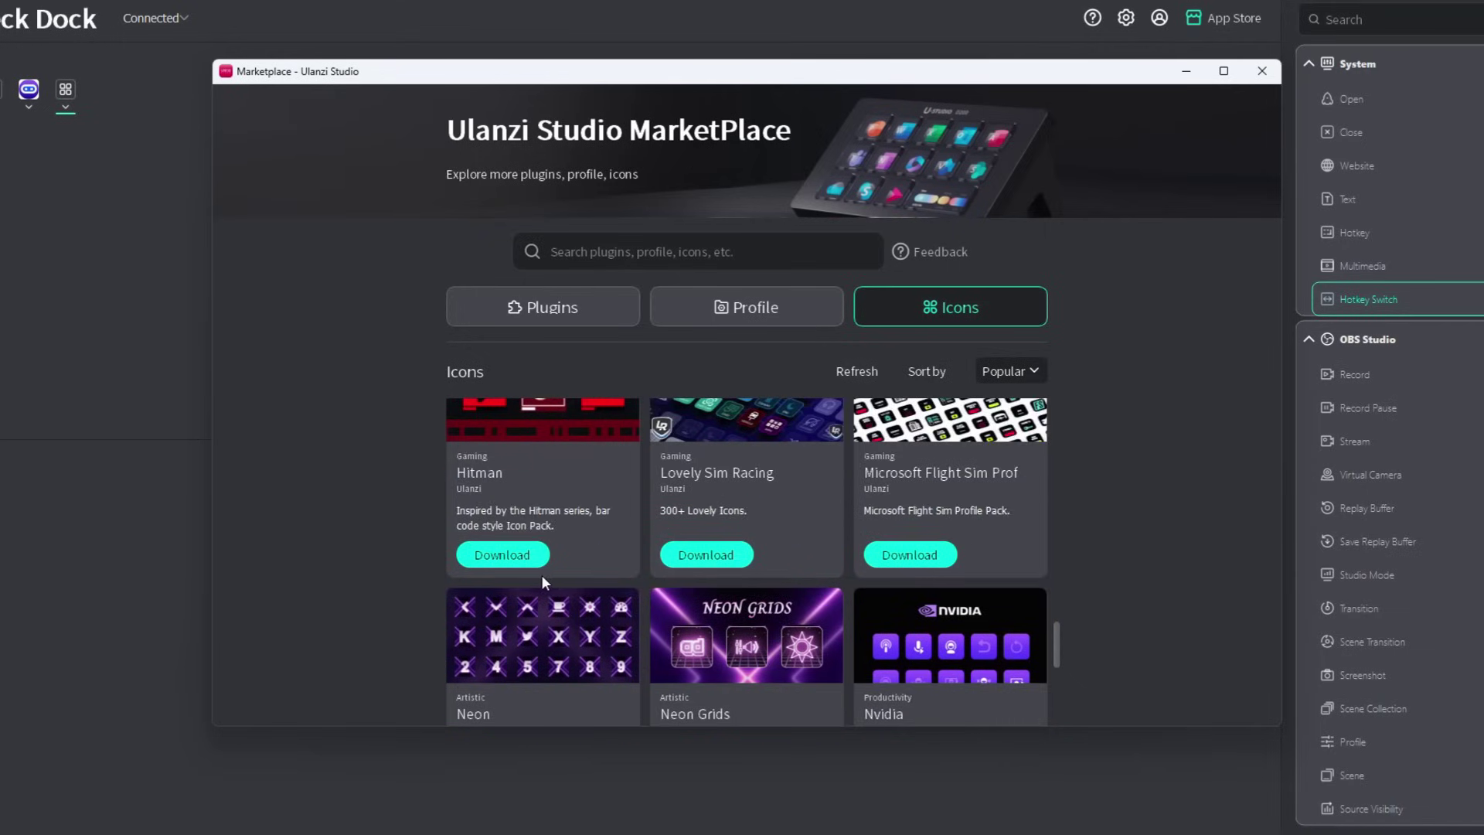
scroll(542, 581, "down", 4)
scroll(543, 472, "down", 5)
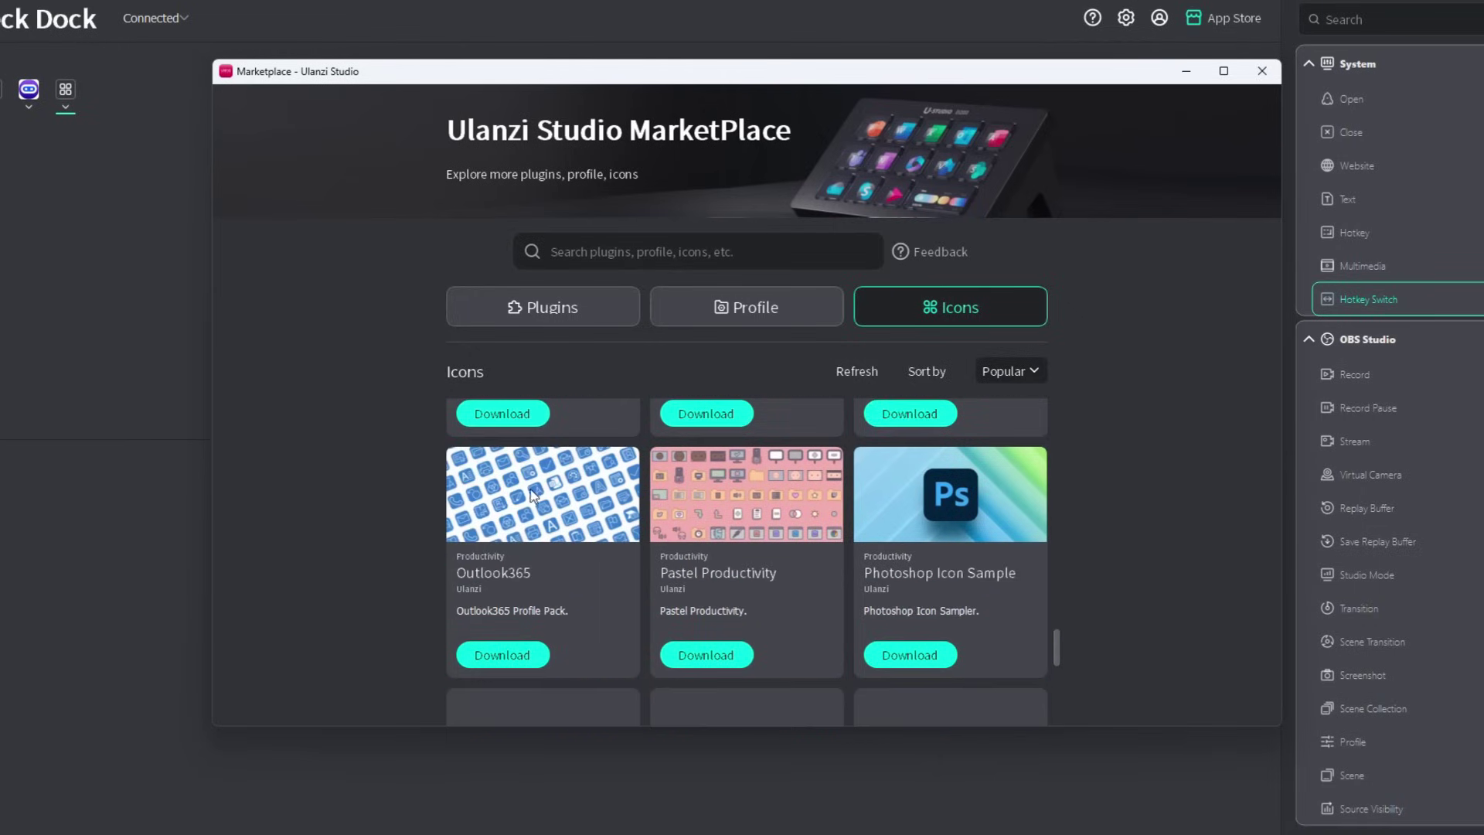
scroll(946, 539, "down", 4)
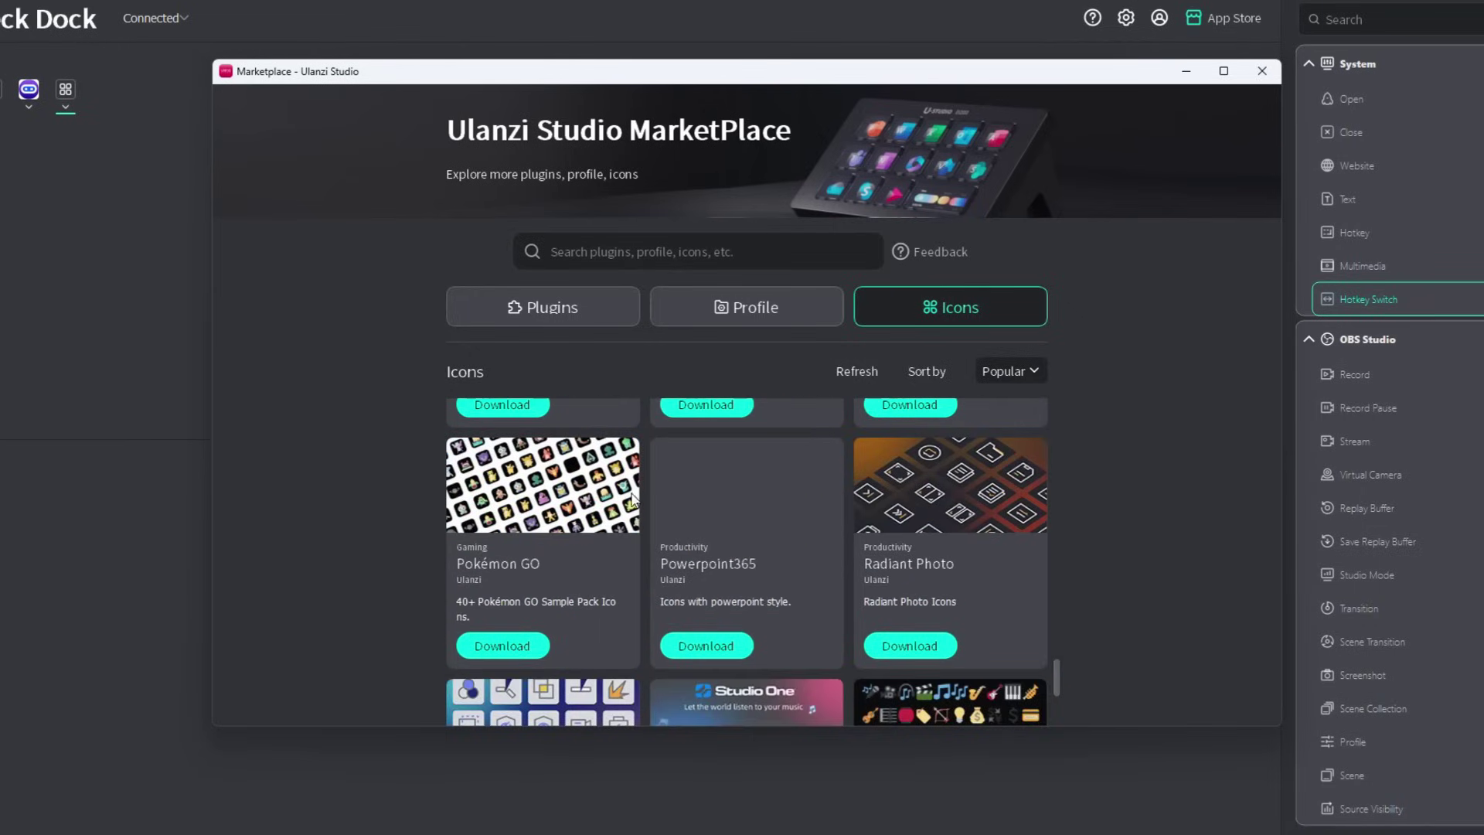
scroll(876, 589, "up", 6)
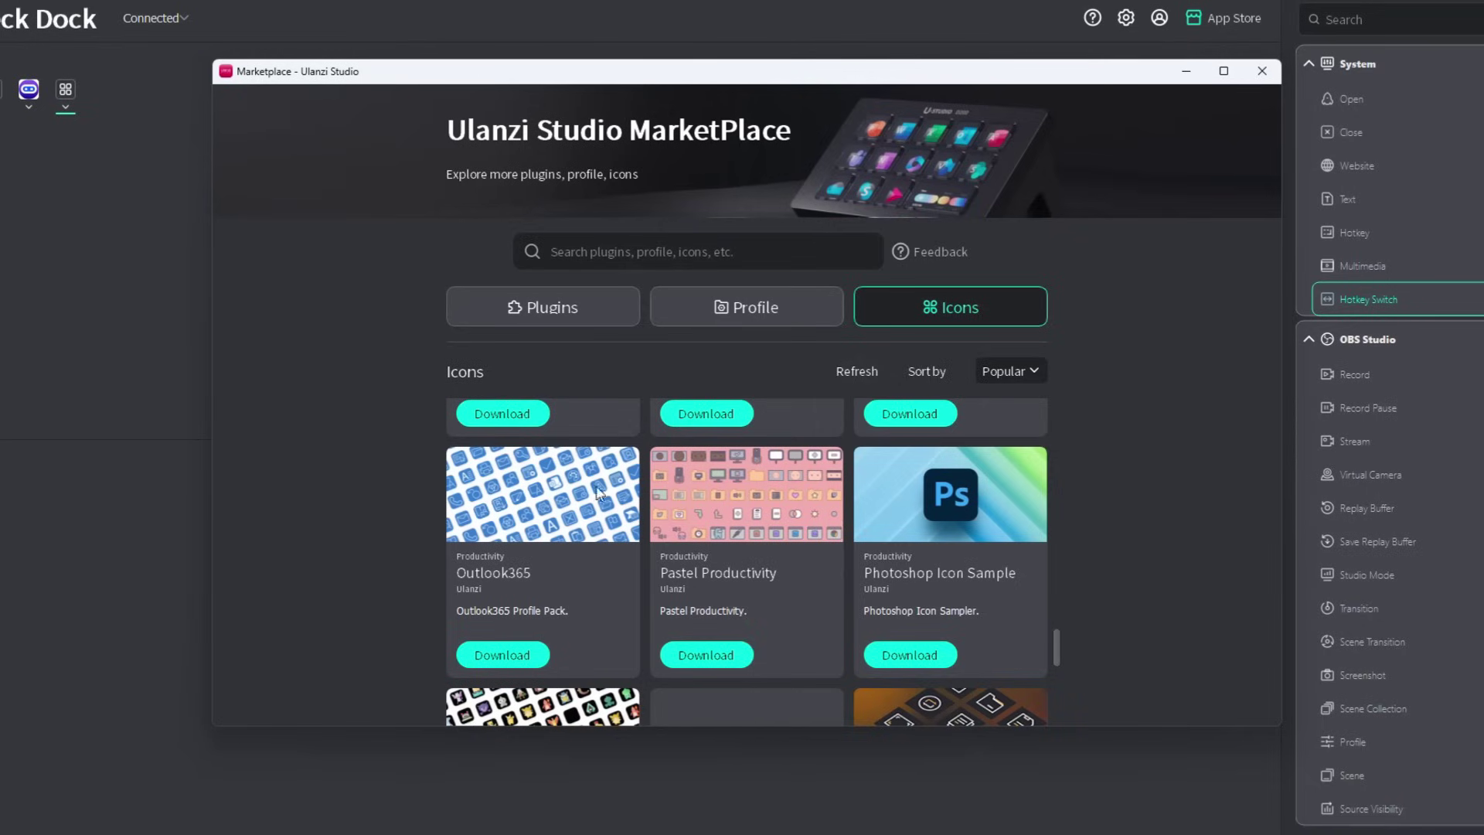
scroll(569, 519, "down", 3)
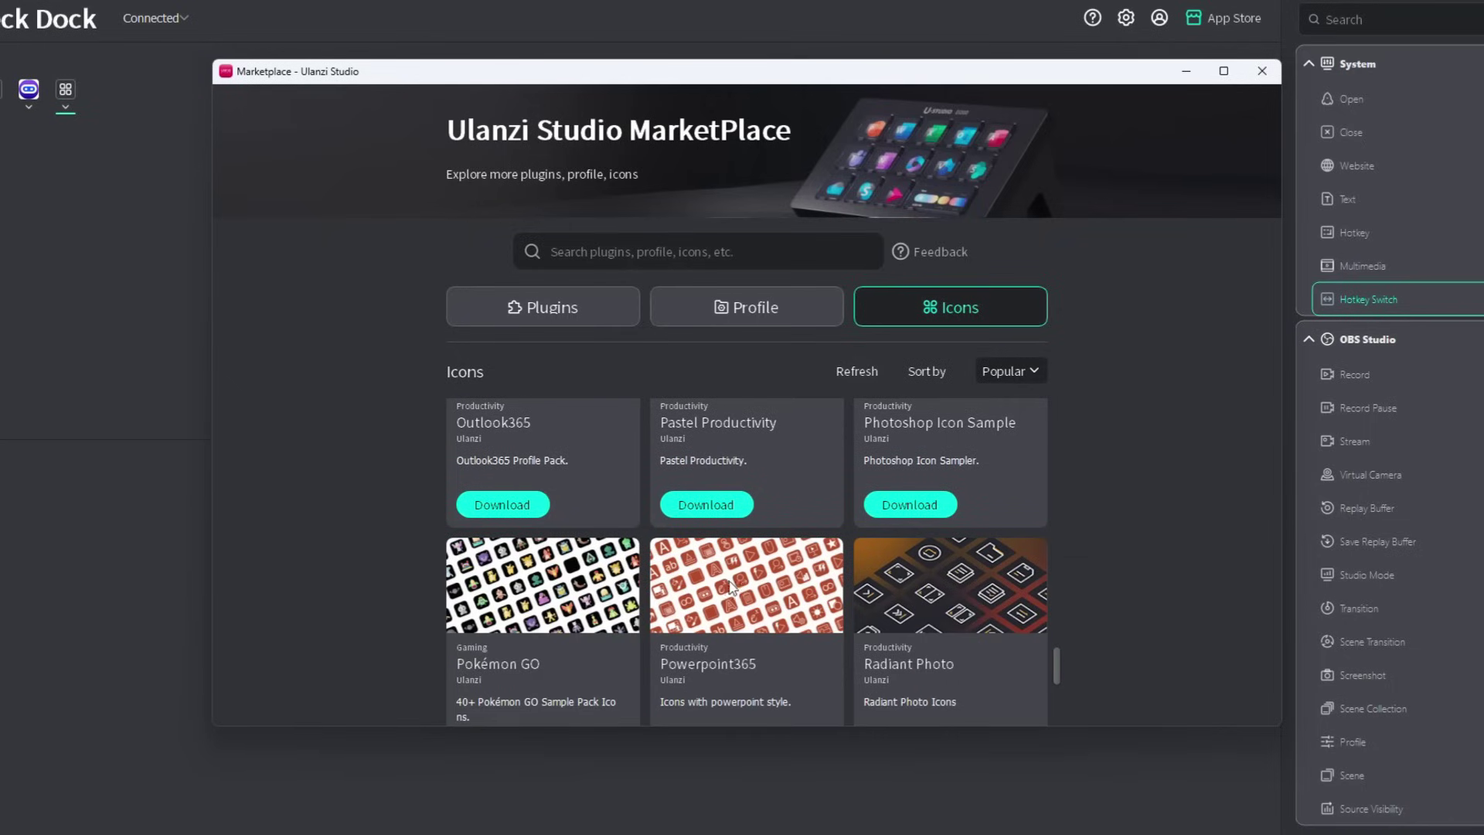
scroll(937, 589, "down", 2)
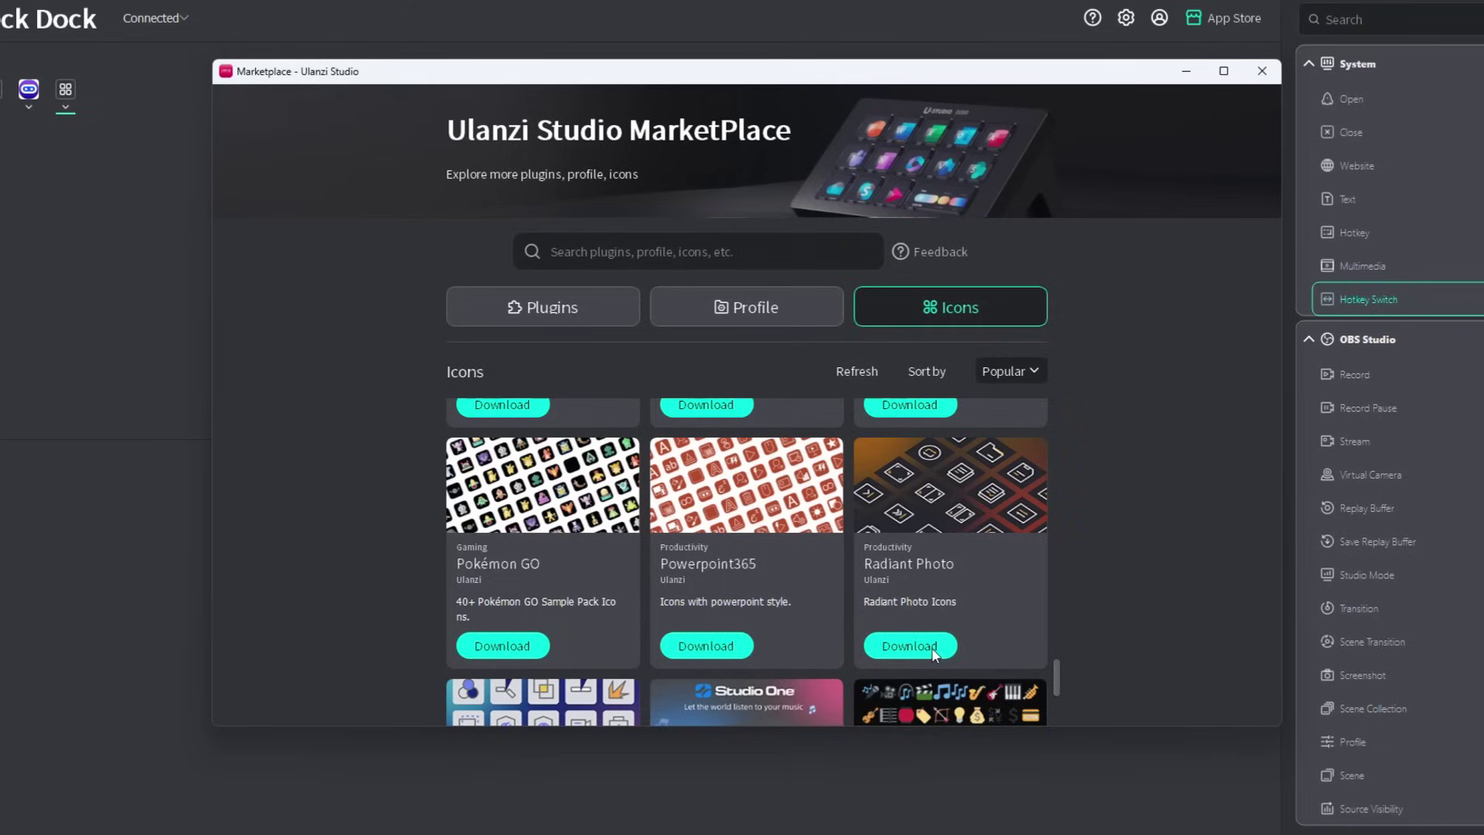
scroll(783, 501, "down", 3)
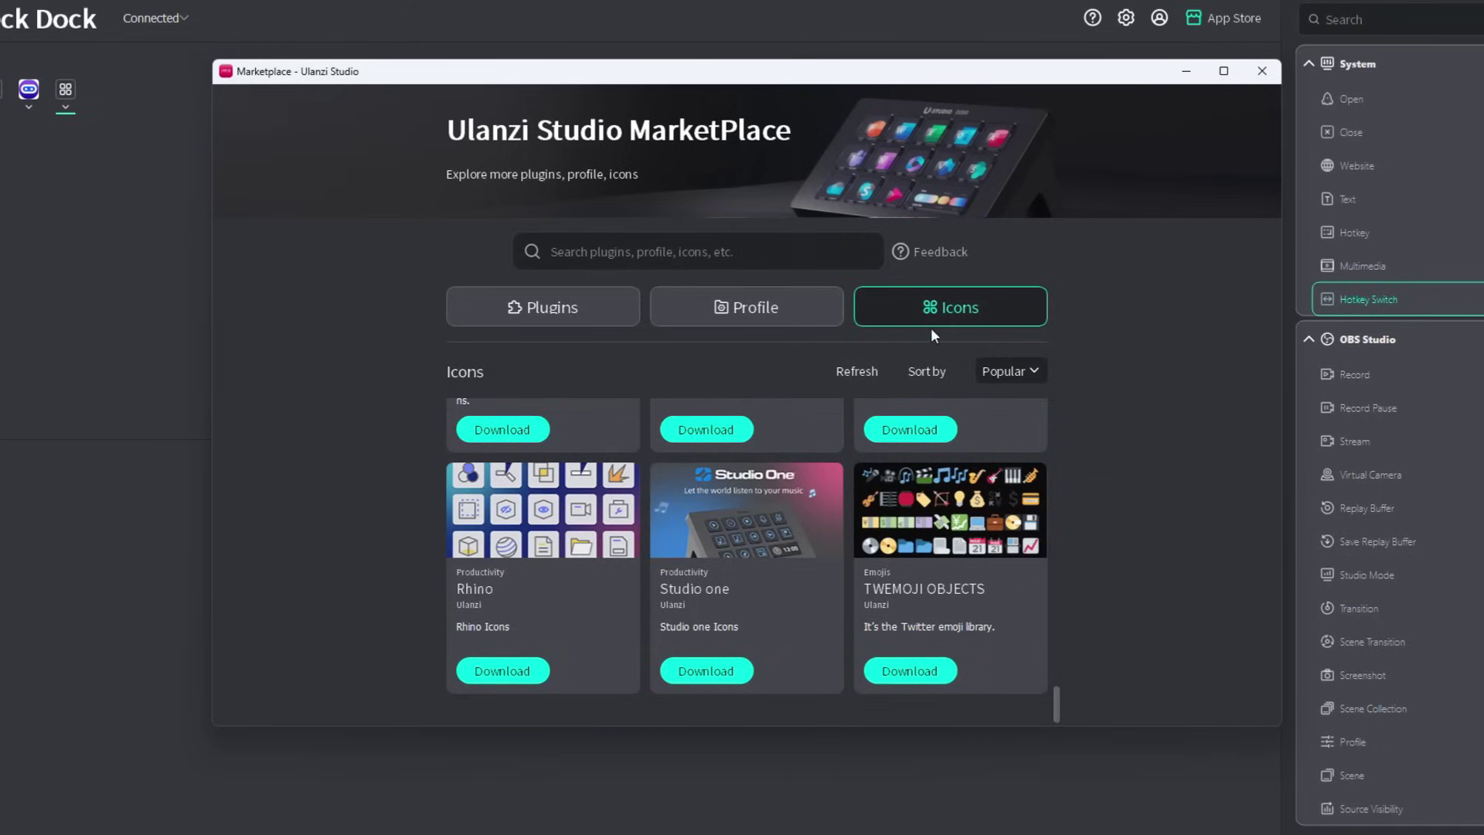
- Close the marketplace and open the Hotkey Switch key's Icon Library, showing Neon Grids (180)
left_click(1263, 70)
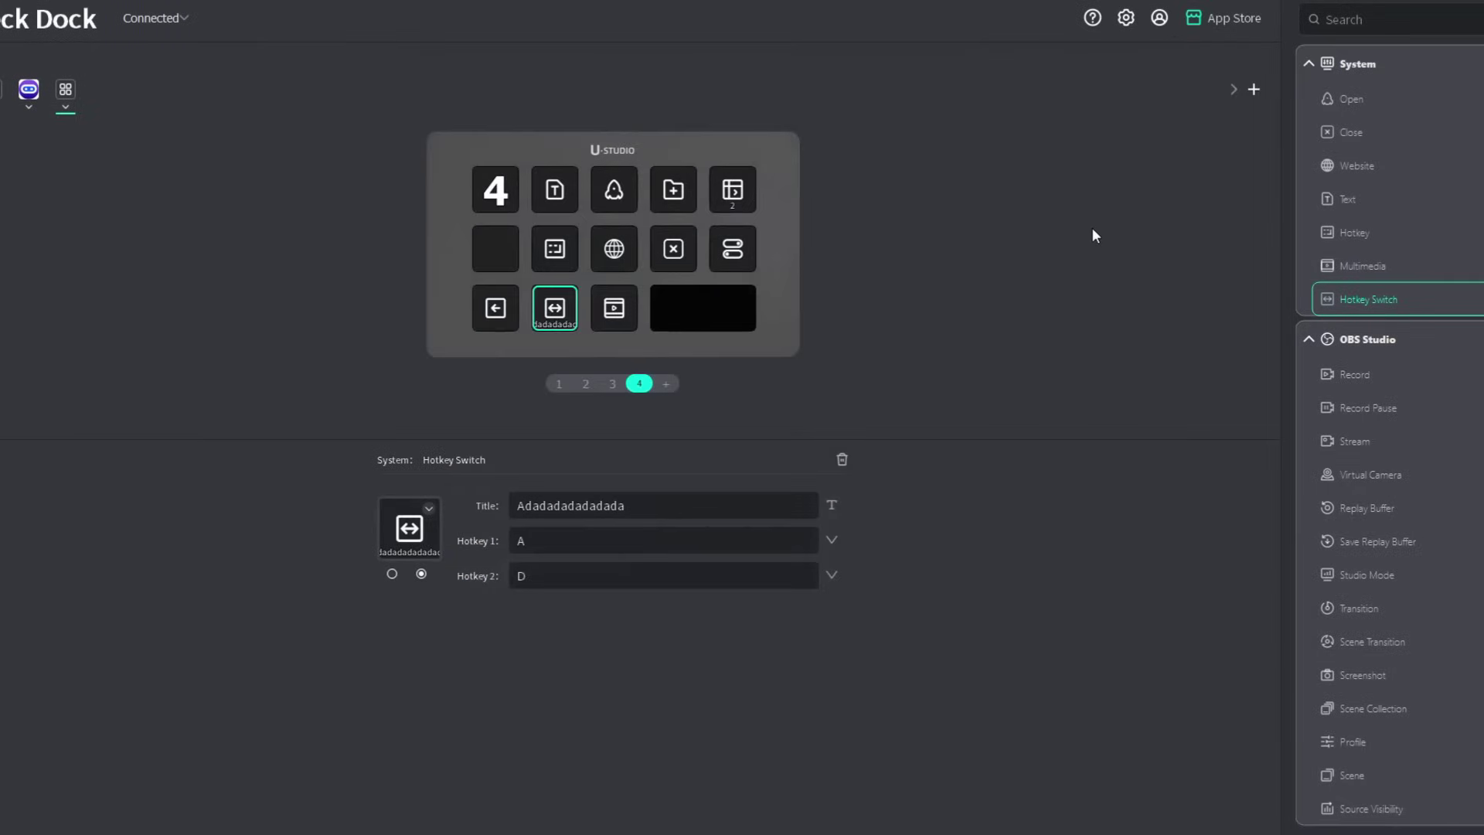
left_click(429, 508)
left_click(469, 578)
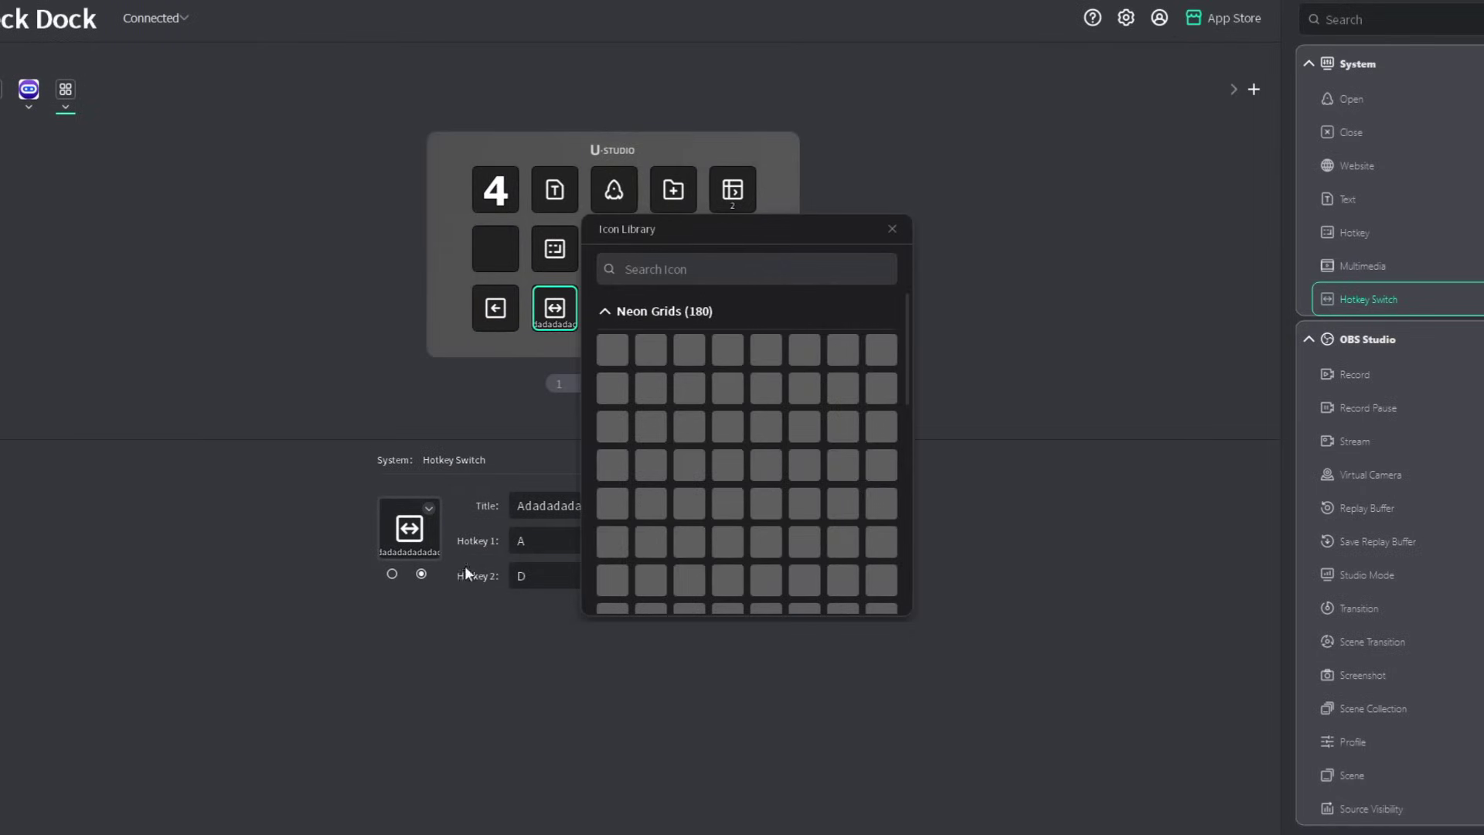